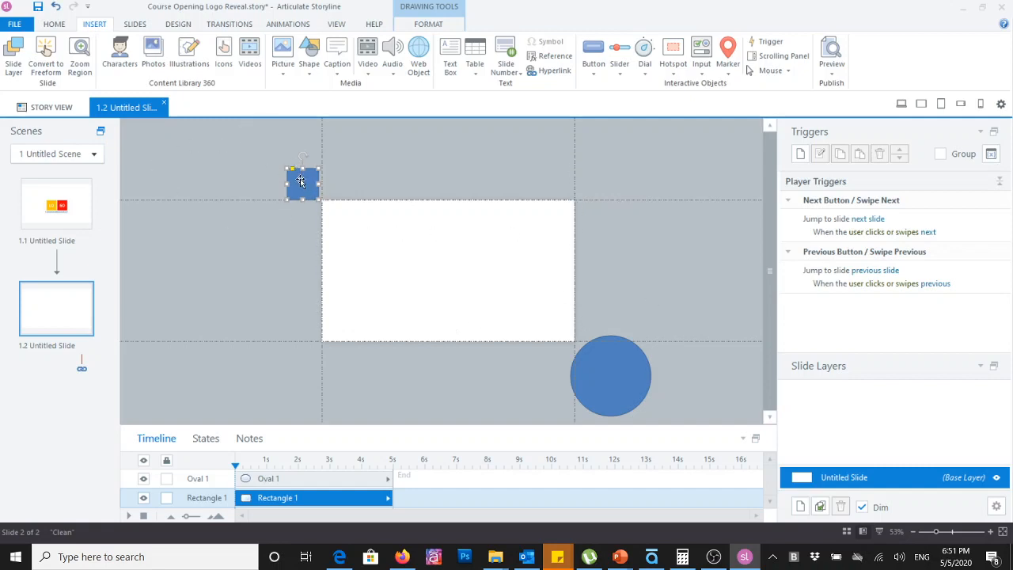
Nudge the rounded rectangle just off the slide's upper-left corner and add a line motion path ending beyond the lower-right corner.
drag(298, 178, 300, 180)
click(367, 205)
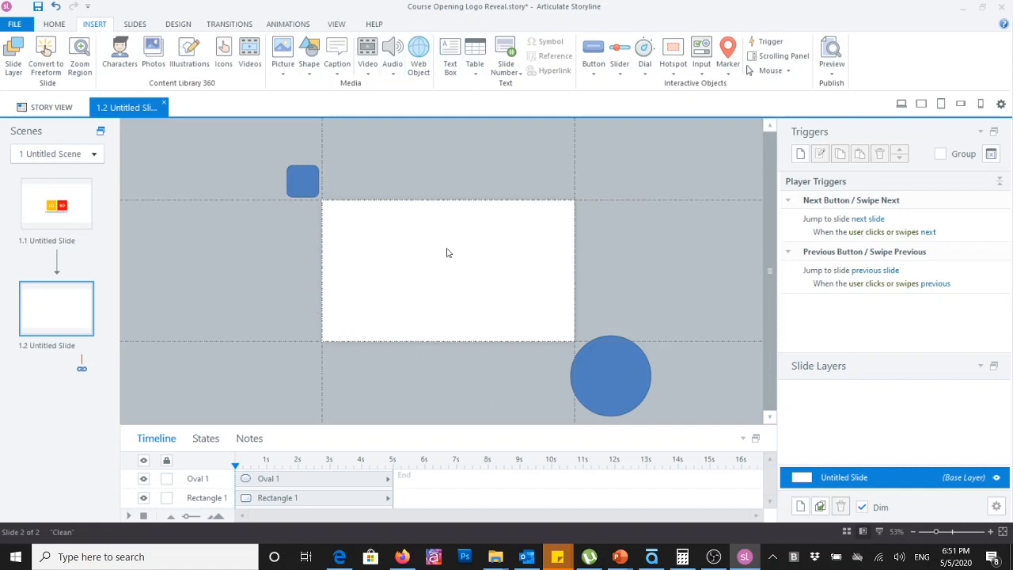
click(304, 165)
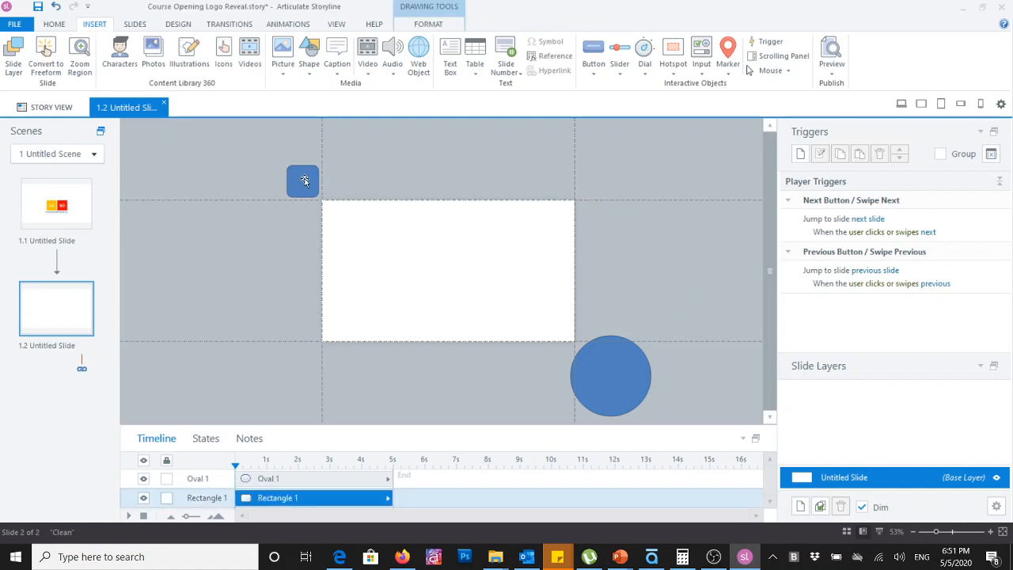
click(287, 23)
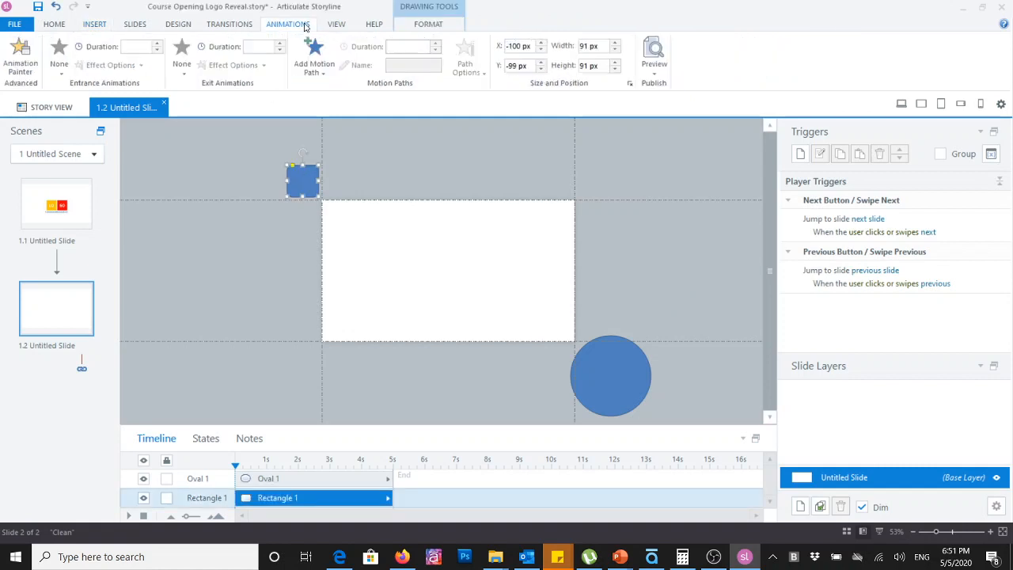
click(320, 78)
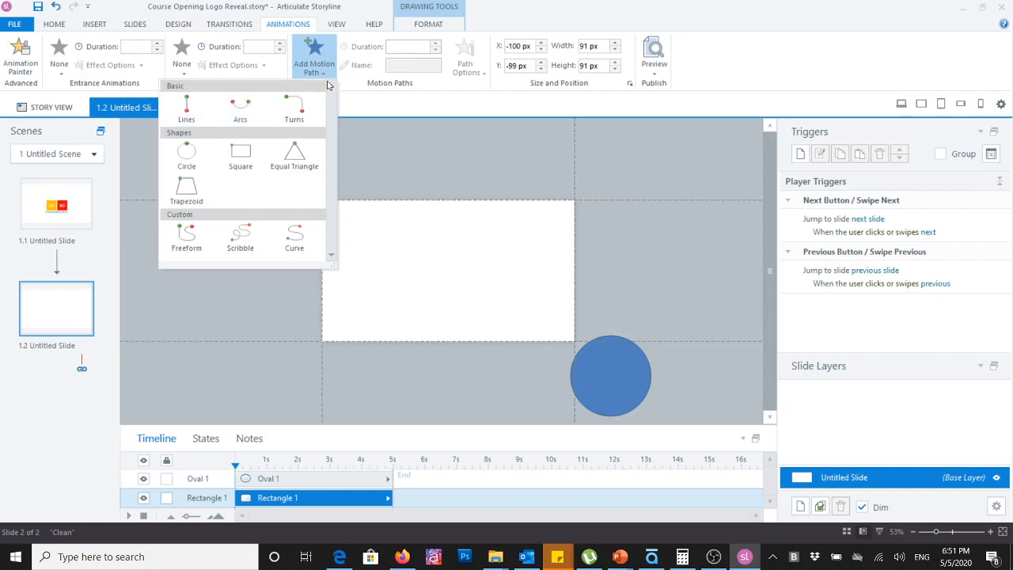
click(186, 107)
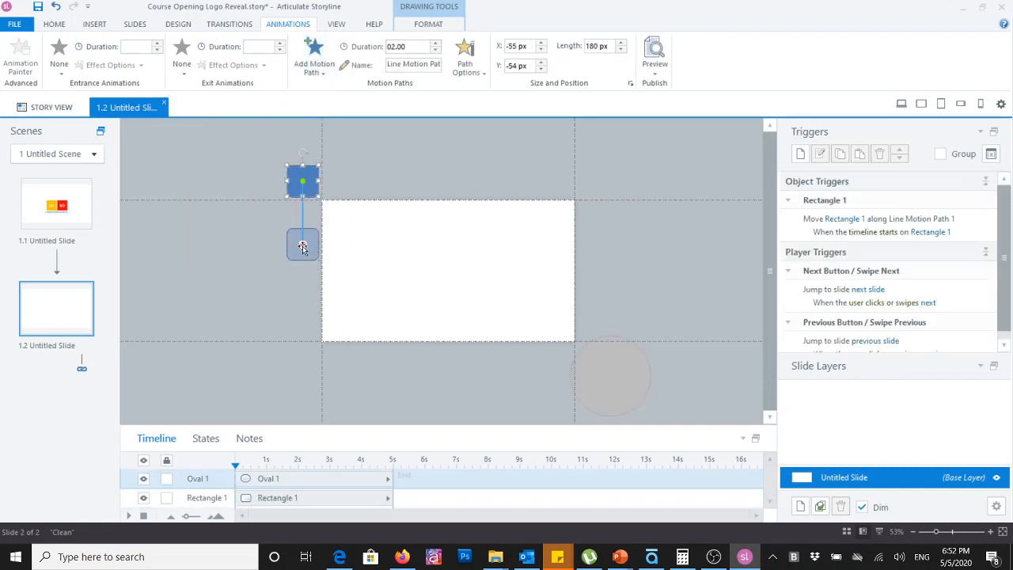
mouse_move(303, 250)
mouse_down()
mouse_move(608, 366)
mouse_move(601, 361)
mouse_up()
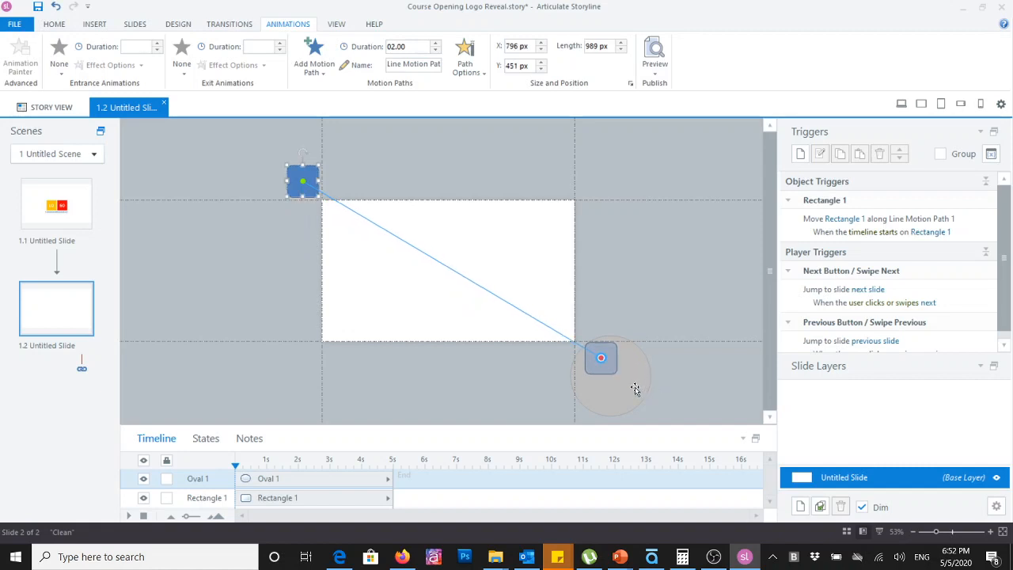
Add a line motion path to the circle, ending off the slide's upper-left corner near the rounded rectangle.
click(623, 372)
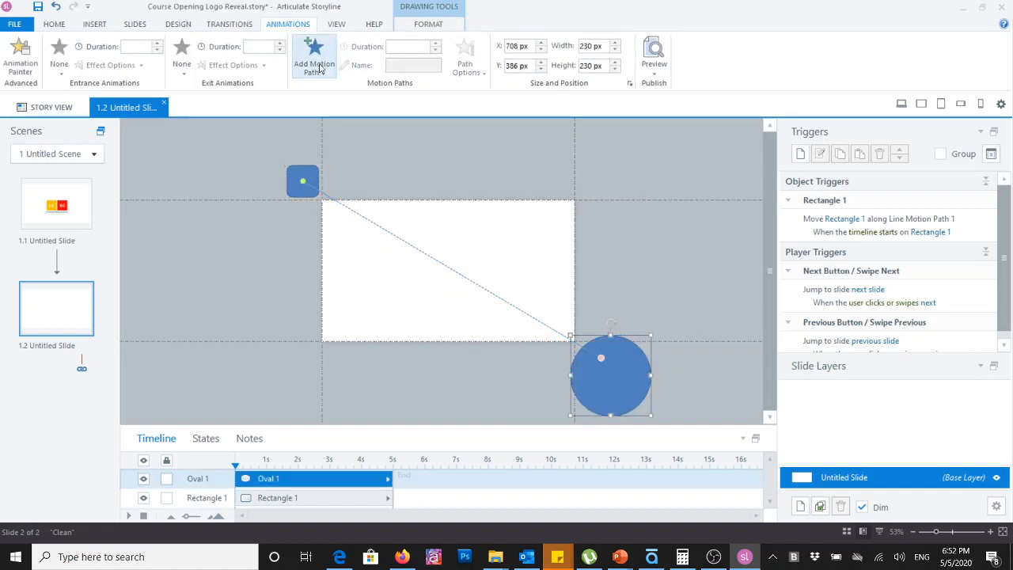
click(315, 67)
click(186, 104)
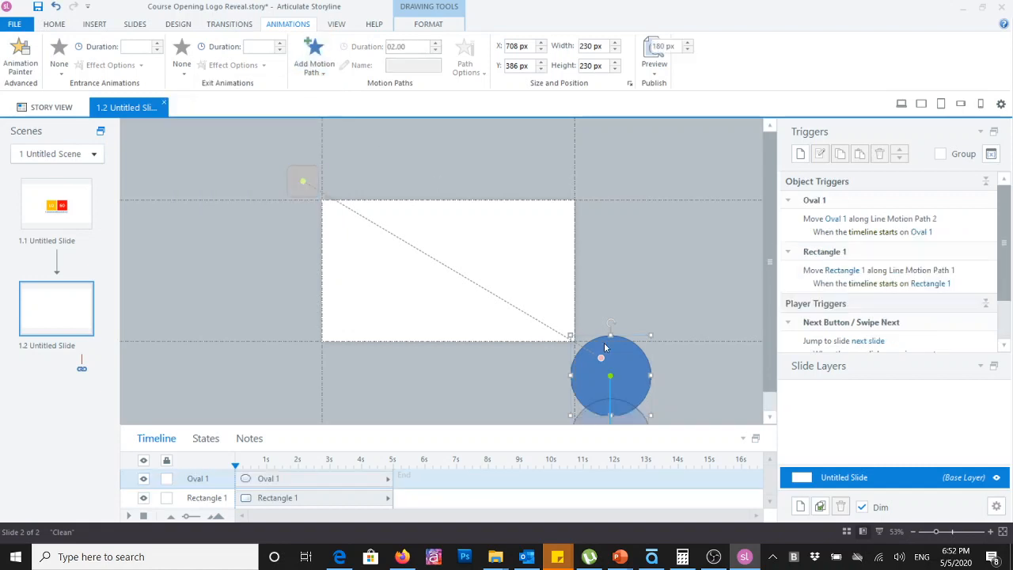
drag(769, 348, 769, 370)
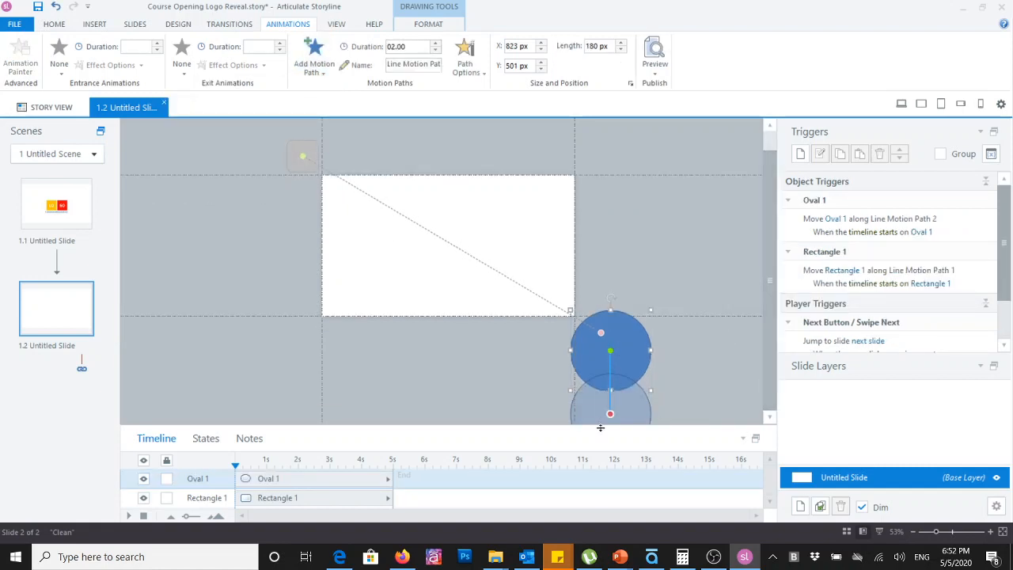
drag(610, 414, 285, 152)
Play the slide timeline to preview both shapes moving along their motion paths.
key(ctrl+a)
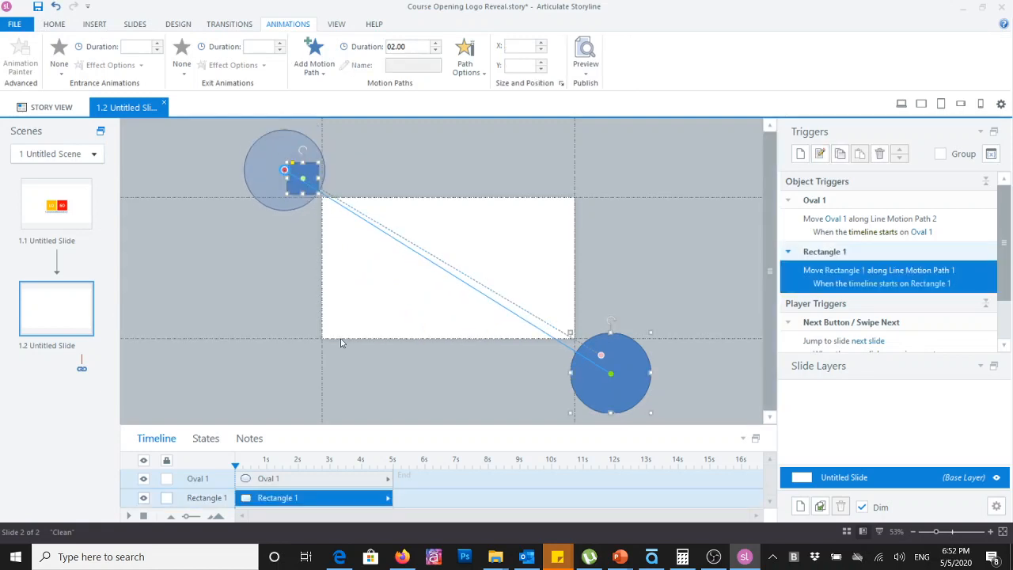
click(129, 517)
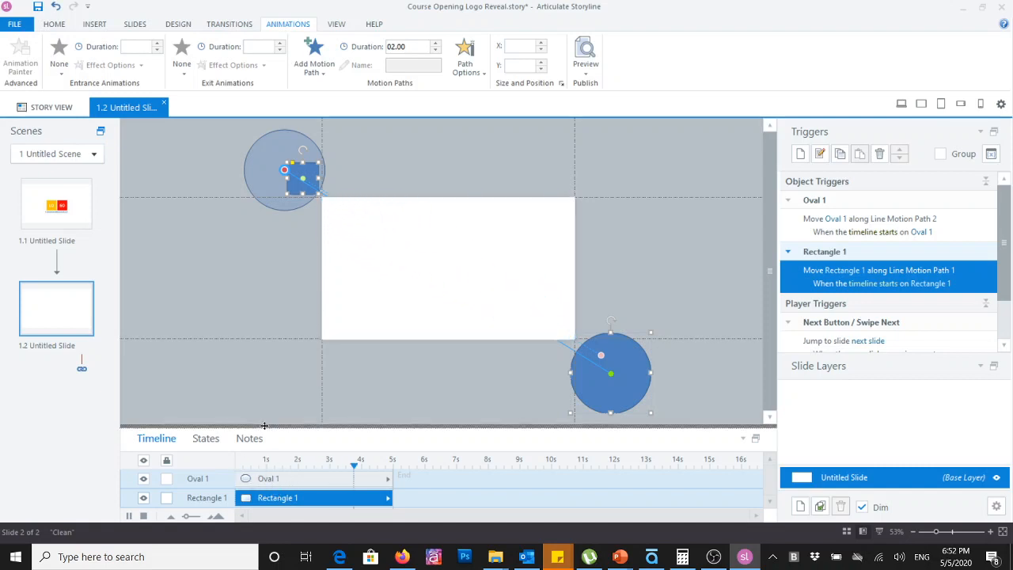
drag(264, 426, 264, 420)
click(268, 372)
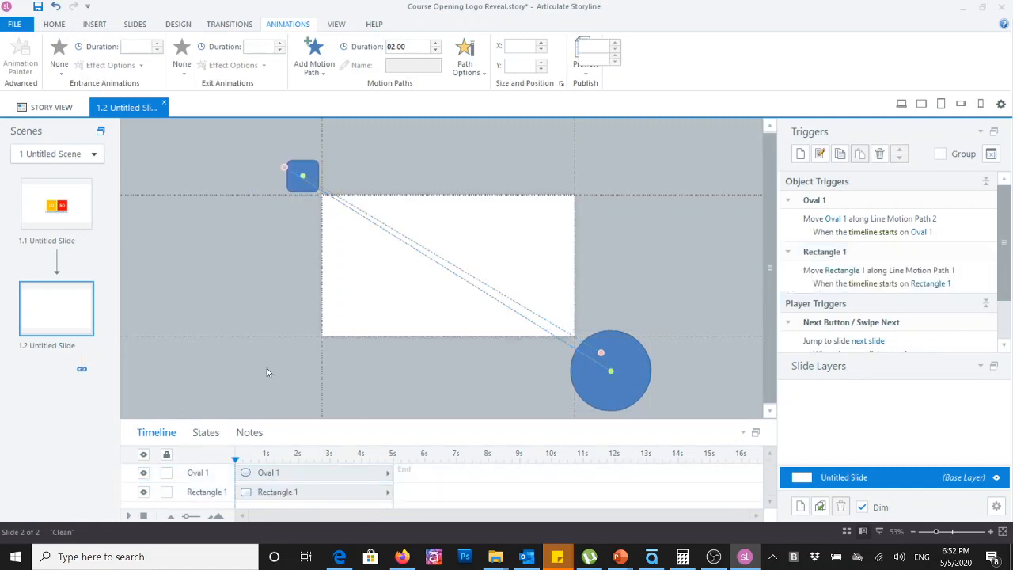
Give the rounded rectangle a Spin entrance animation with a 2-second duration and preview it on the timeline.
click(291, 491)
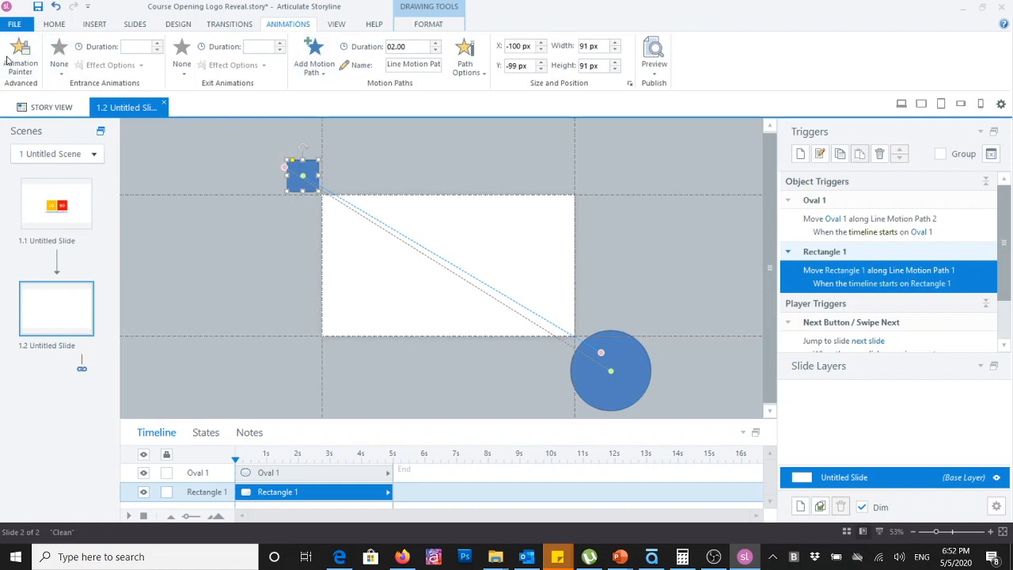
click(62, 74)
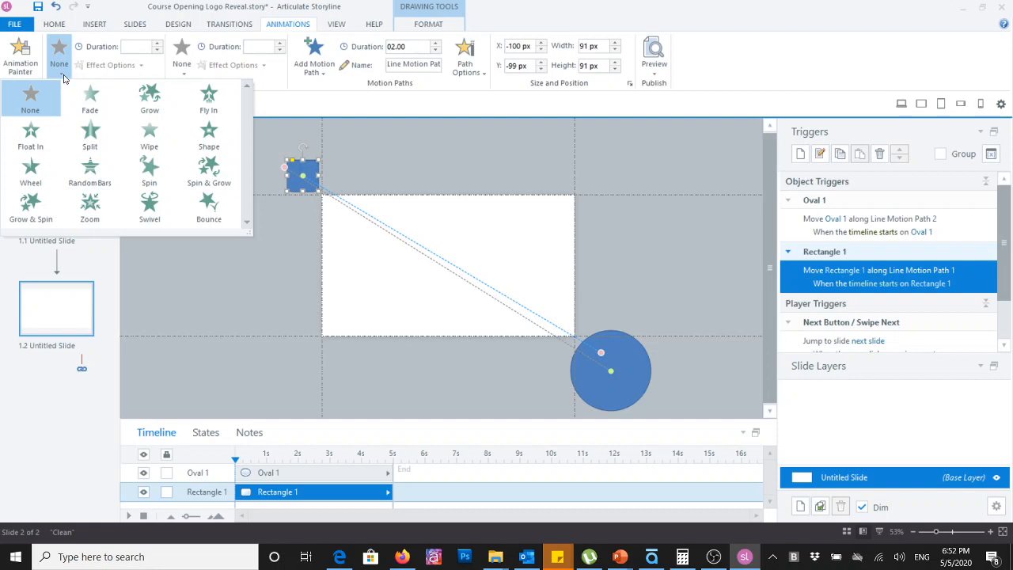
click(149, 181)
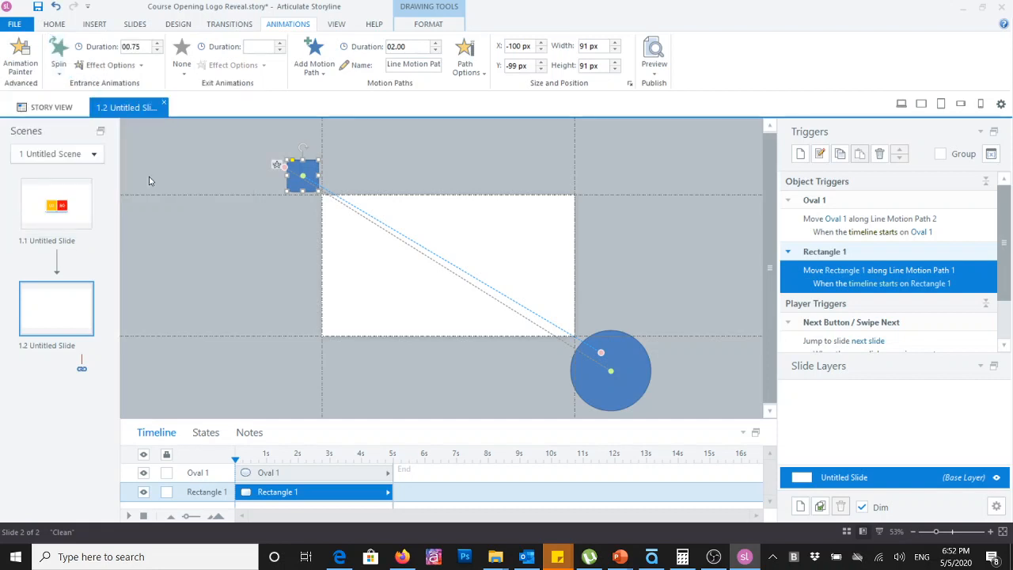
click(129, 516)
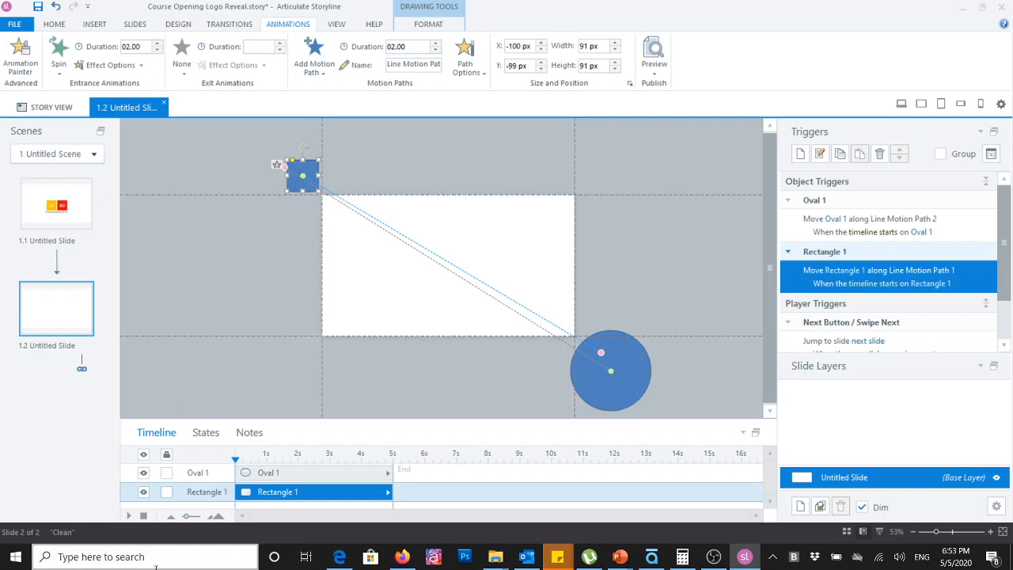
click(129, 517)
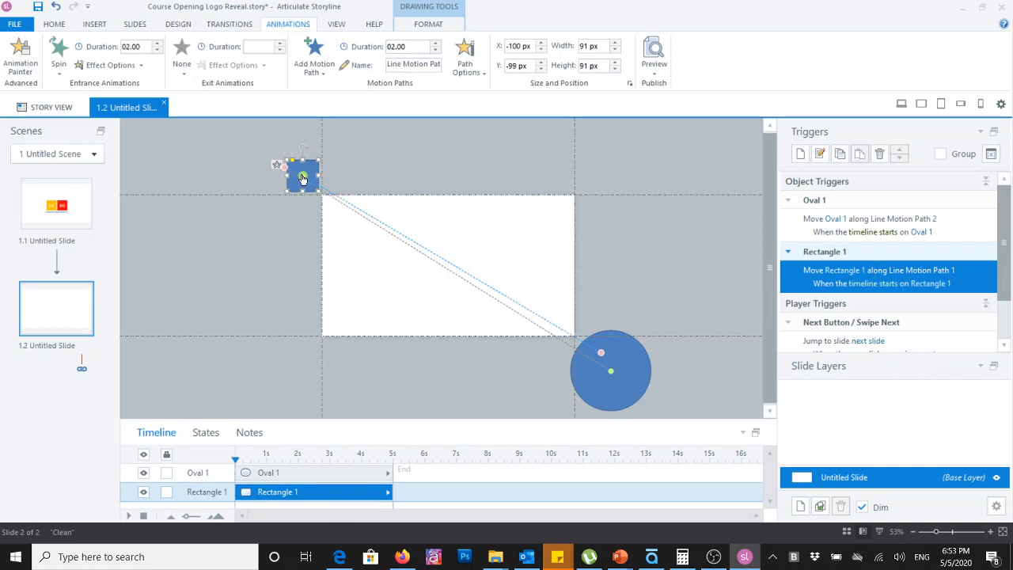
drag(302, 178, 303, 177)
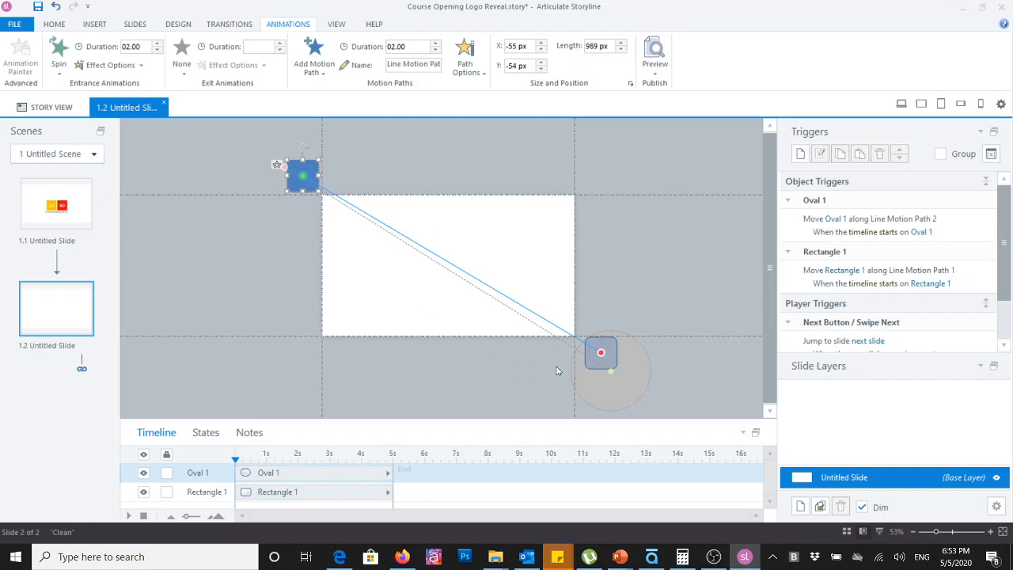
click(603, 250)
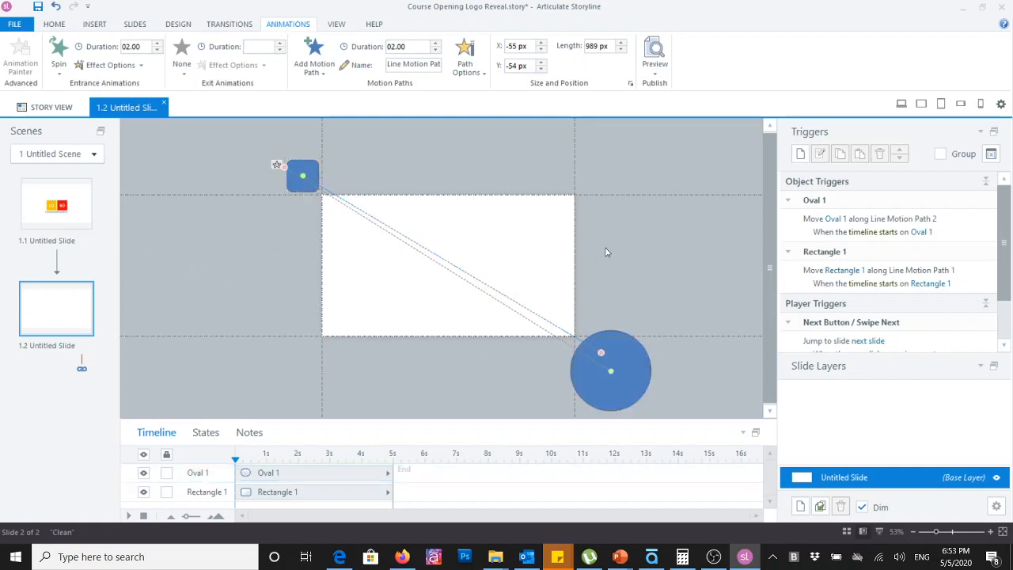
Fill the rounded rectangle with the basic cyan color #00FFFF.
click(310, 171)
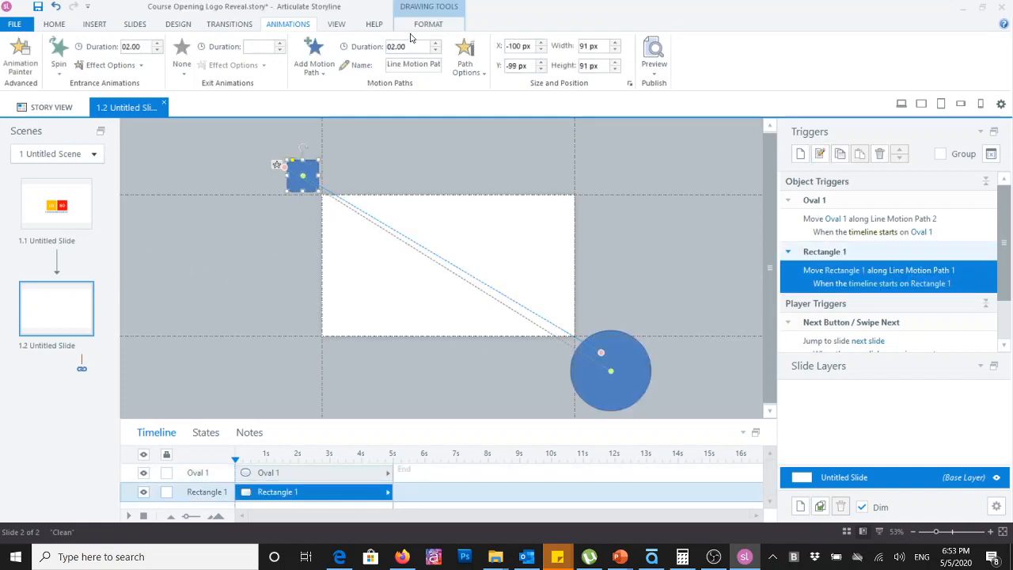
click(428, 24)
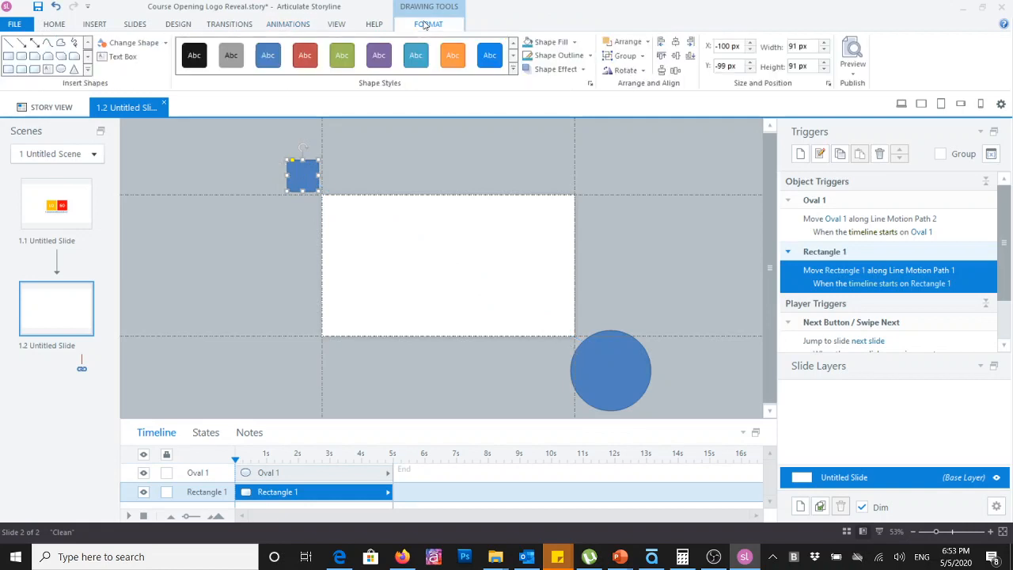
click(575, 43)
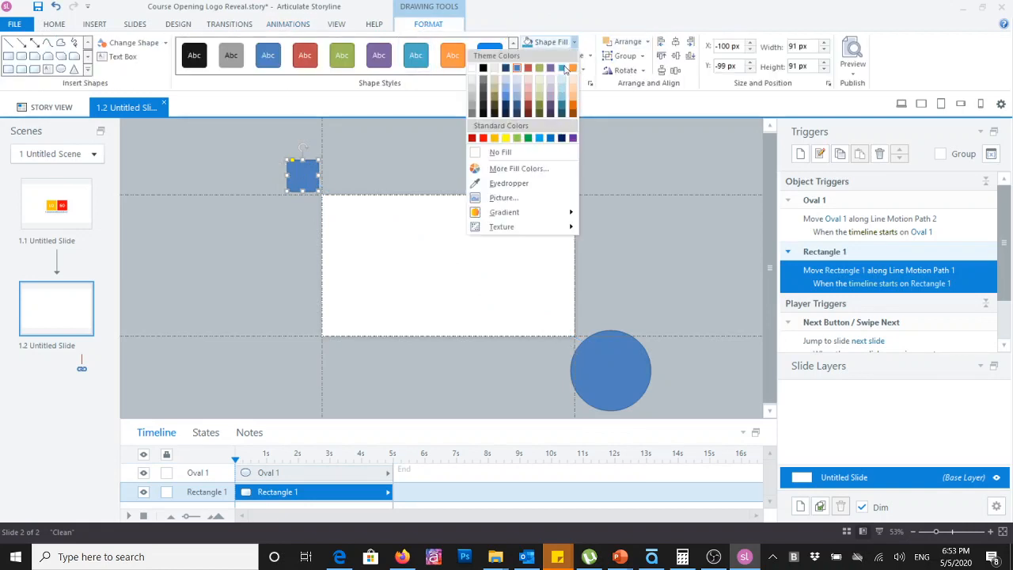
click(496, 170)
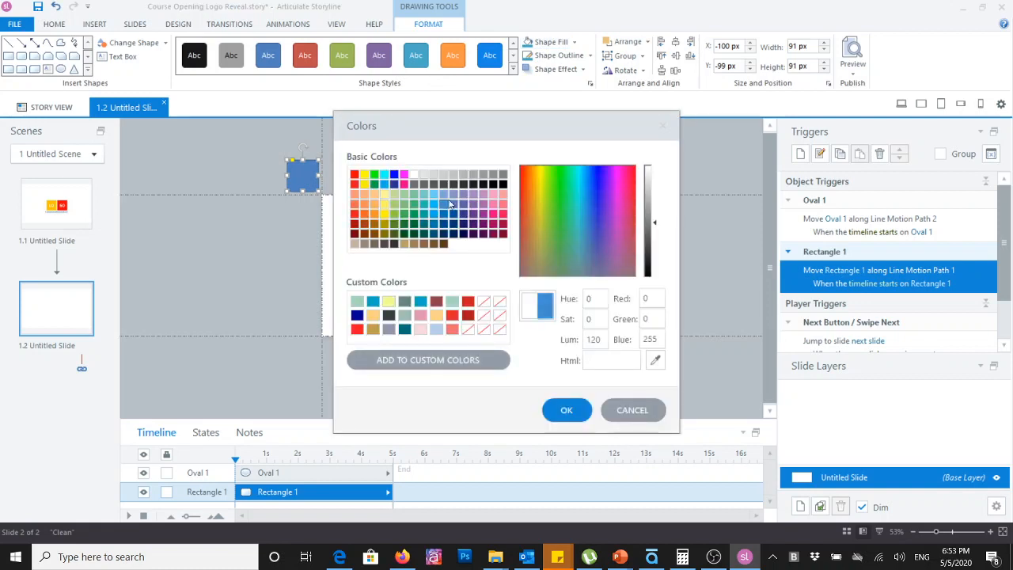
click(385, 175)
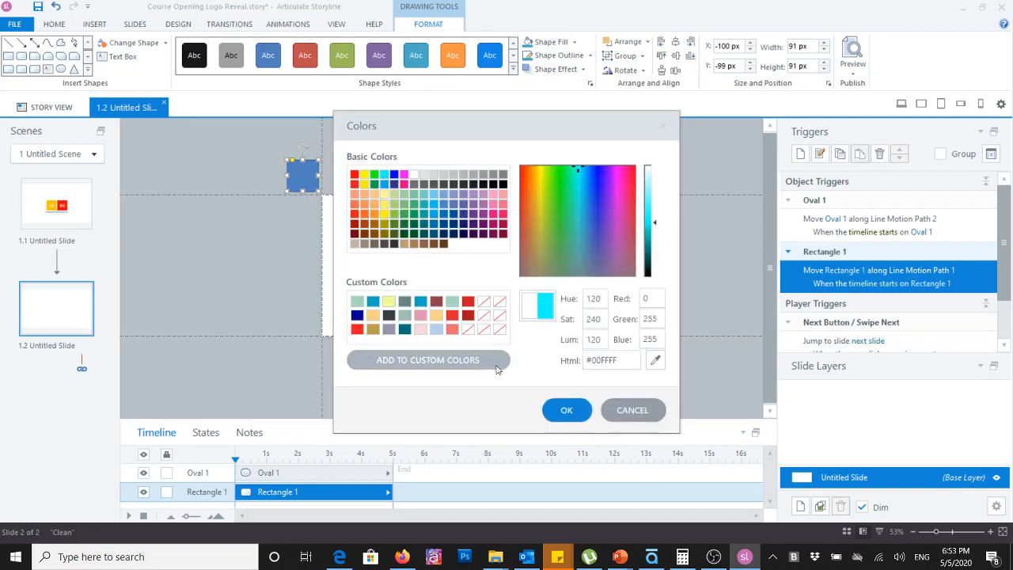
click(566, 412)
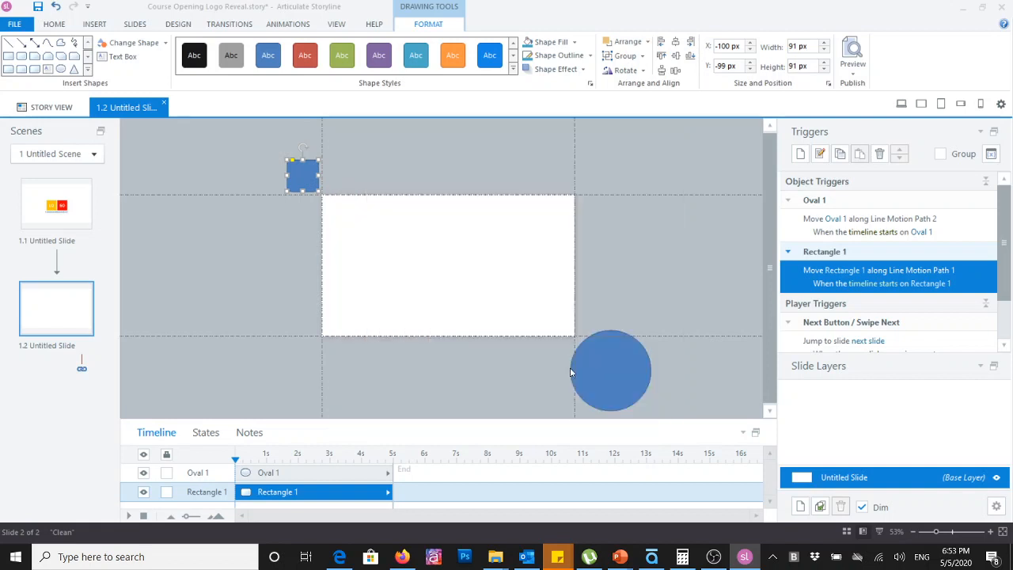
Match the rounded rectangle's outline to its cyan fill by sampling it with the Eyedropper.
click(589, 55)
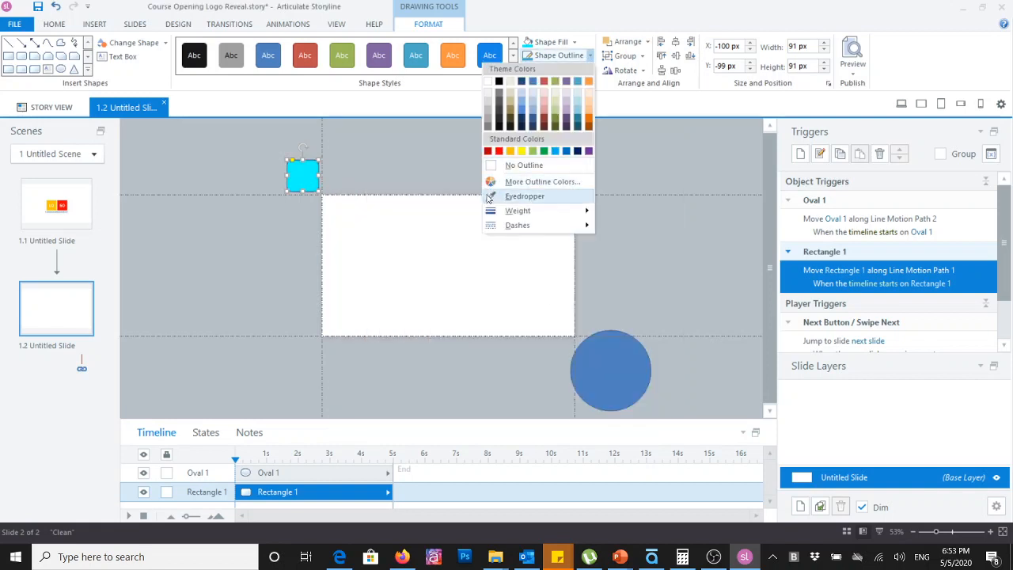
click(514, 196)
click(311, 168)
Set the circle's fill and outline to the standard dark red and play the timeline to preview the recolored shapes.
click(625, 341)
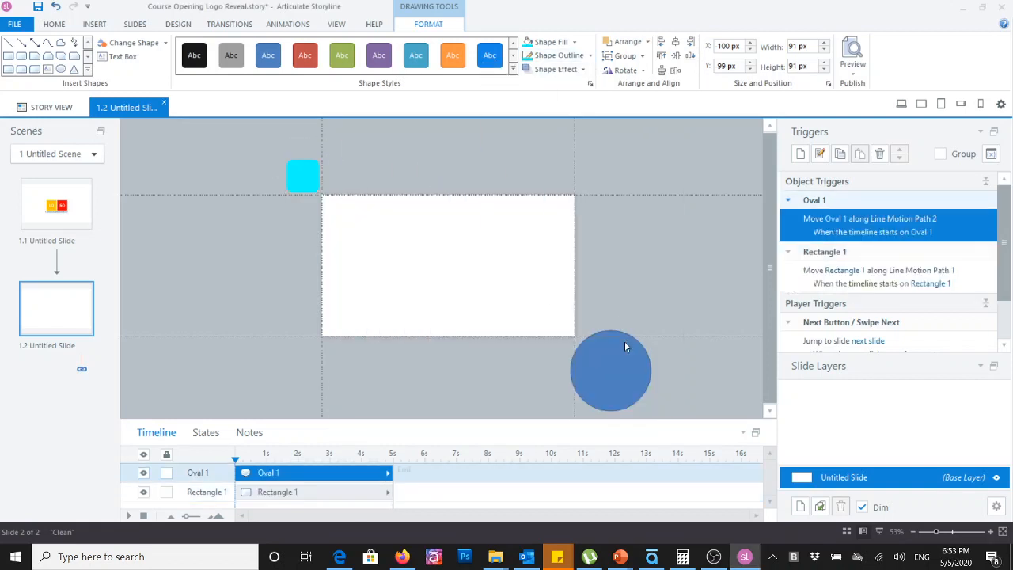
click(573, 43)
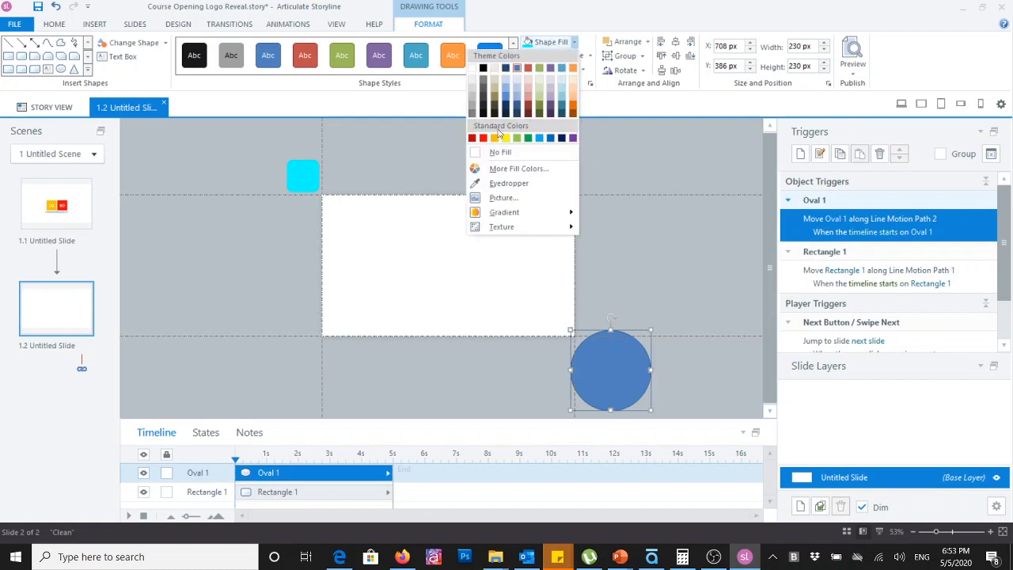
click(473, 138)
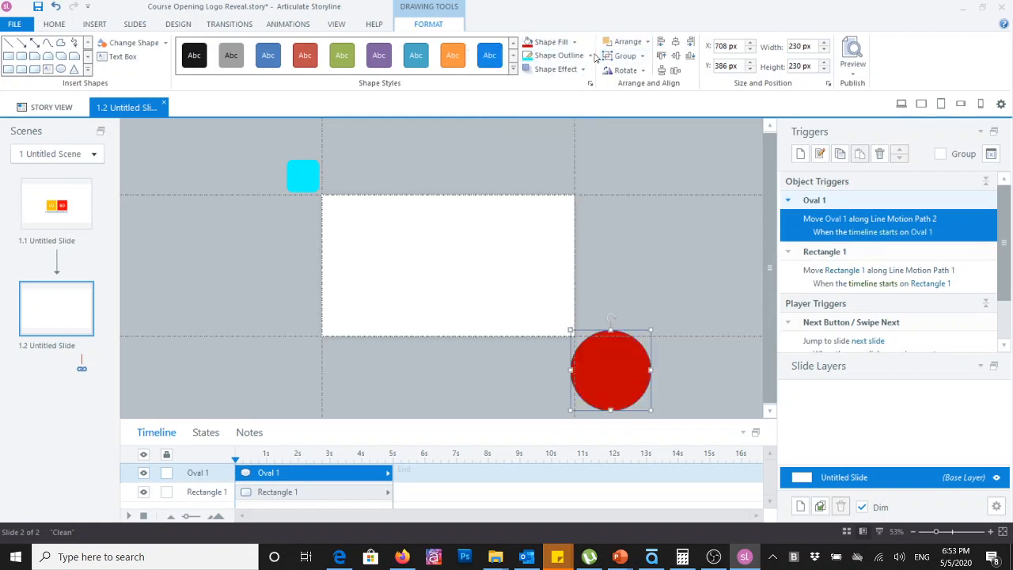
click(590, 55)
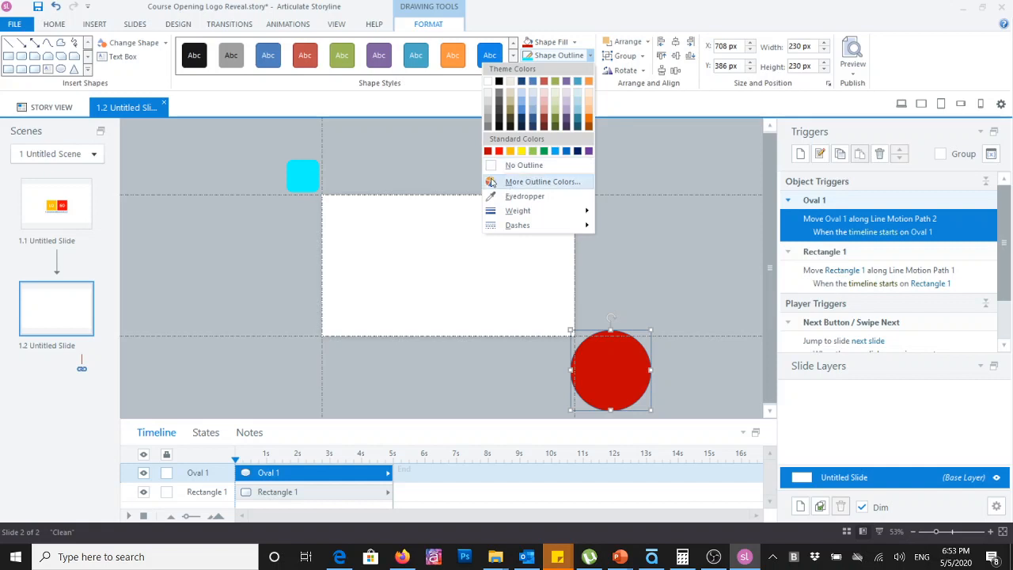
click(488, 152)
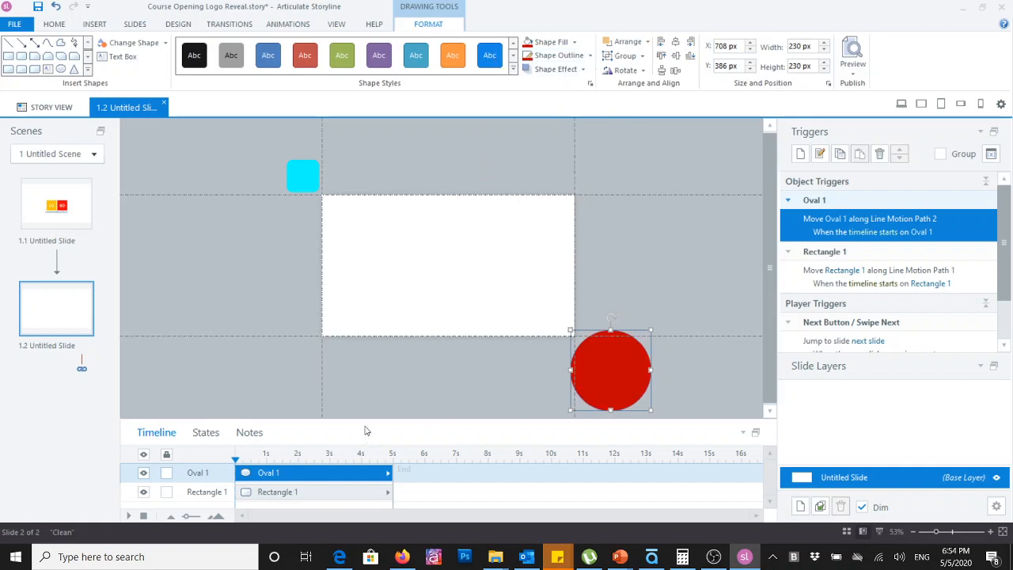
drag(367, 419, 367, 400)
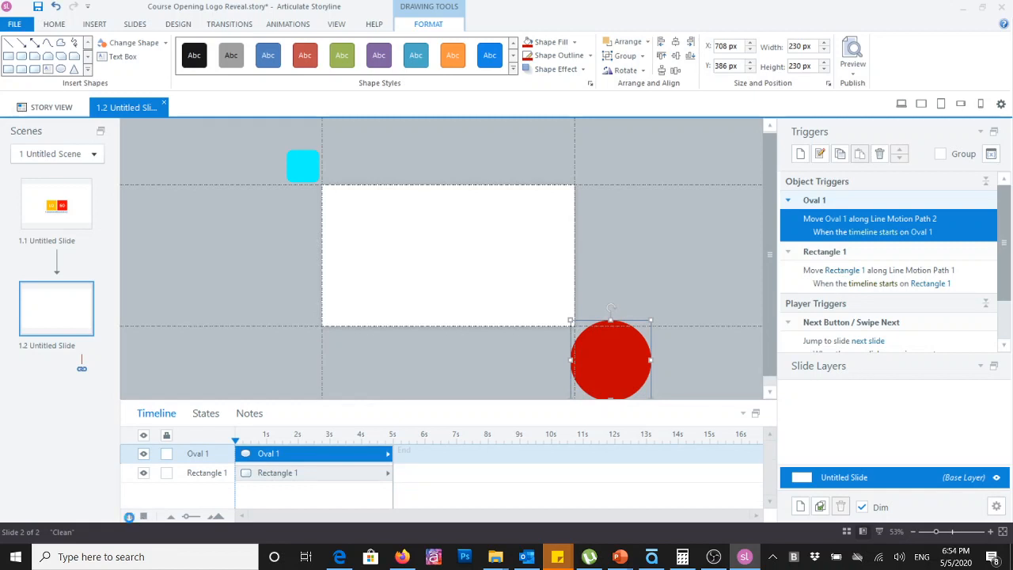
click(129, 516)
Set the red circle's solid fill transparency to 23% and play the timeline to preview it.
right_click(612, 366)
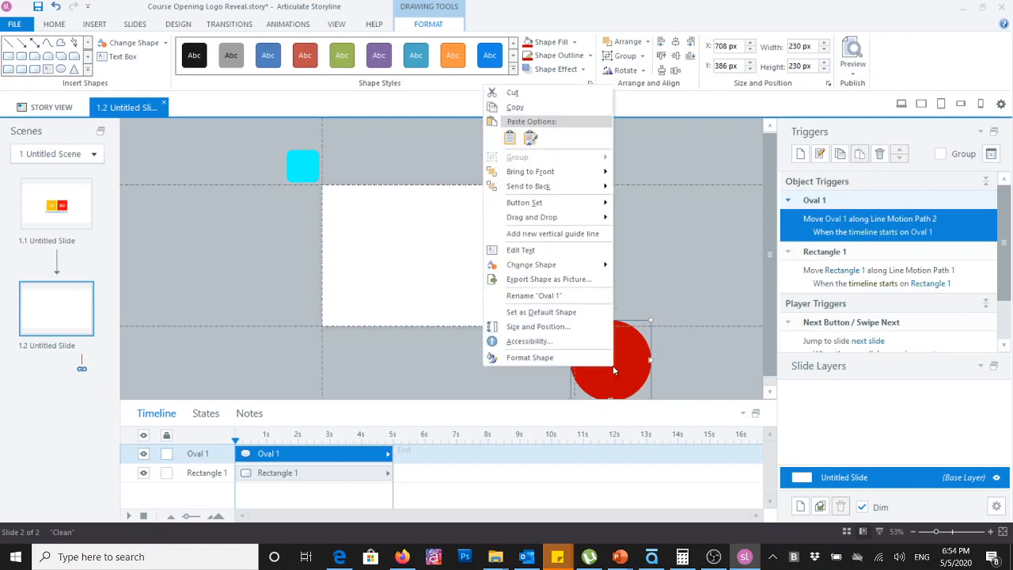
click(568, 360)
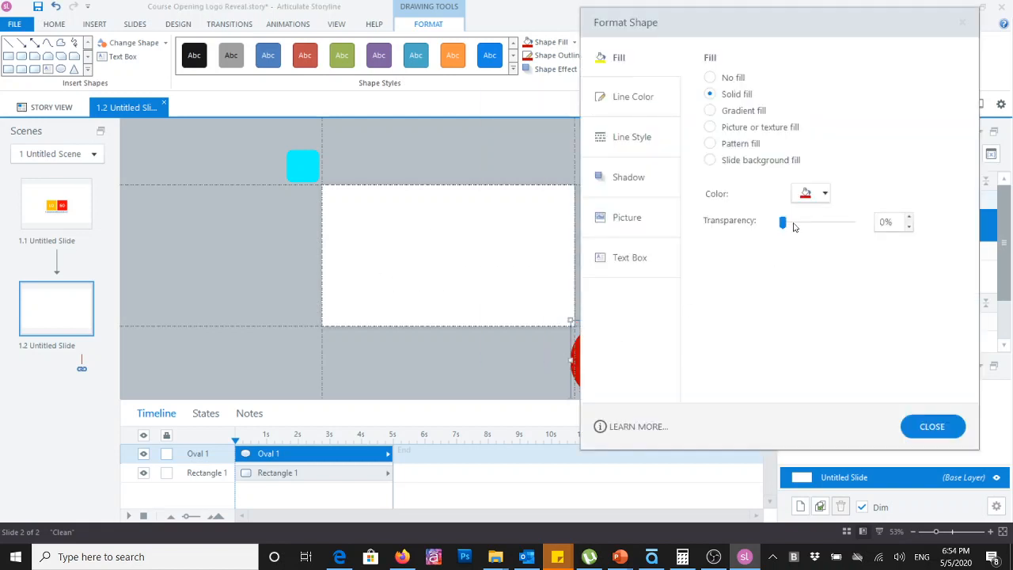
drag(786, 224, 801, 229)
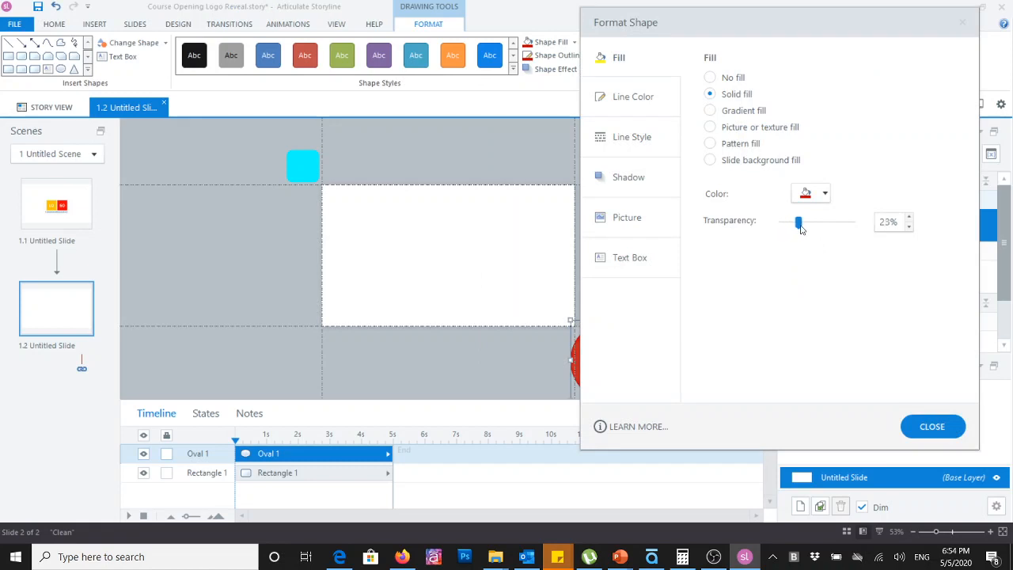
click(933, 426)
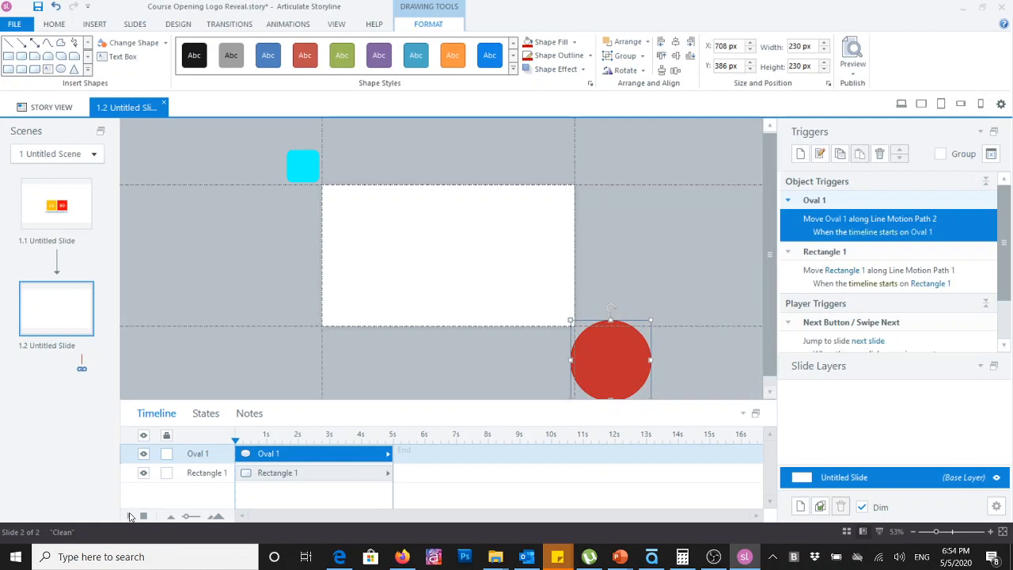
click(131, 516)
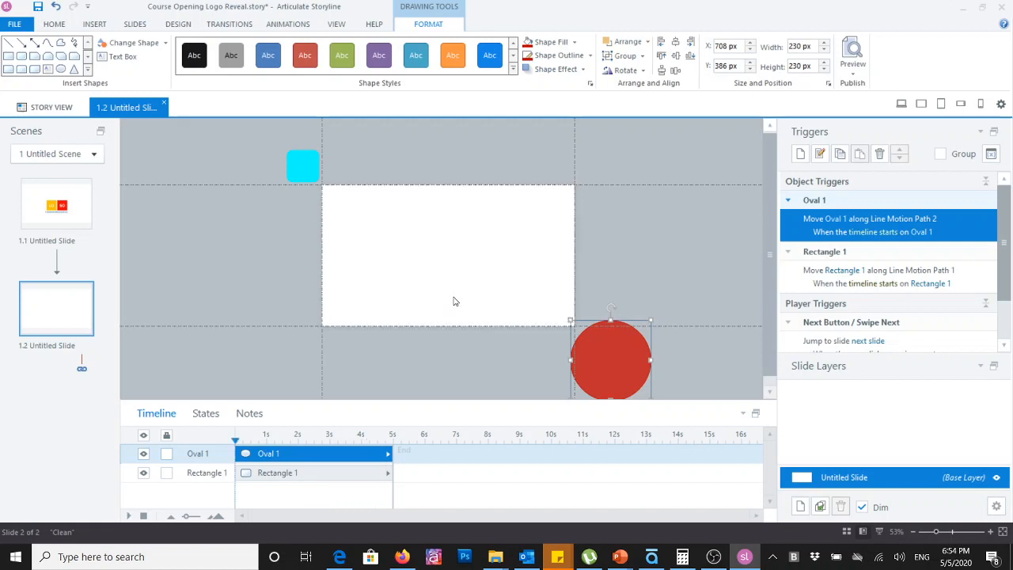
Draw a large circle about 917 px in diameter and position it to cover the whole slide.
click(656, 241)
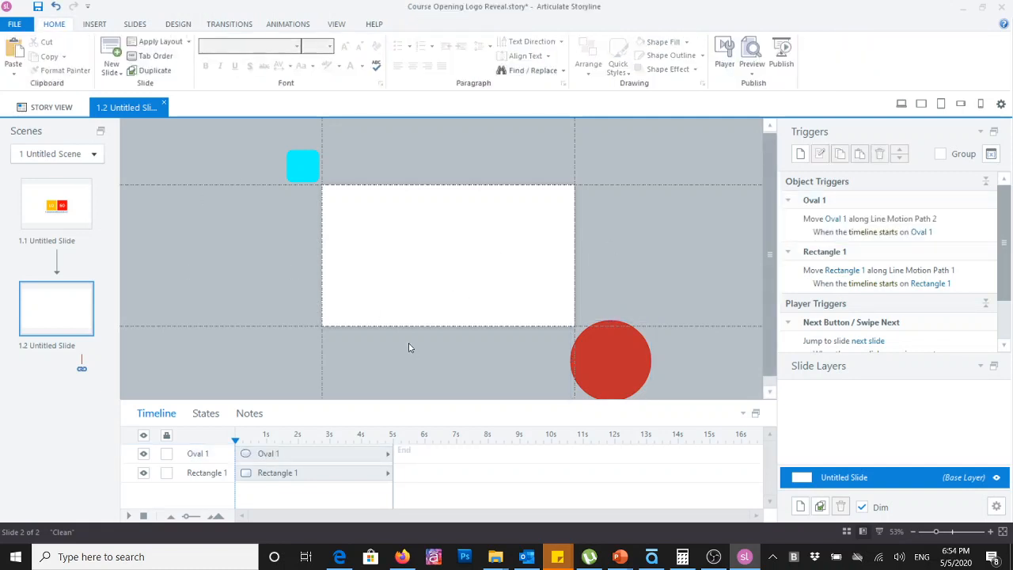
click(93, 24)
click(309, 64)
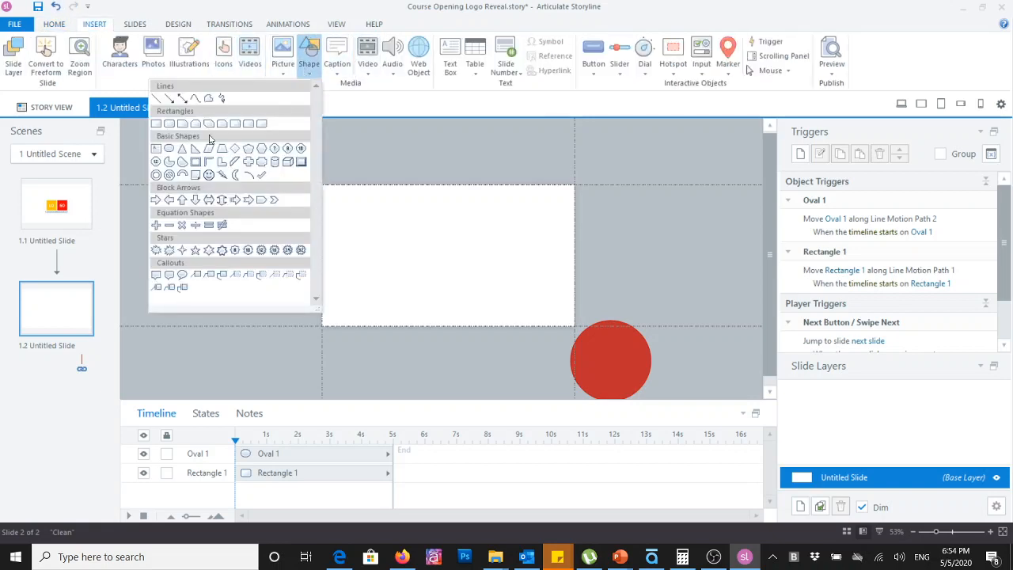
click(170, 148)
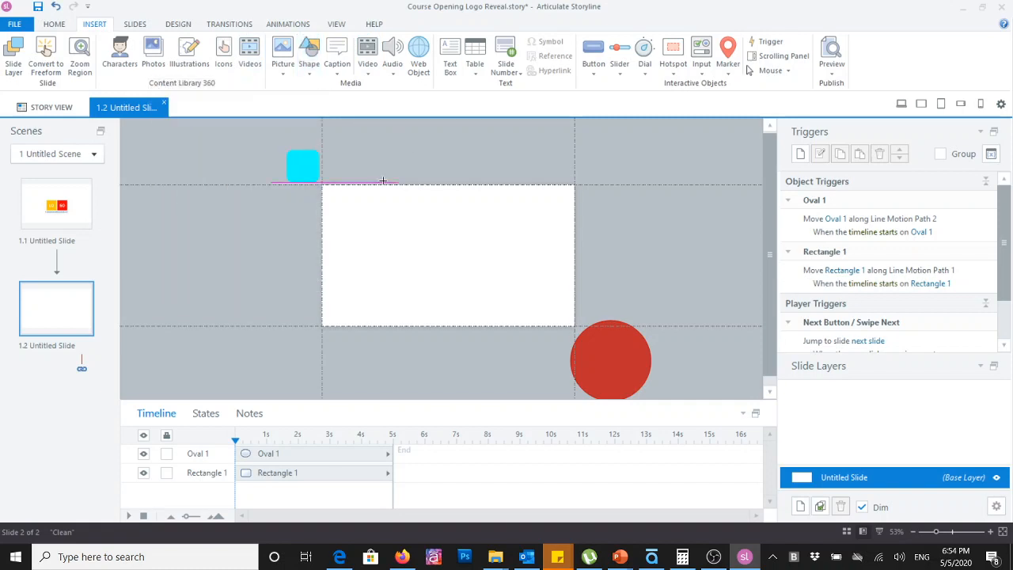
drag(382, 180, 544, 313)
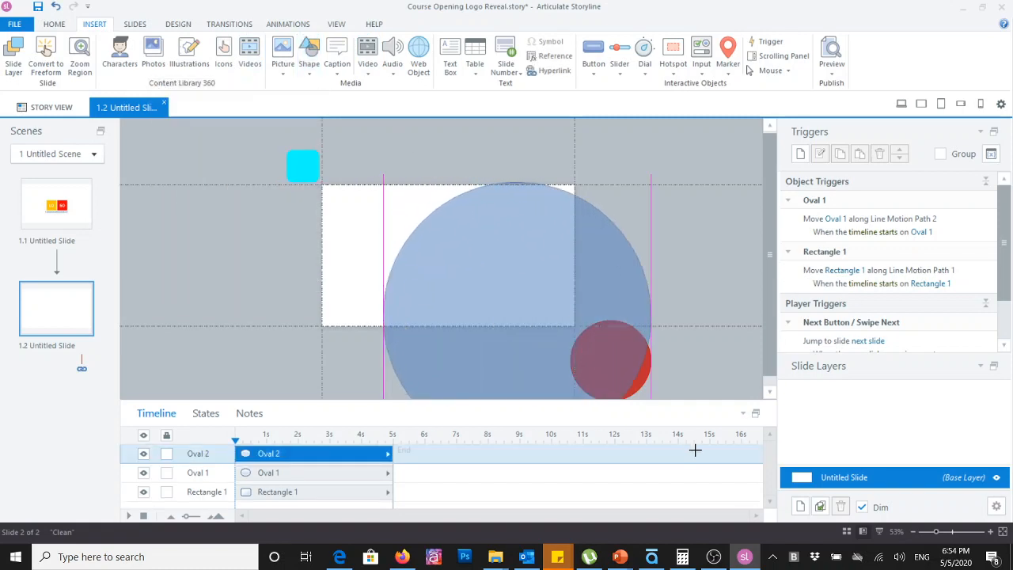
click(529, 290)
drag(530, 289, 457, 243)
mouse_move(590, 127)
mouse_down()
mouse_move(625, 112)
mouse_move(610, 124)
mouse_up()
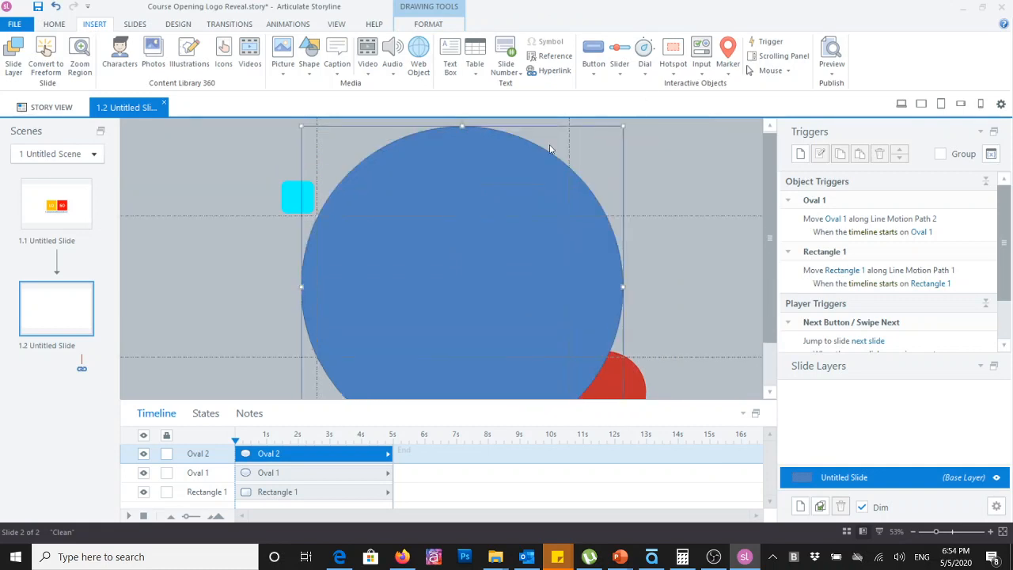
drag(461, 243, 444, 248)
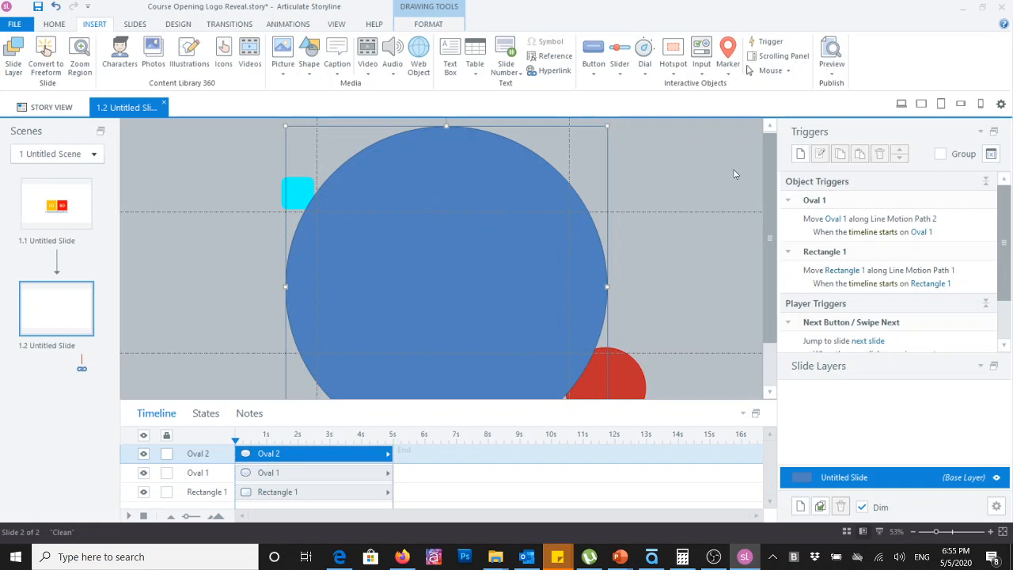
click(651, 183)
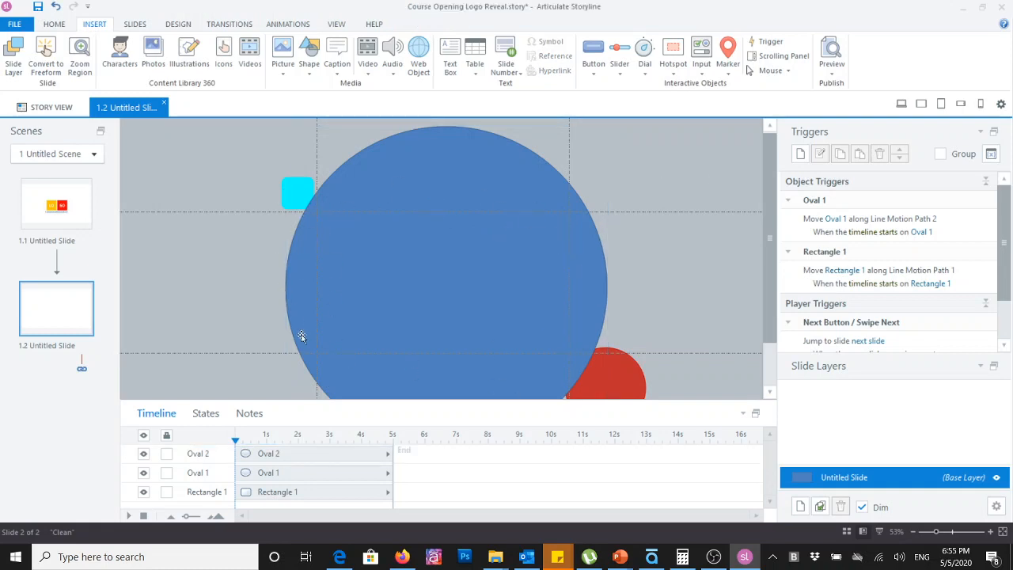
Change the large circle's fill and outline to orange.
click(477, 278)
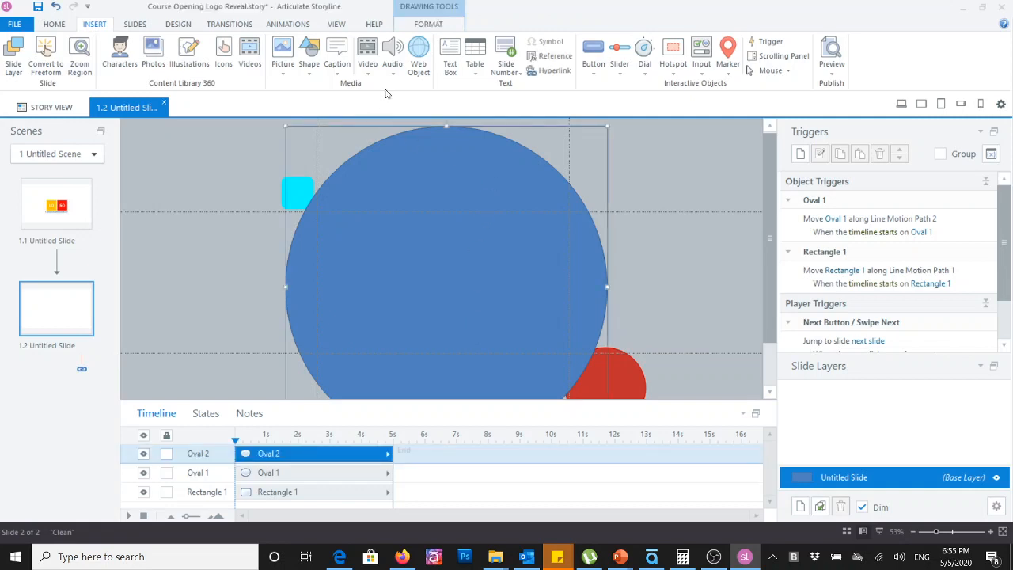
click(428, 24)
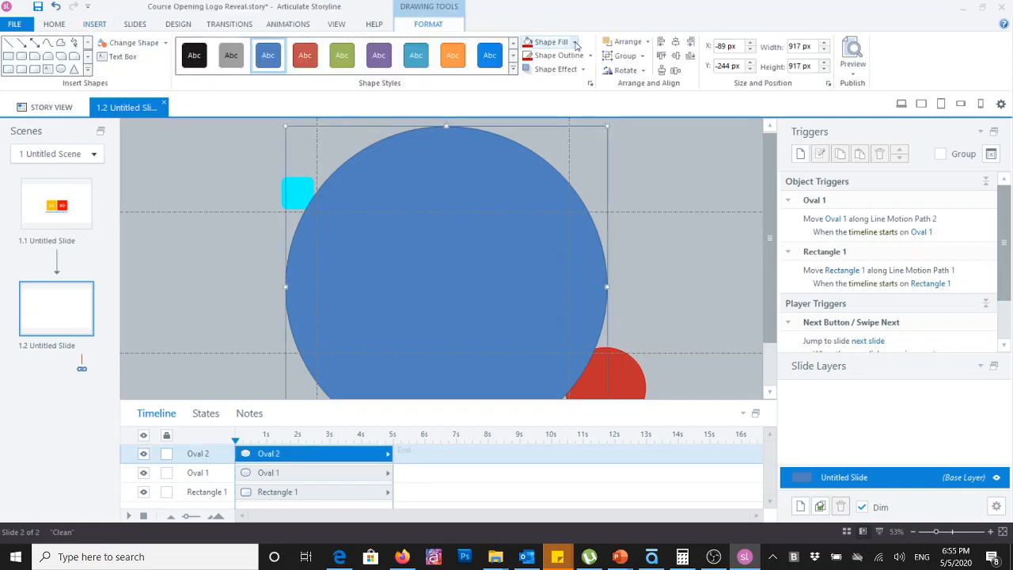
click(575, 43)
click(572, 67)
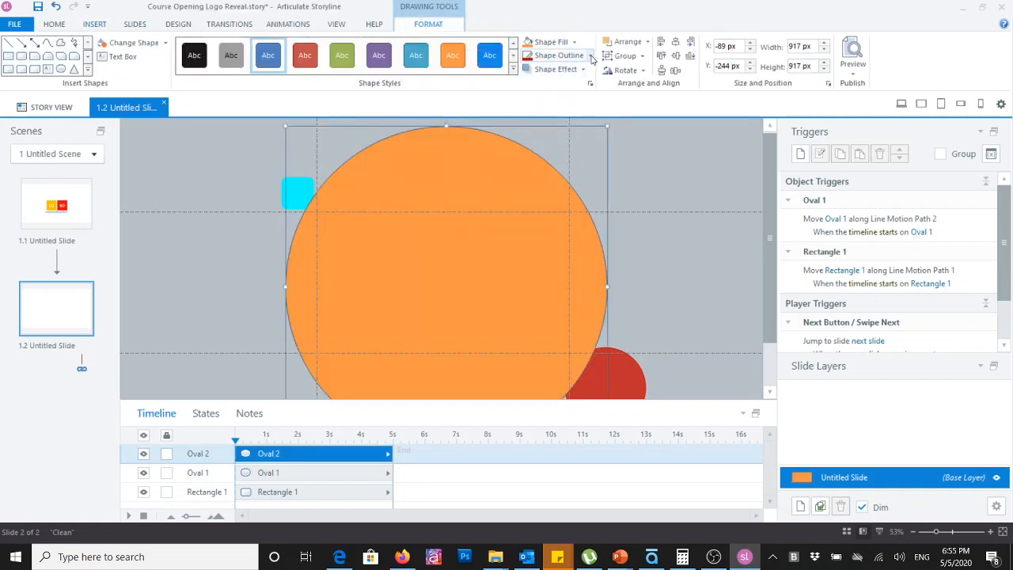
click(590, 56)
click(589, 81)
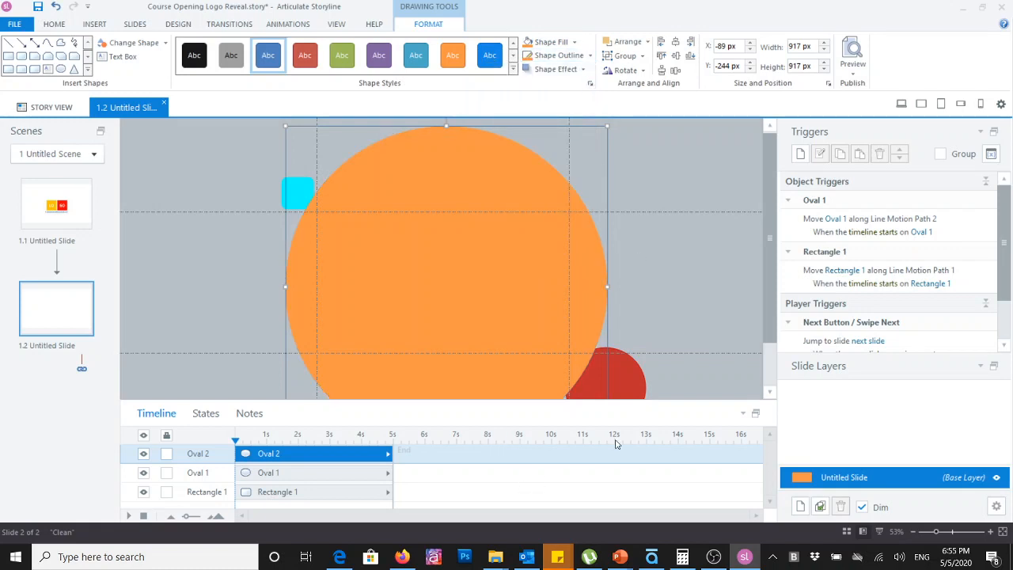
Enlarge the timeline area and check the cyan rectangle's entrance and motion path durations.
drag(667, 398, 669, 328)
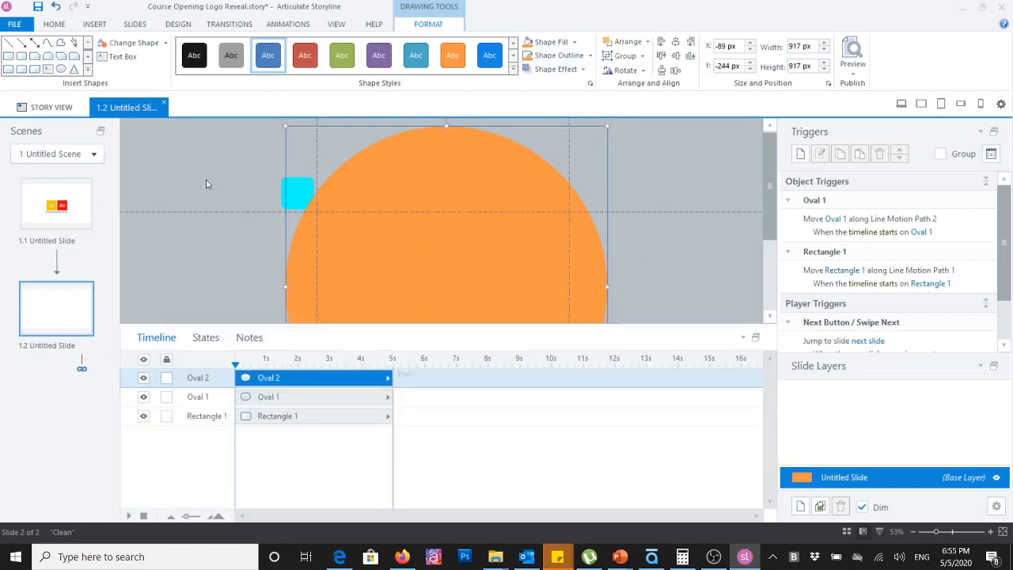
click(235, 184)
click(283, 184)
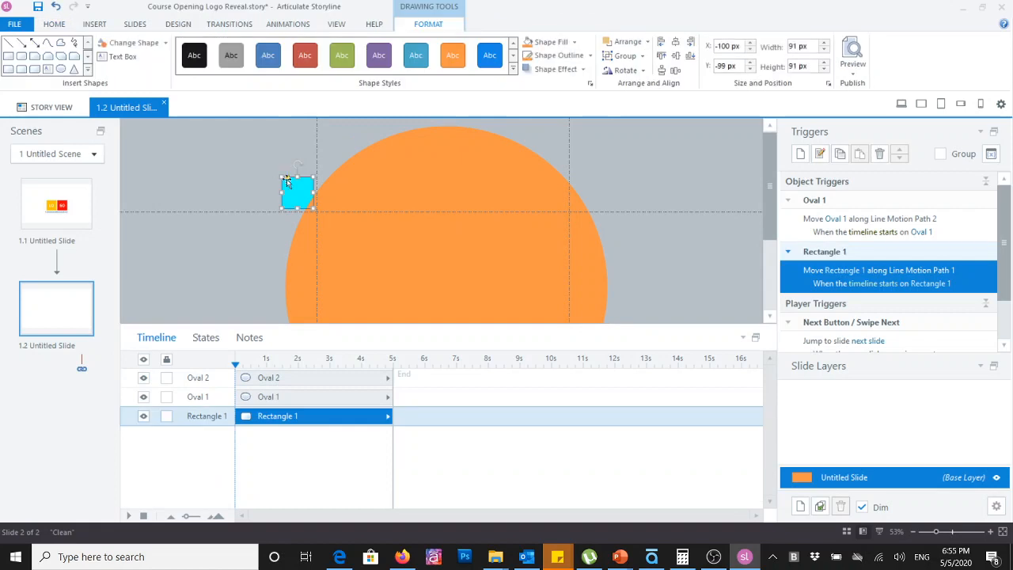
click(287, 26)
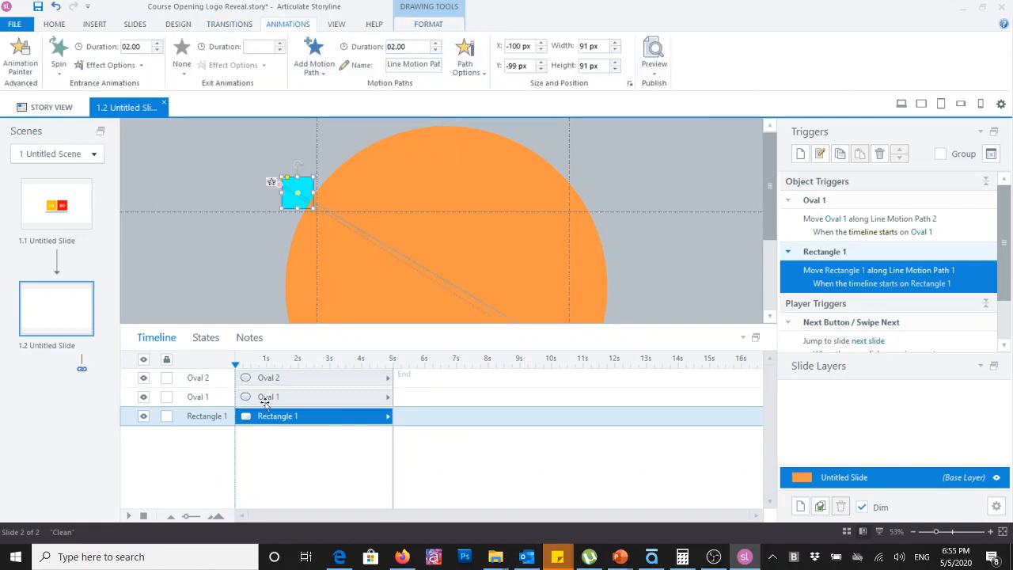
Add timeline cue points at 2 s and 1 s, and make the large orange circle start at 1 s.
click(407, 175)
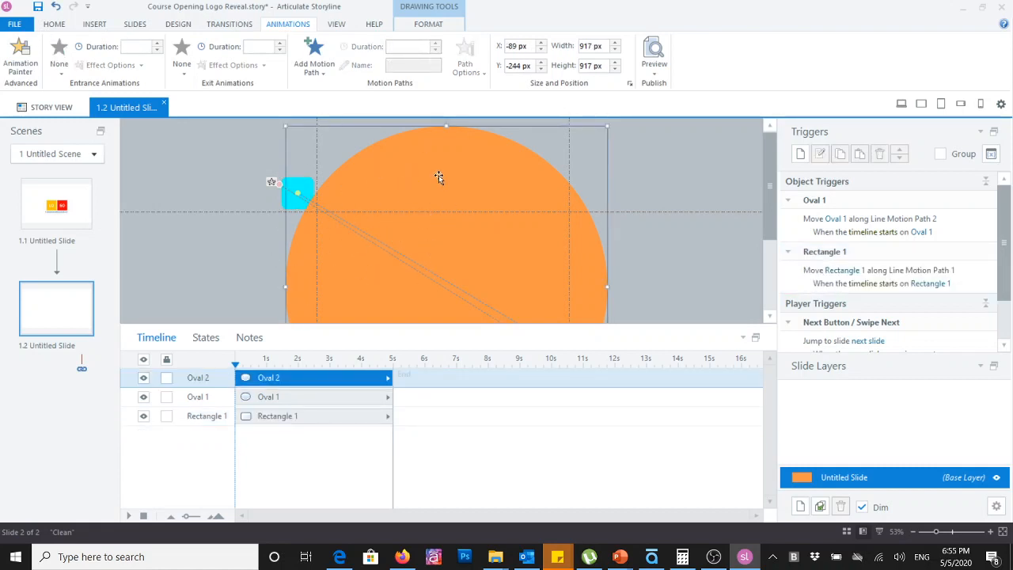
click(299, 359)
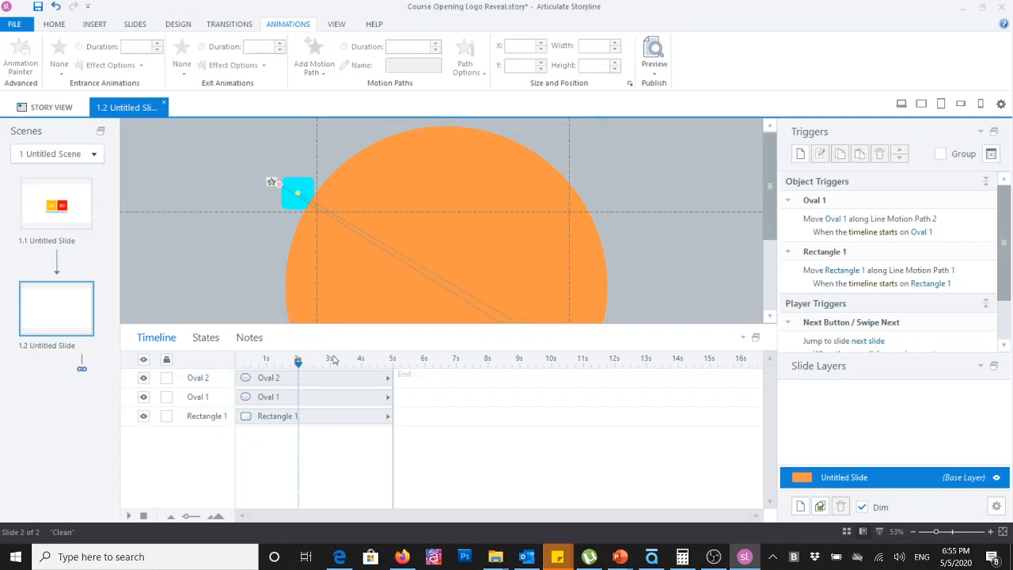
click(267, 360)
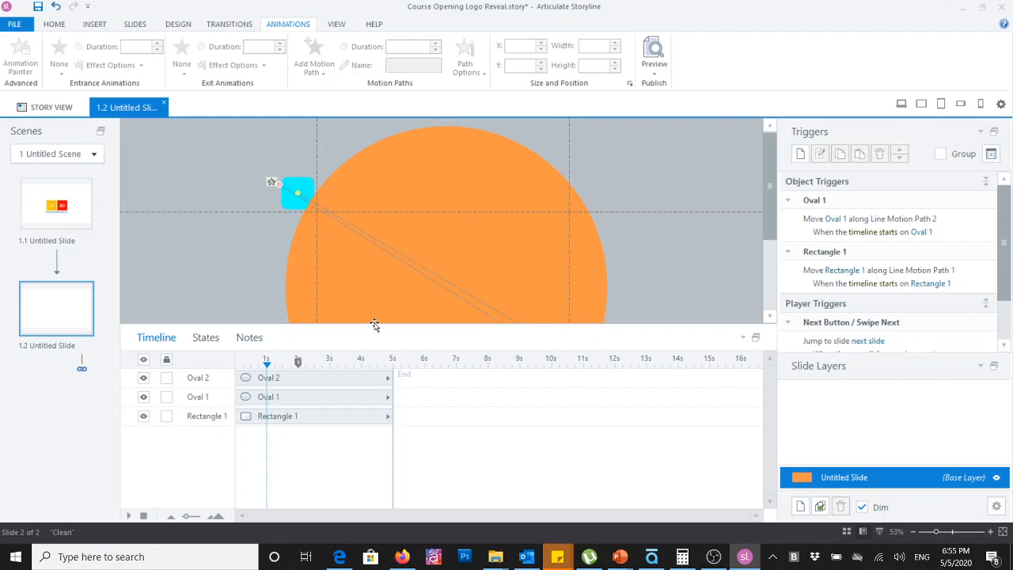
click(301, 362)
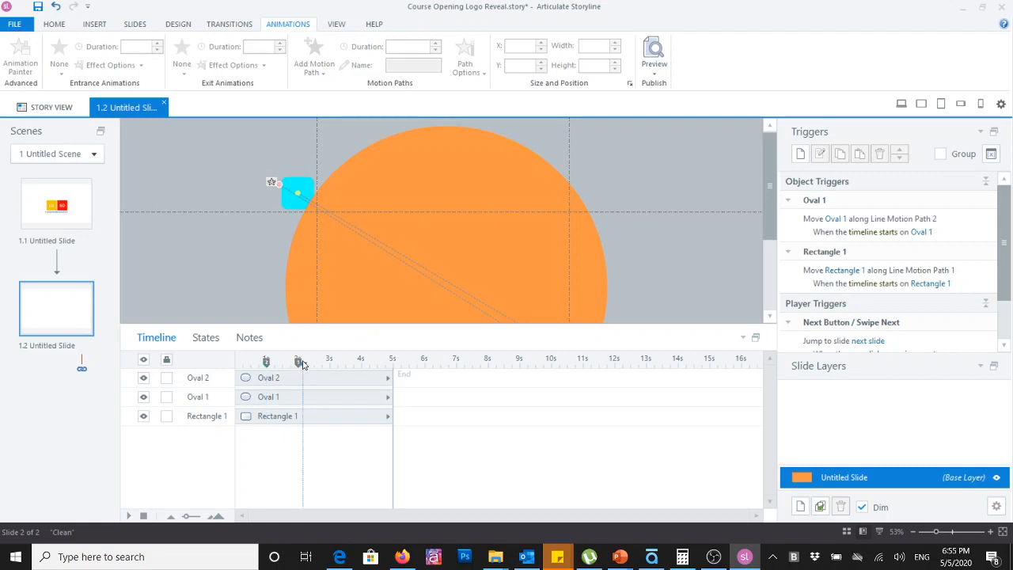
click(264, 379)
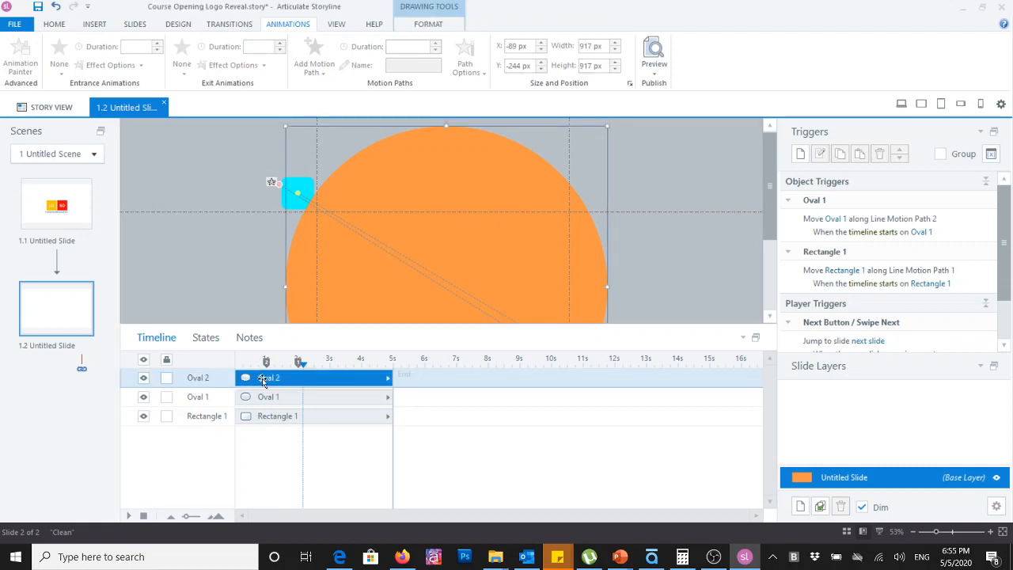
drag(238, 378, 264, 378)
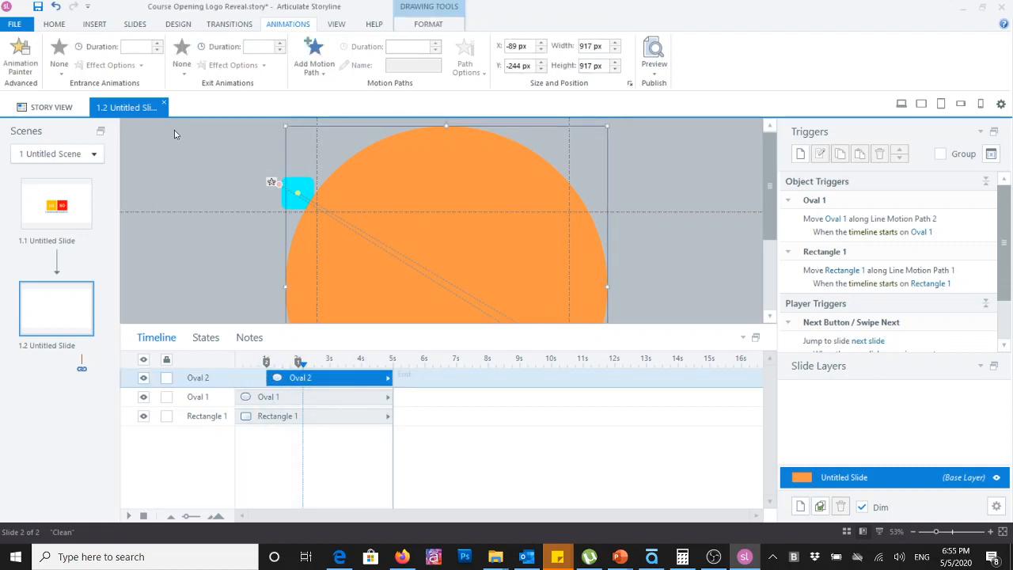
click(61, 66)
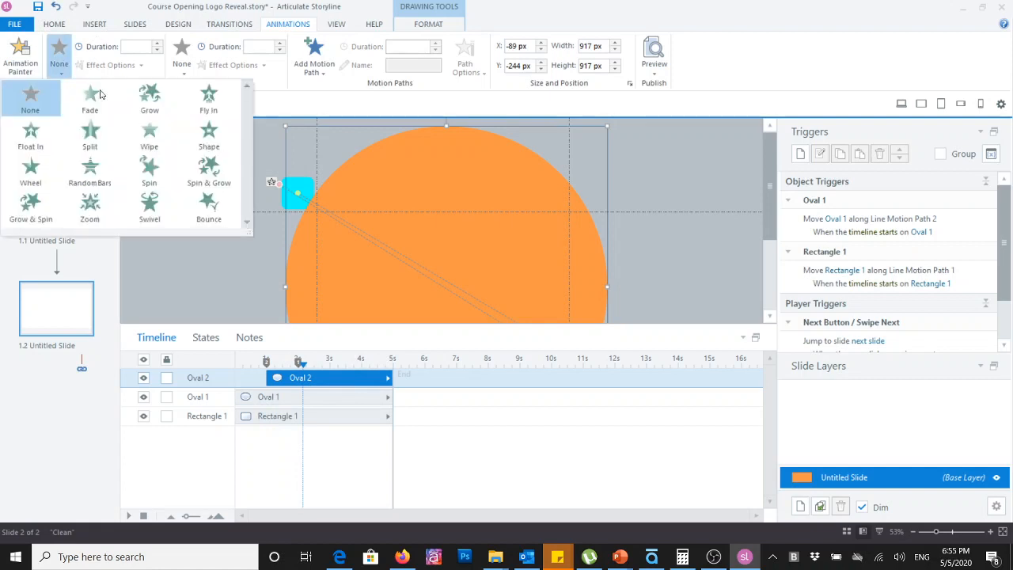
click(687, 189)
click(401, 168)
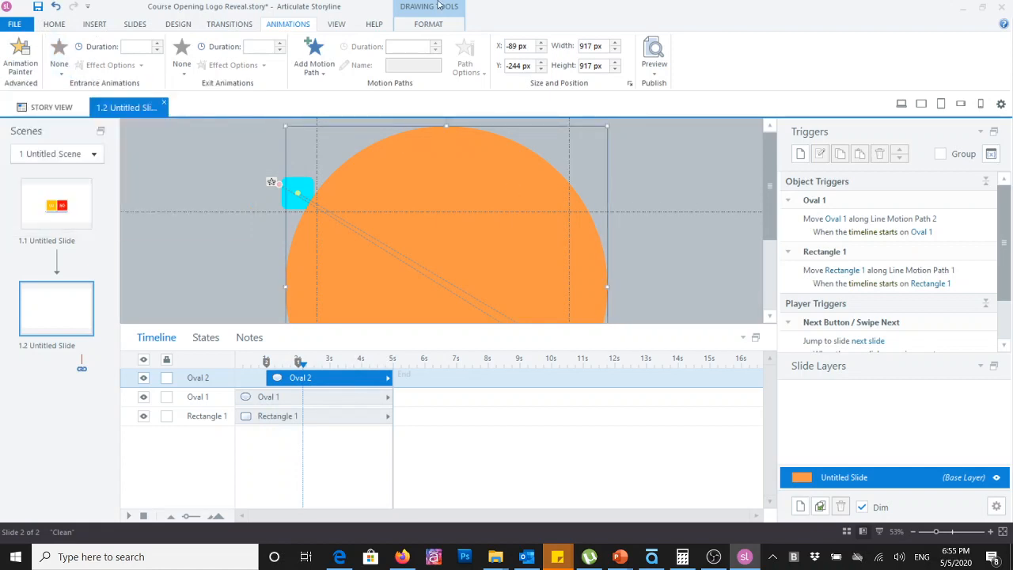
Center the large orange circle horizontally and vertically on the slide.
click(440, 25)
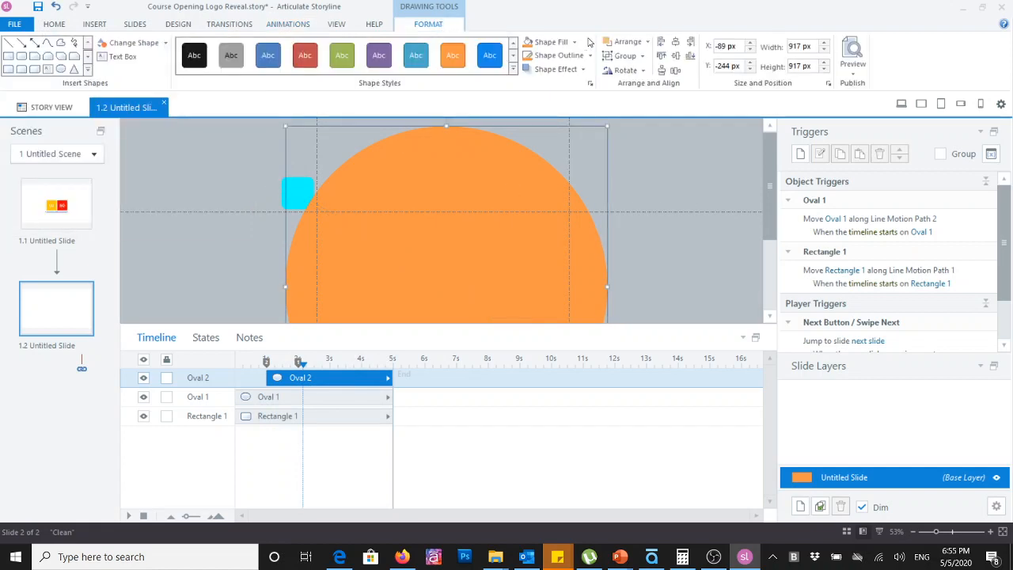
click(676, 41)
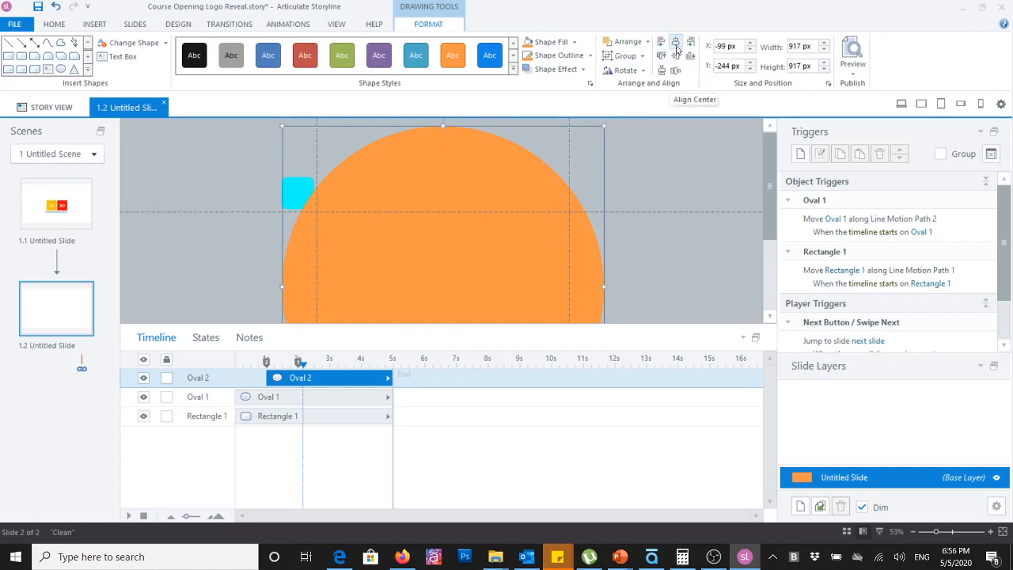
click(676, 57)
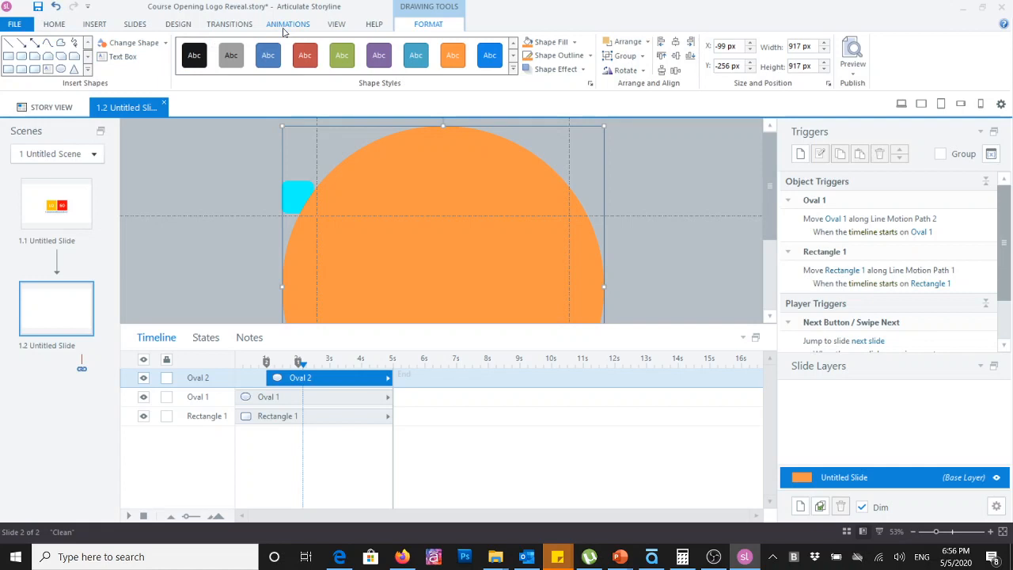
Give the large orange circle a Grow entrance animation and preview it on the timeline.
click(284, 25)
click(62, 70)
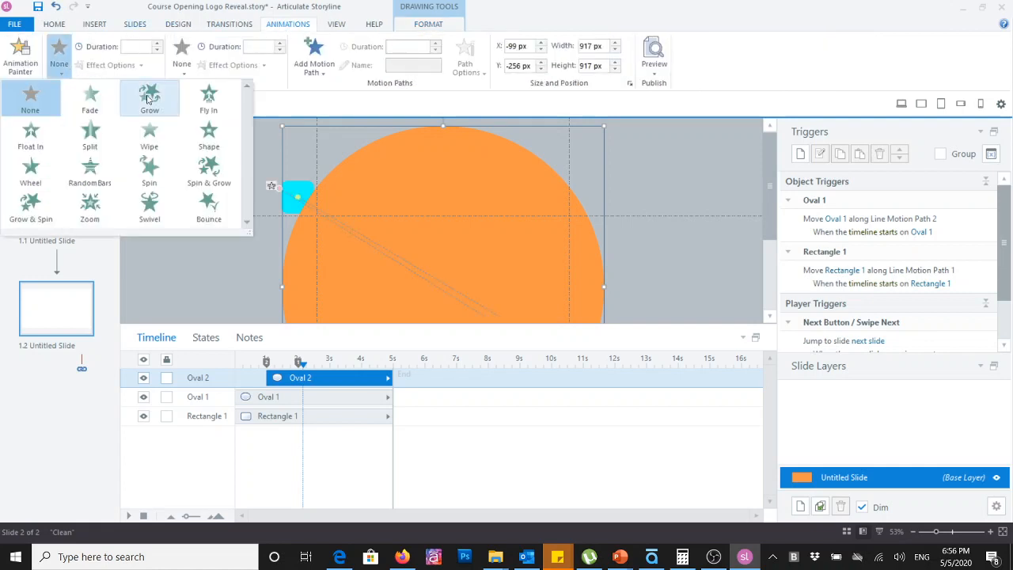
click(148, 99)
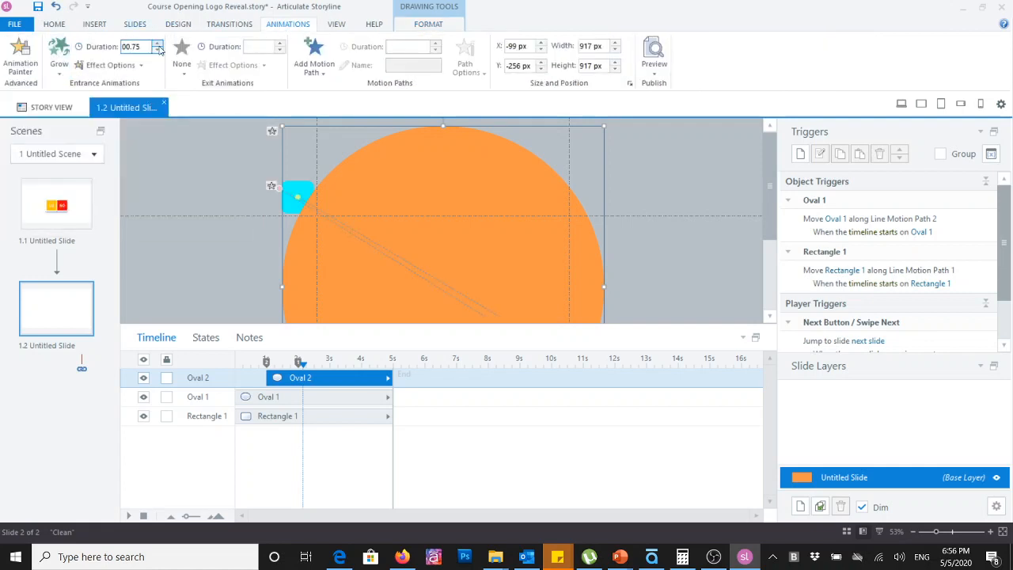
click(140, 517)
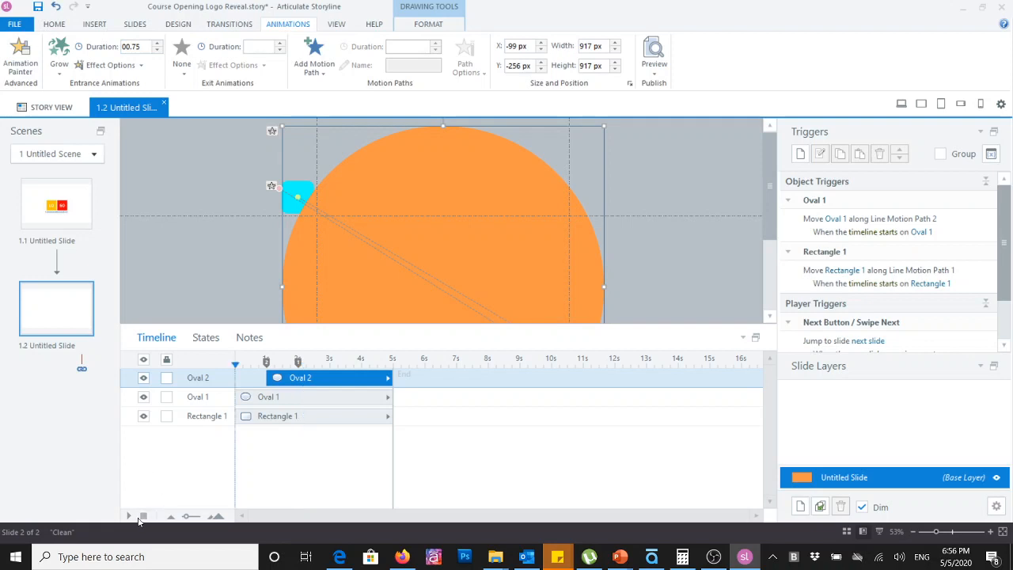
click(129, 516)
Change the large orange circle's entrance animation to Zoom.
click(58, 57)
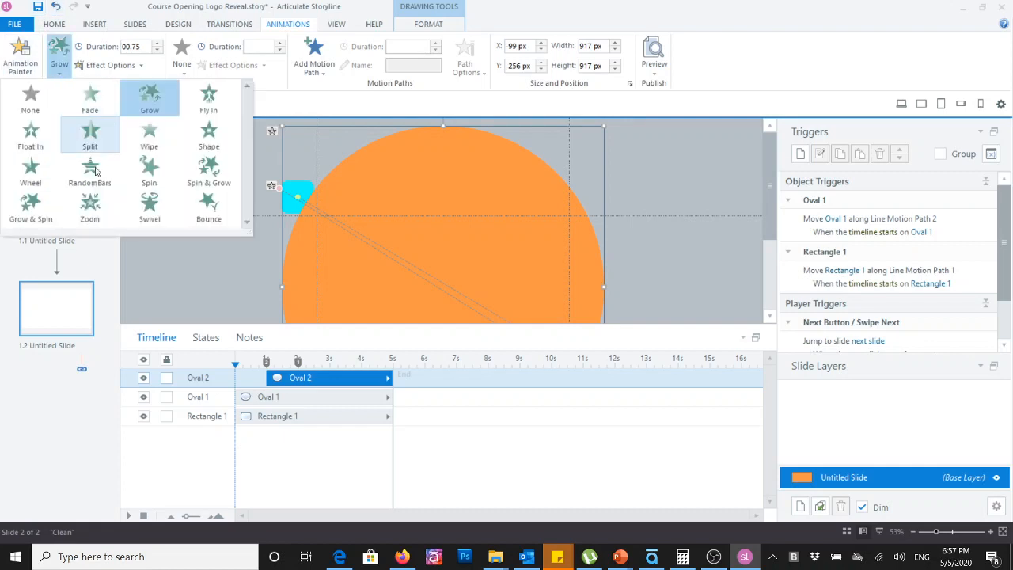
click(91, 211)
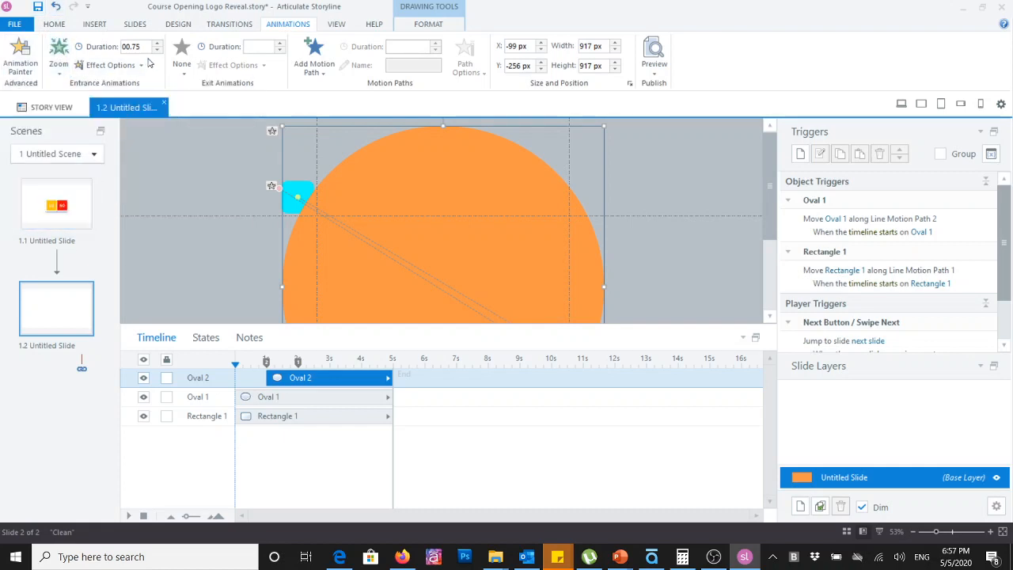
Change the large orange circle's entrance animation from Zoom to Grow and preview this slide.
click(110, 64)
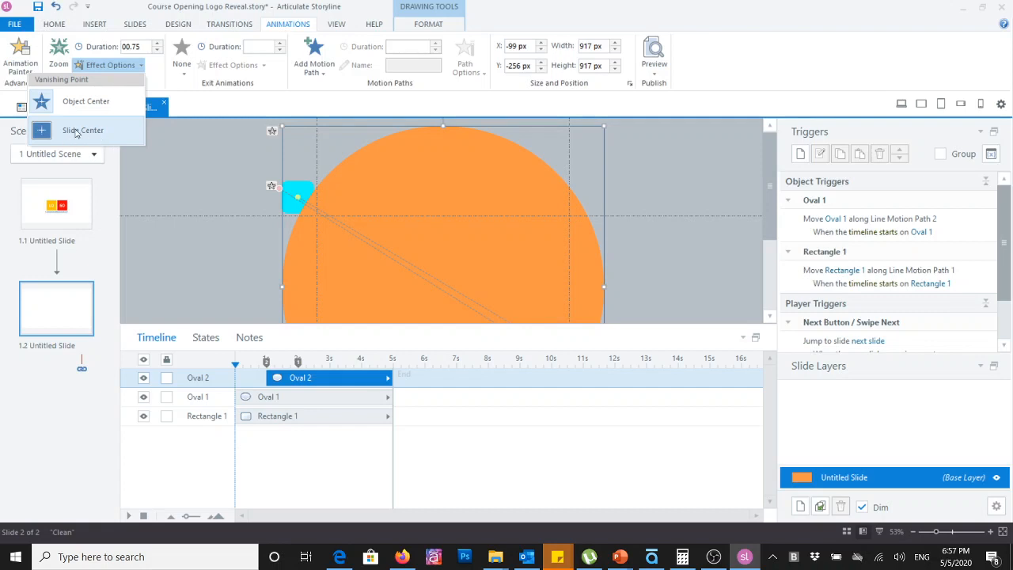
click(63, 64)
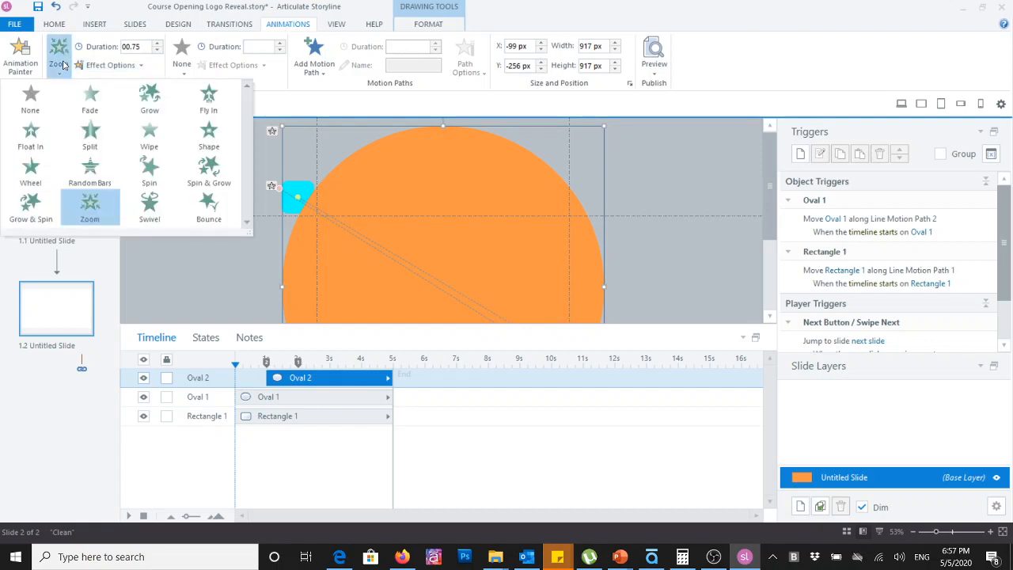
click(148, 100)
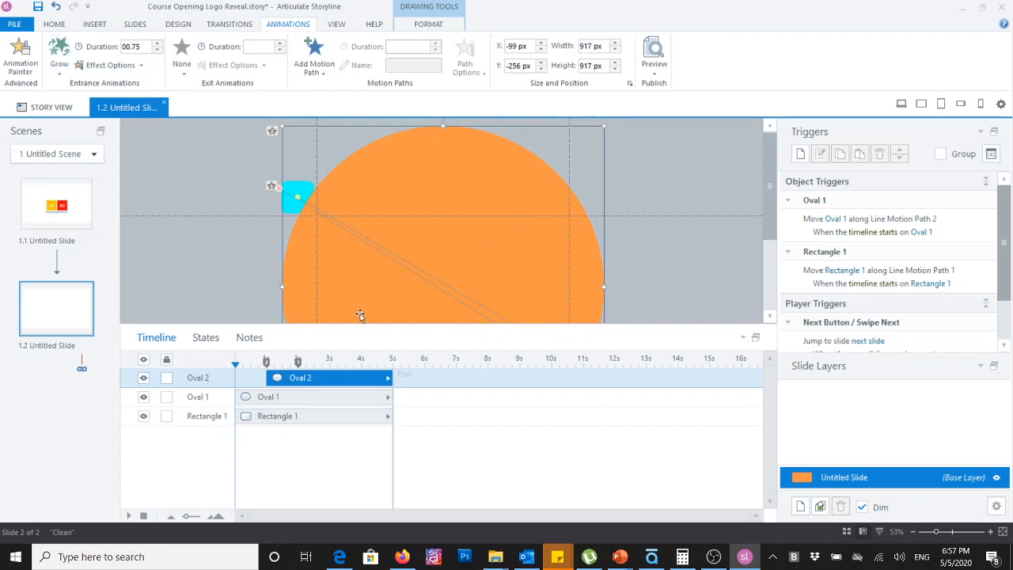
click(654, 71)
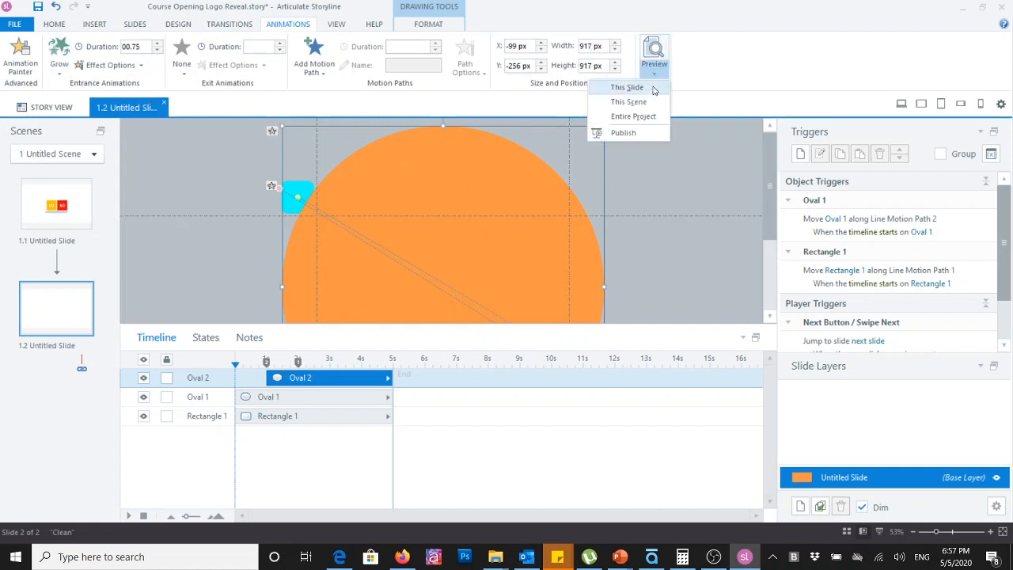
click(628, 88)
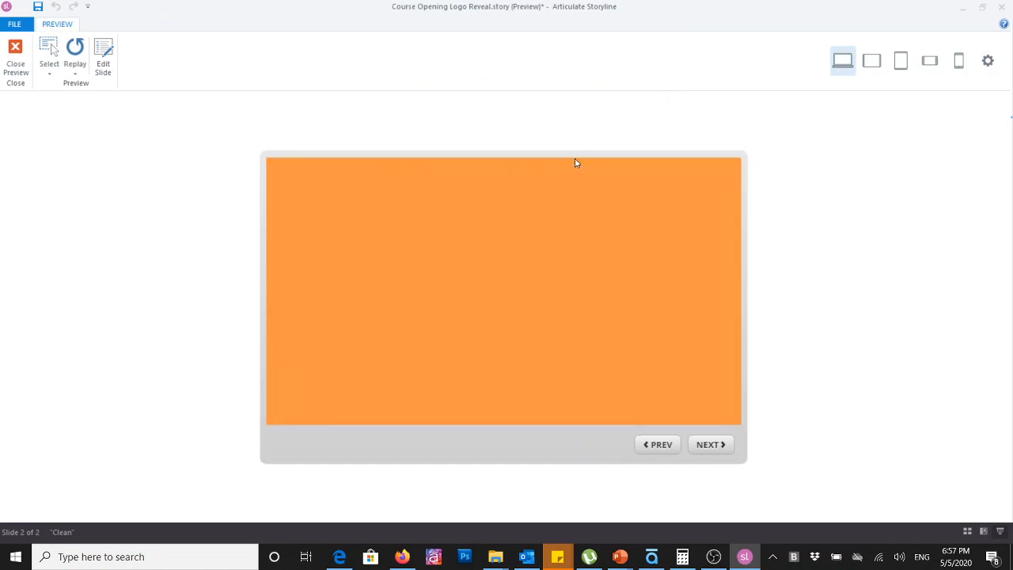
click(16, 64)
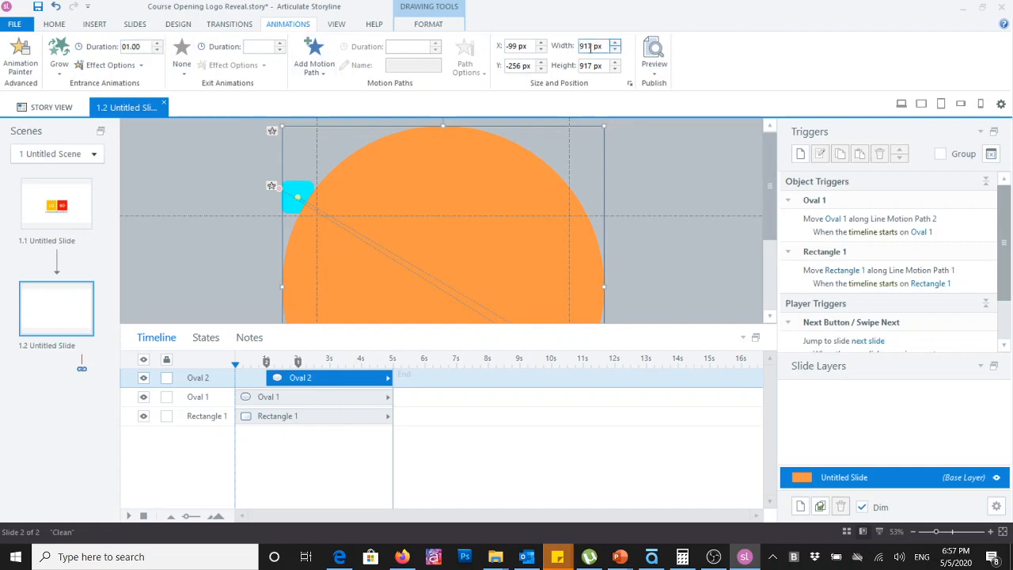
Set the large orange circle's Grow entrance duration to 1 second, then preview this slide and replay it.
click(655, 73)
click(642, 88)
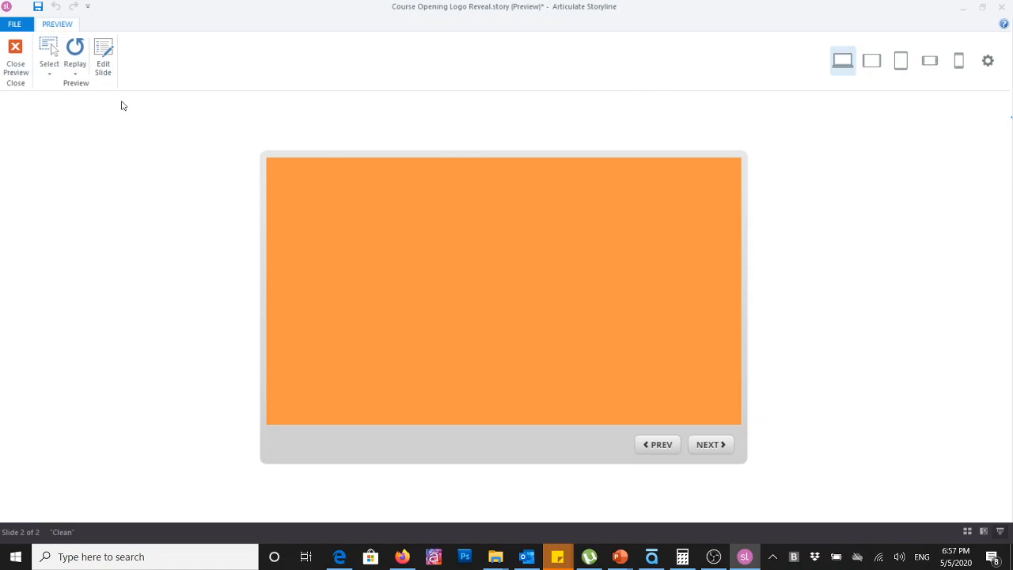
click(76, 50)
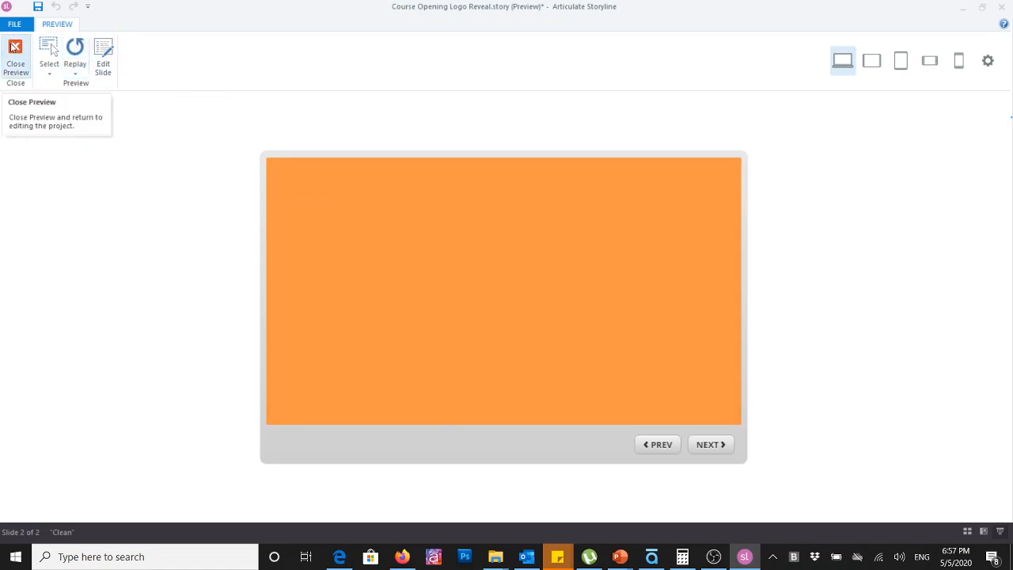
click(14, 48)
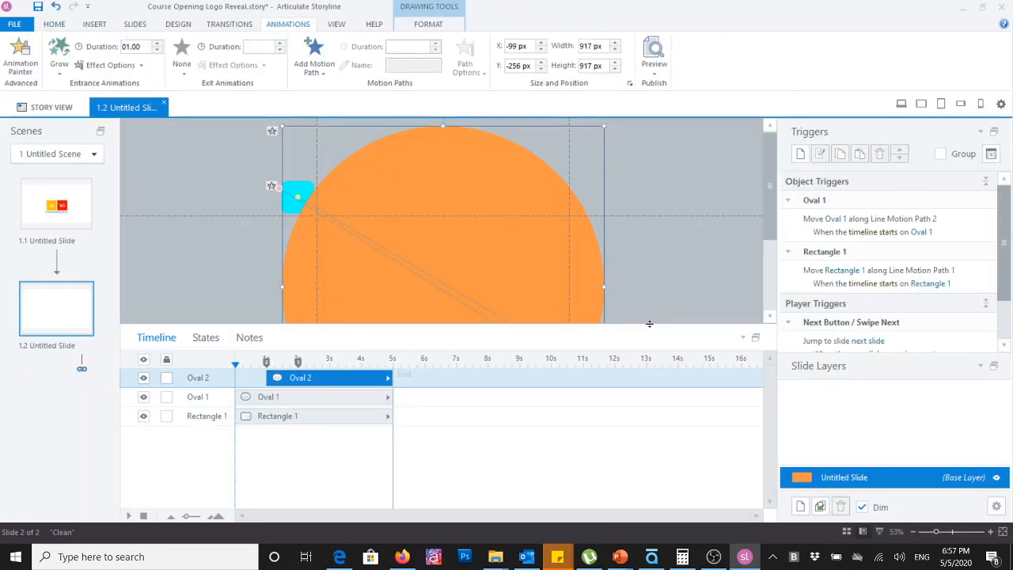
Place the timeline playhead just past the 2 s cue point.
drag(651, 325, 644, 380)
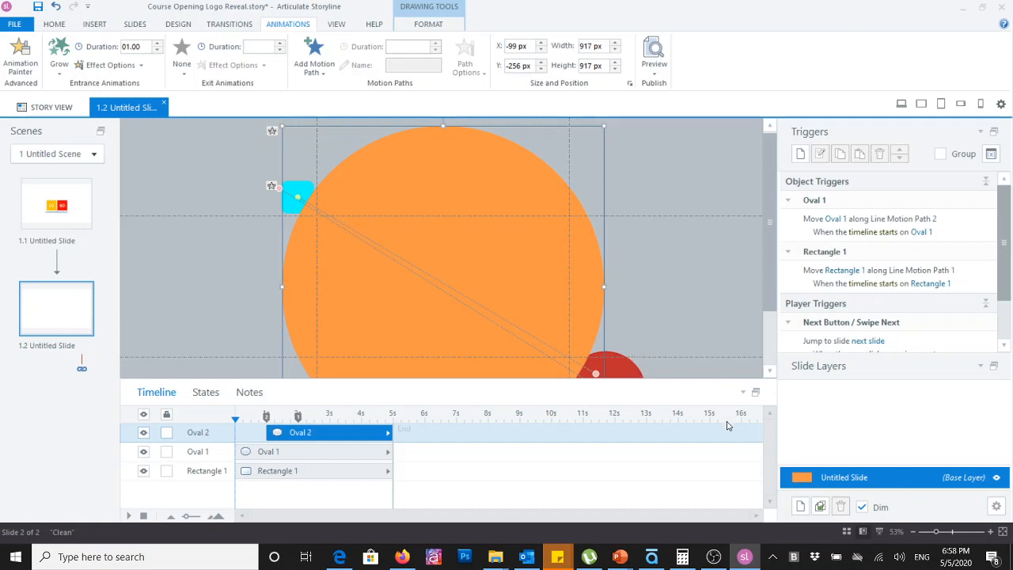
click(706, 304)
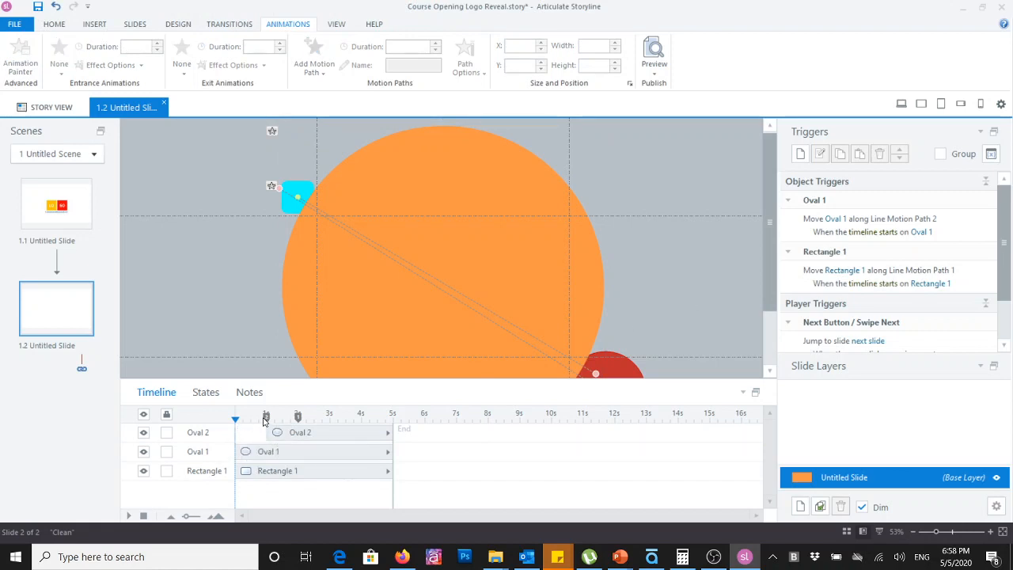
click(288, 435)
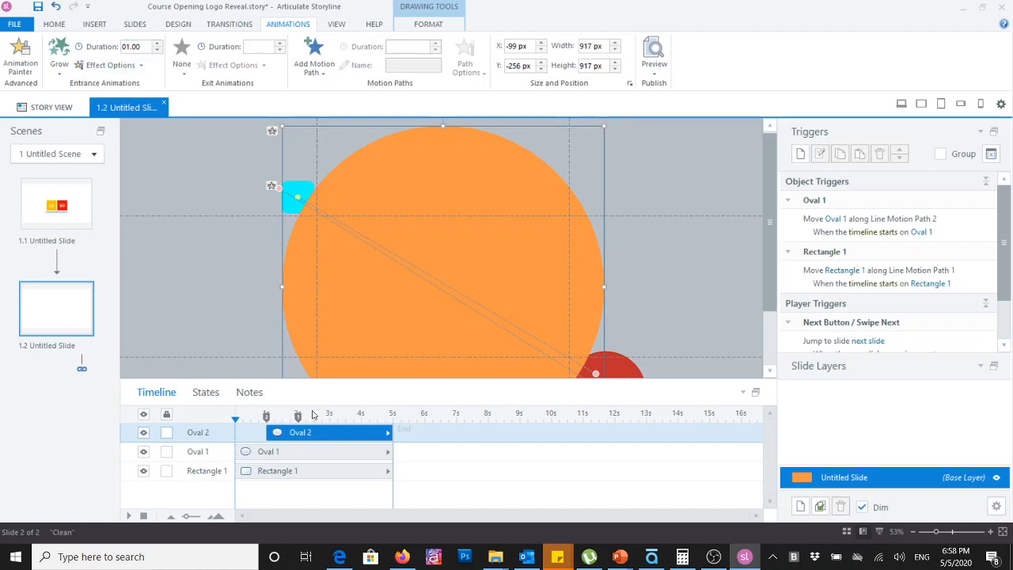
click(298, 412)
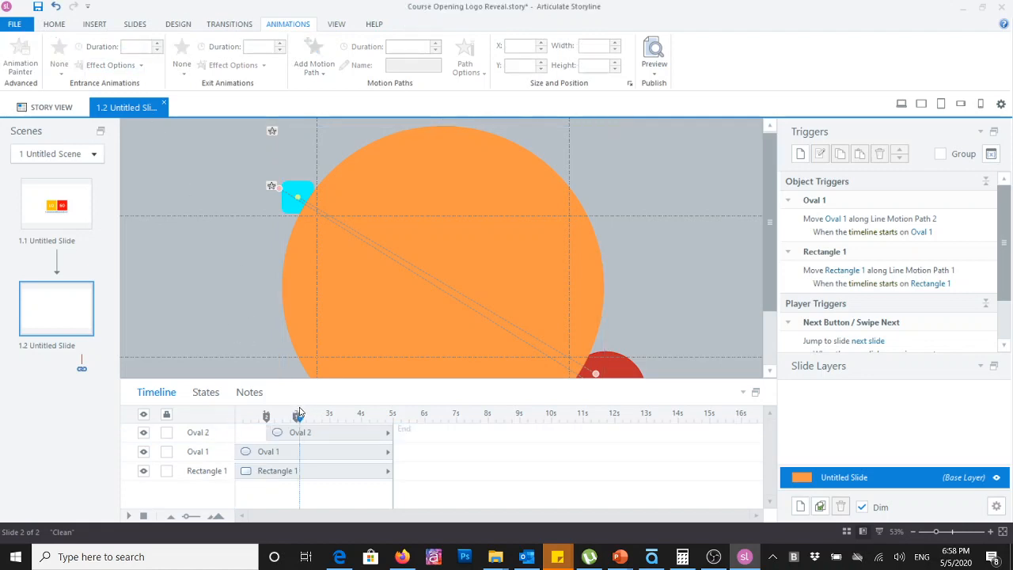
drag(299, 413, 296, 412)
click(305, 413)
Draw a small circle at the middle of the orange circle, duplicate it to the lower left, and shrink the original slightly.
click(93, 24)
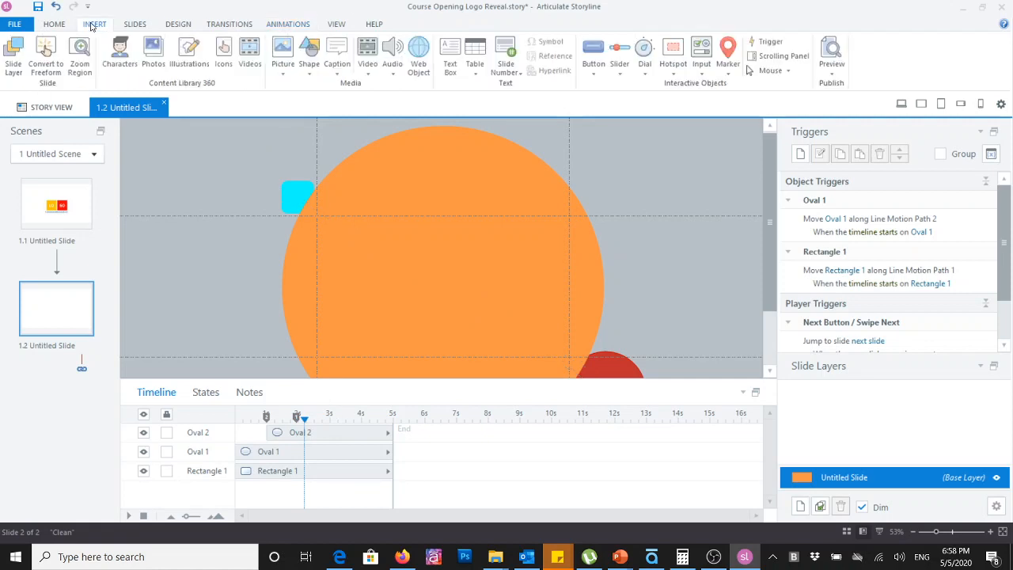
click(309, 73)
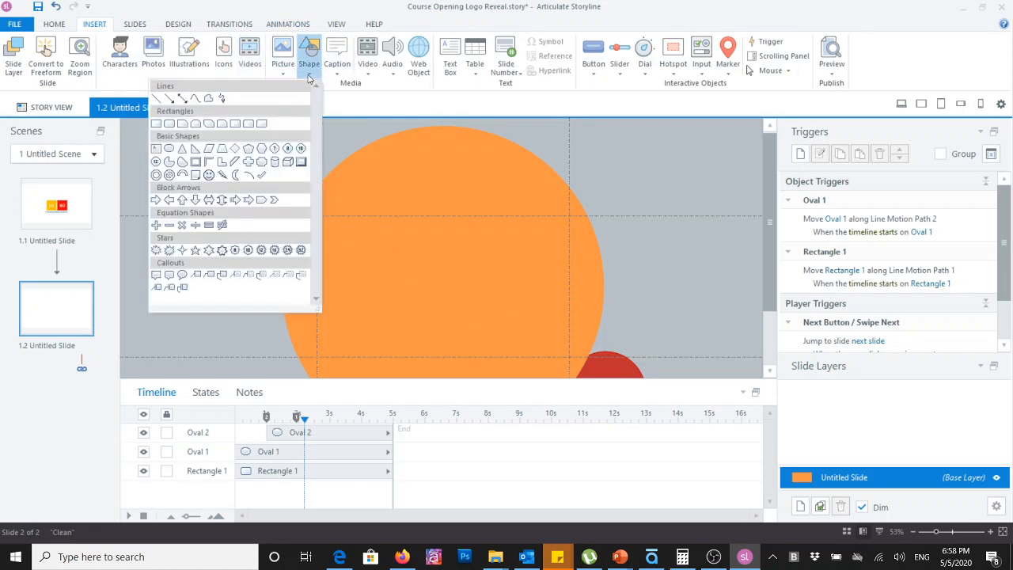
click(168, 149)
drag(422, 273, 393, 296)
key(ctrl+d)
click(459, 308)
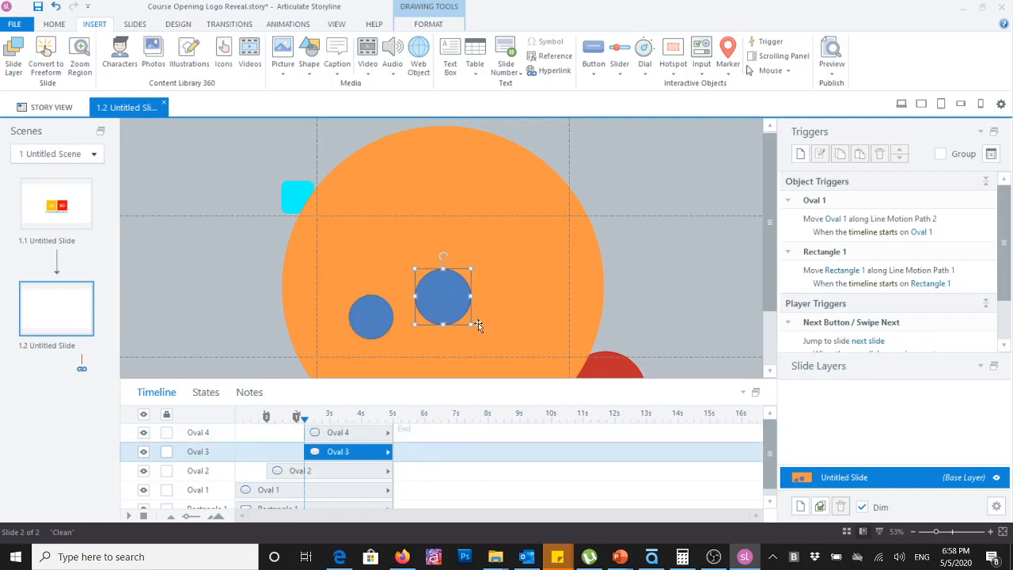
drag(471, 325, 463, 317)
Shrink the lower-left circle and scatter four more duplicates in varied sizes across the slide.
click(390, 307)
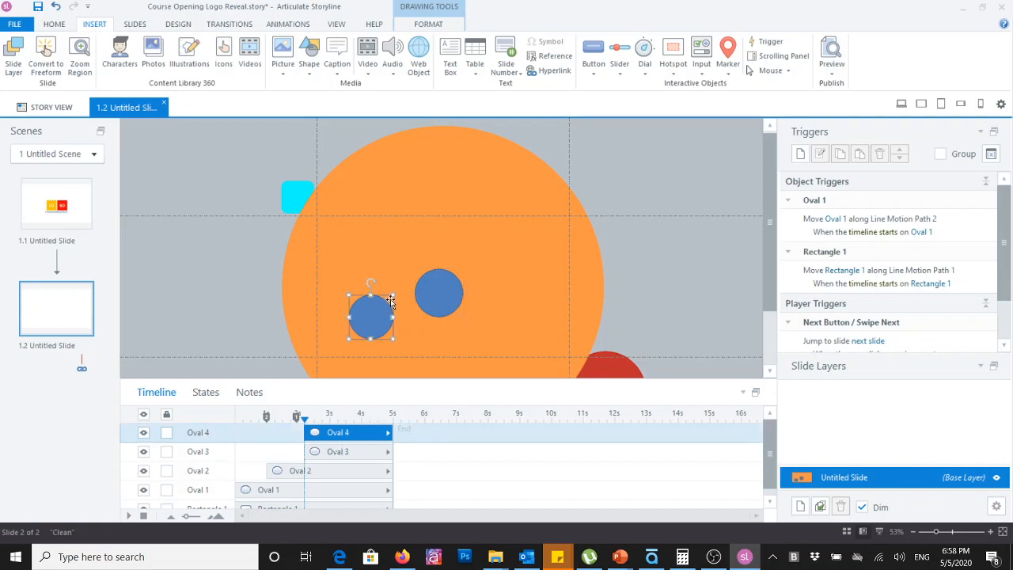
drag(394, 296, 518, 332)
key(ctrl+d)
key(ctrl+d)
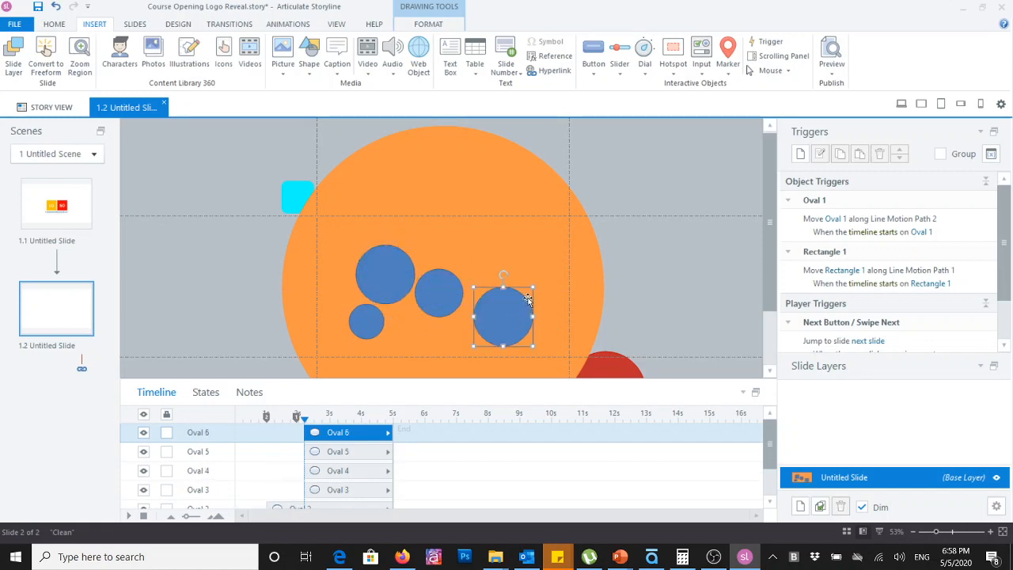
drag(532, 288, 484, 226)
key(ctrl+d)
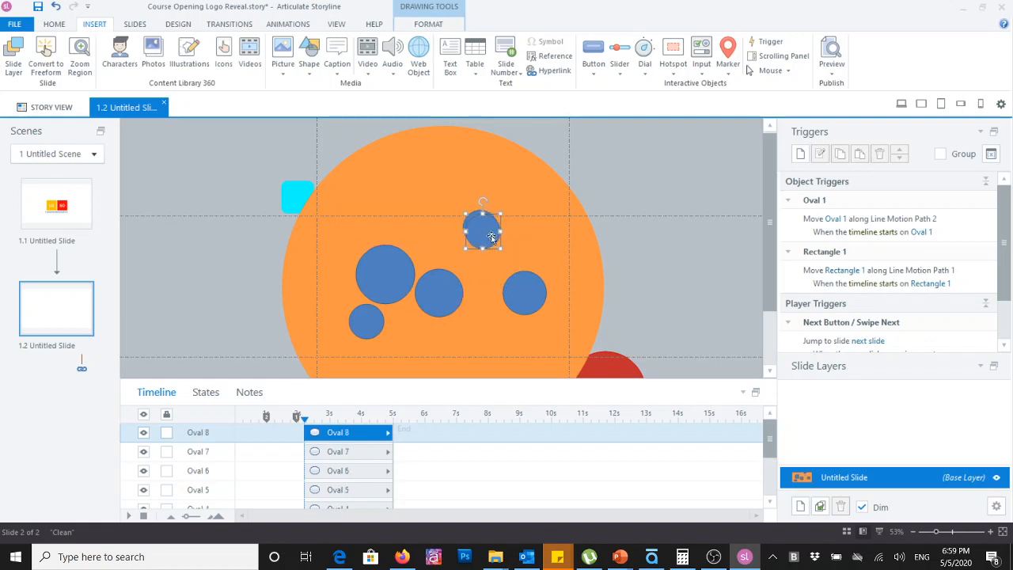
drag(485, 239, 562, 352)
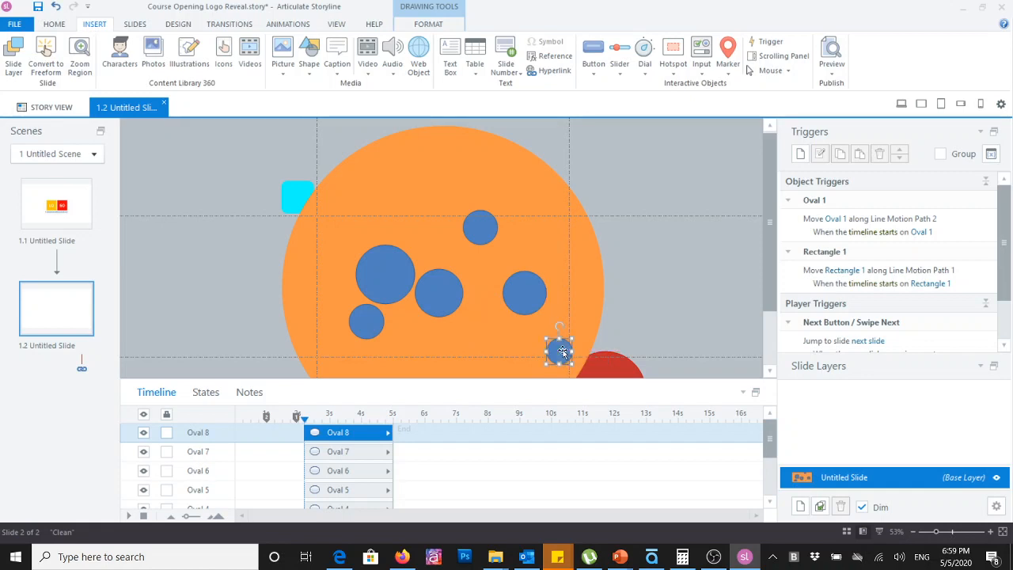
Add three more circle duplicates: a small one at the upper left, a large one below the middle, and a small one under the uppermost circle.
key(ctrl+d)
drag(565, 355, 334, 234)
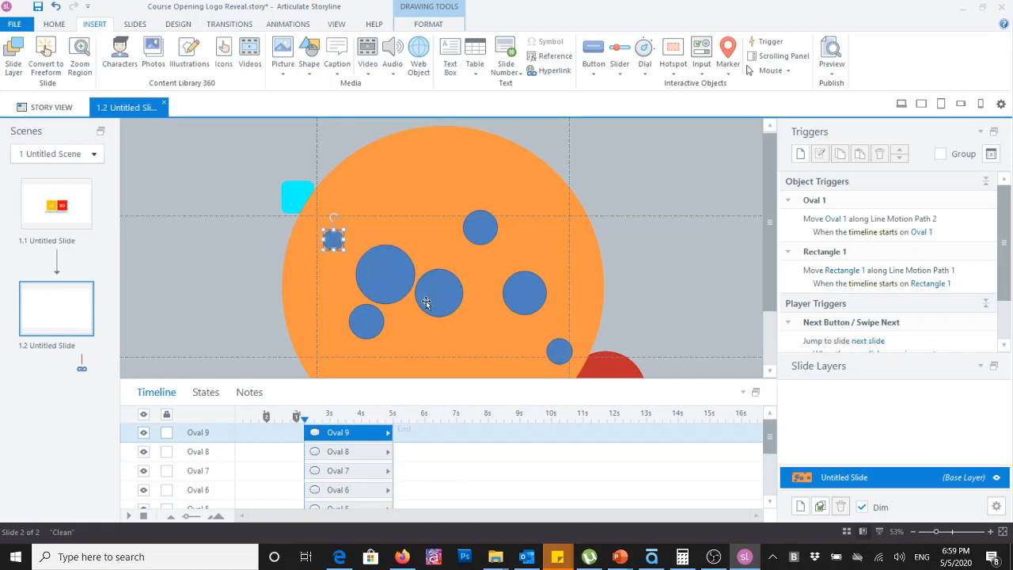
click(514, 295)
drag(514, 295, 490, 264)
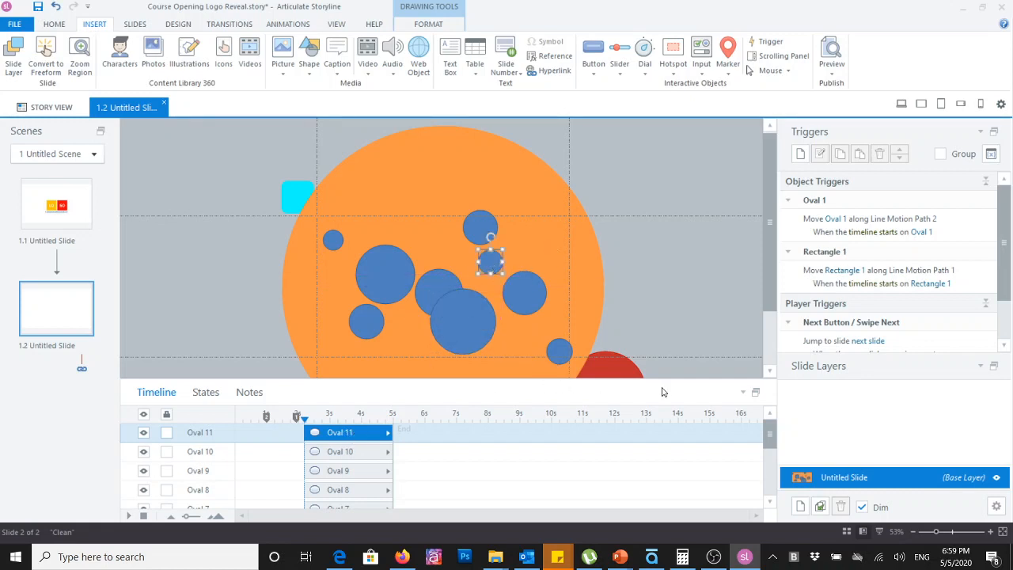
Give all nine small circles, Oval 3 to Oval 11, a white fill and a white outline.
drag(670, 381, 554, 223)
shift+click(353, 428)
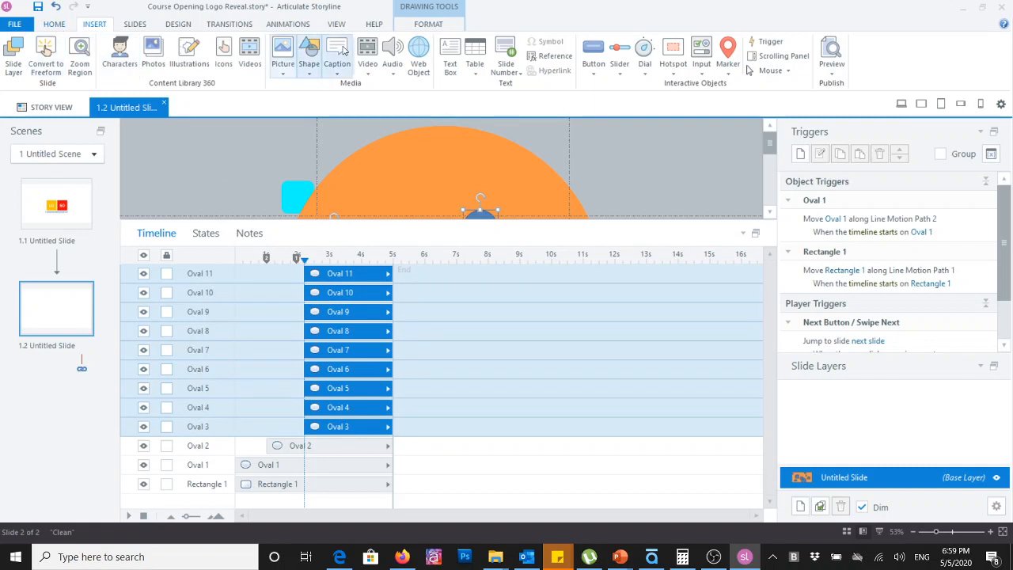
click(418, 26)
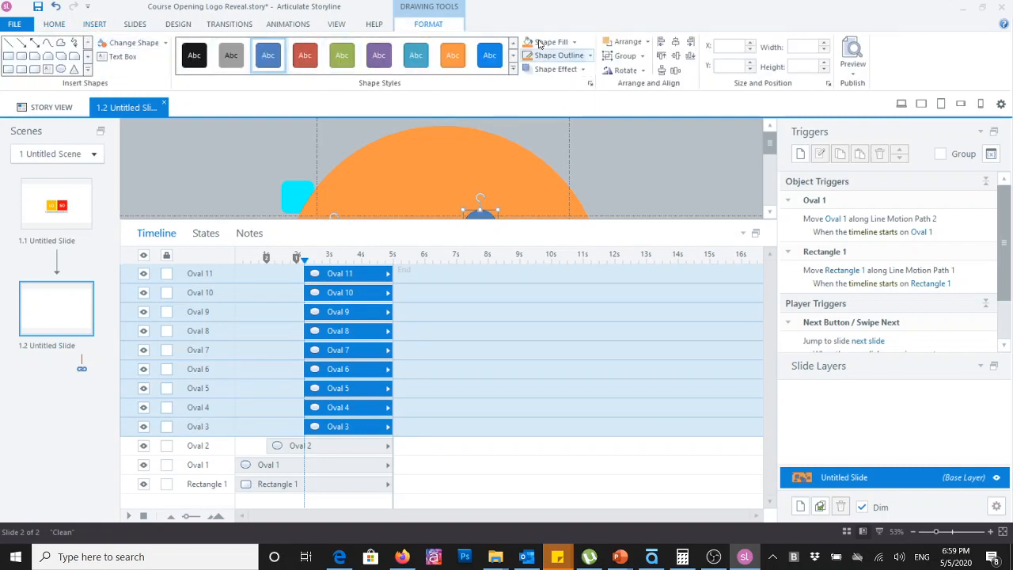
click(576, 45)
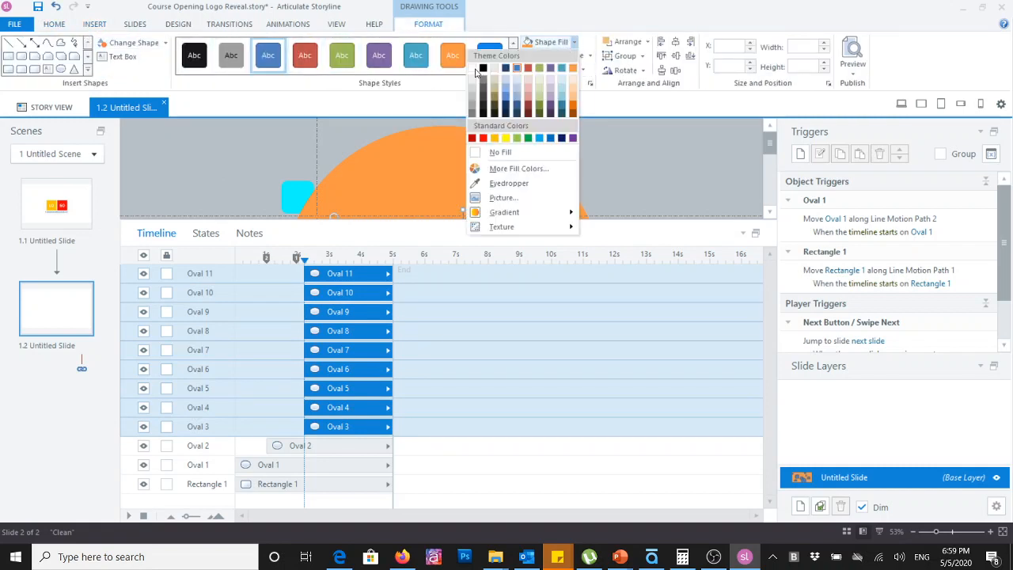
click(576, 41)
click(590, 55)
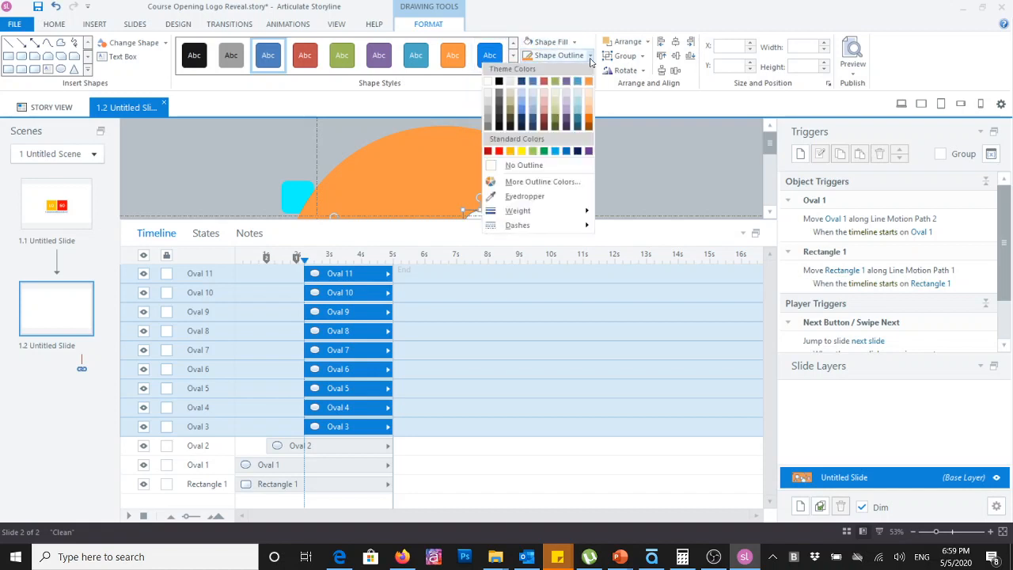
click(489, 80)
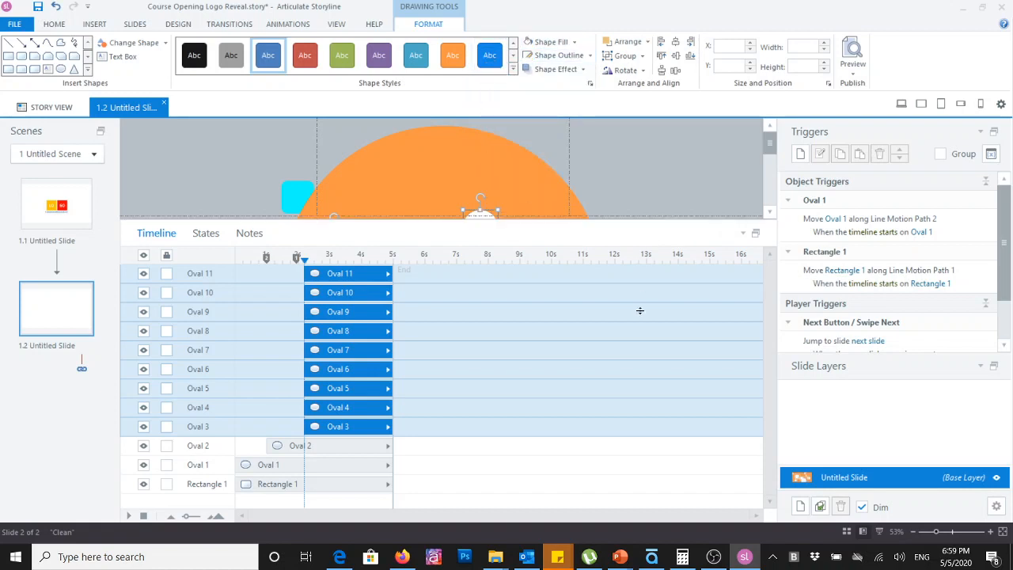
Apply a Grow entrance animation to all nine white circles.
drag(639, 311, 639, 338)
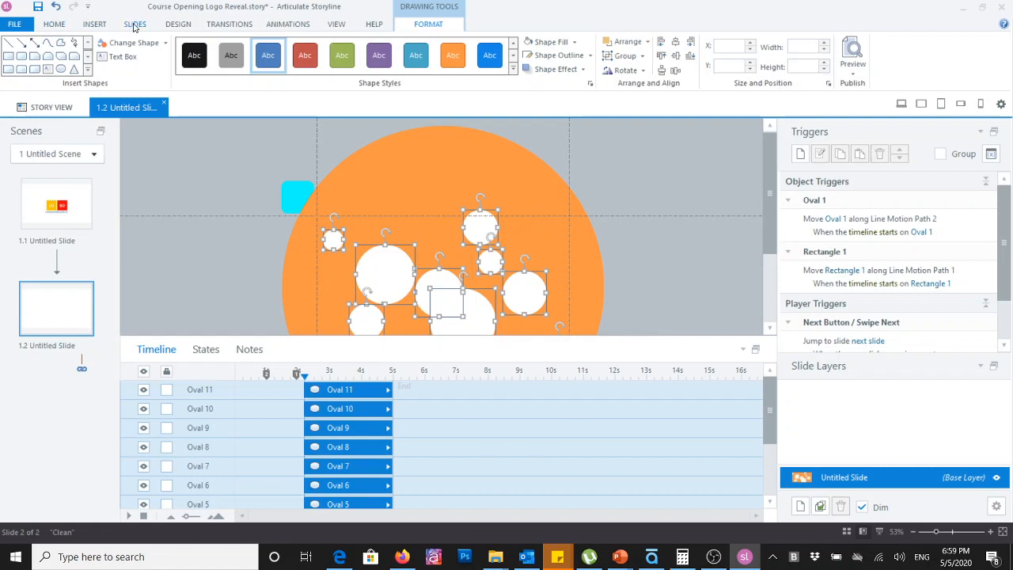
click(284, 26)
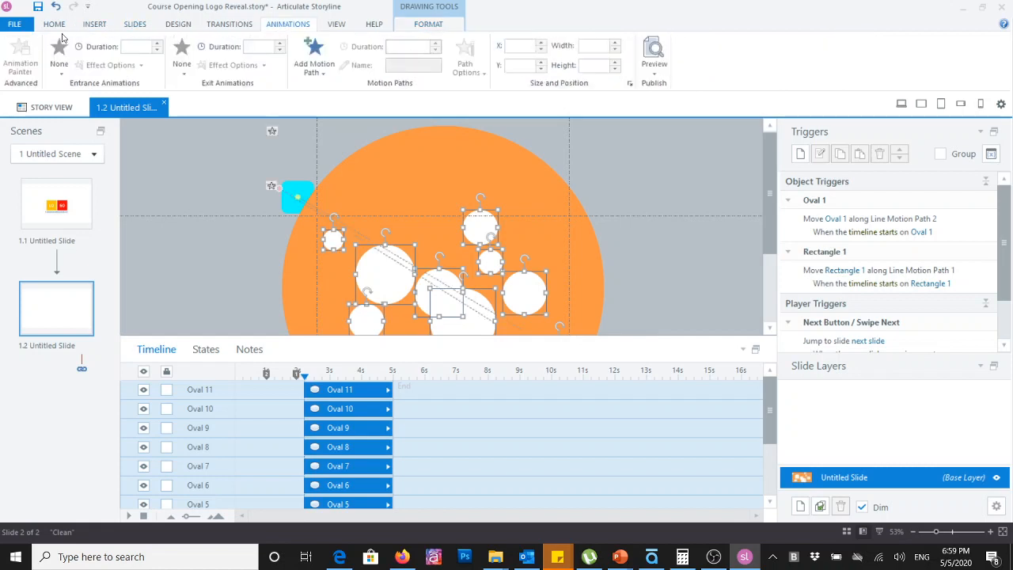
click(57, 71)
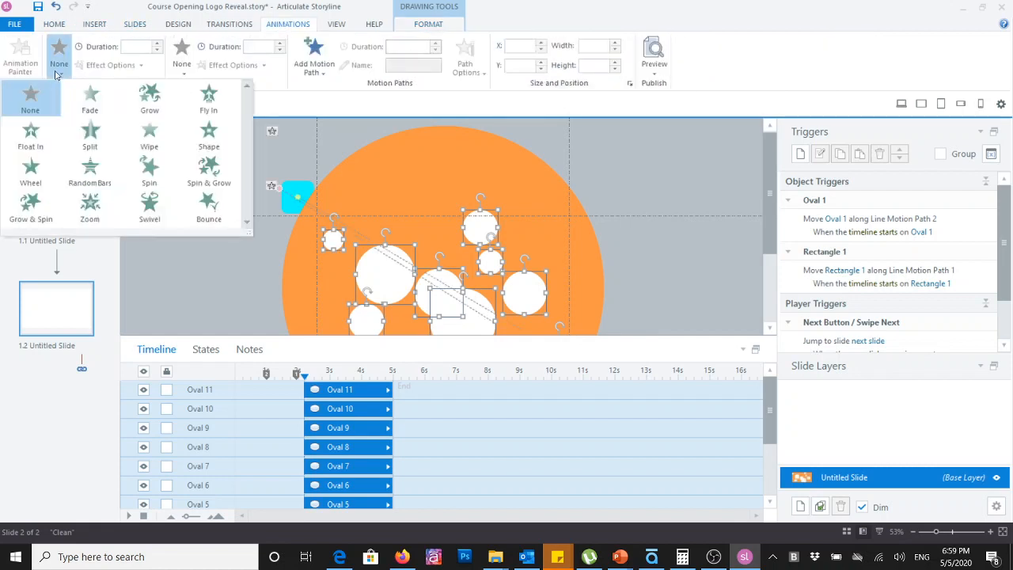
click(149, 94)
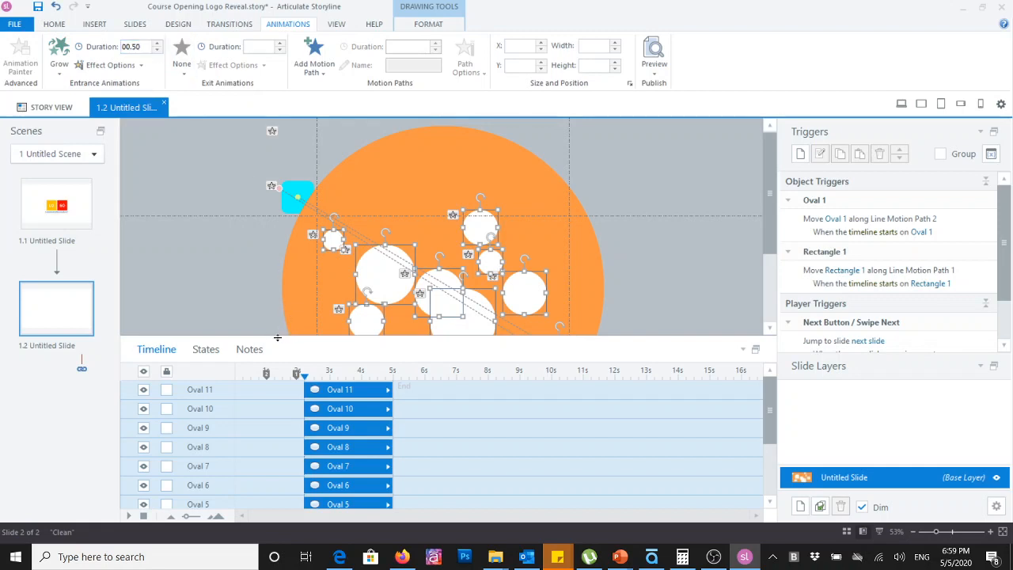
Stagger the timeline starts of Ovals 4, 5, 6 and 7 at about 2.5, 2.75, 2.5 and 3 s.
drag(277, 338, 277, 255)
click(283, 480)
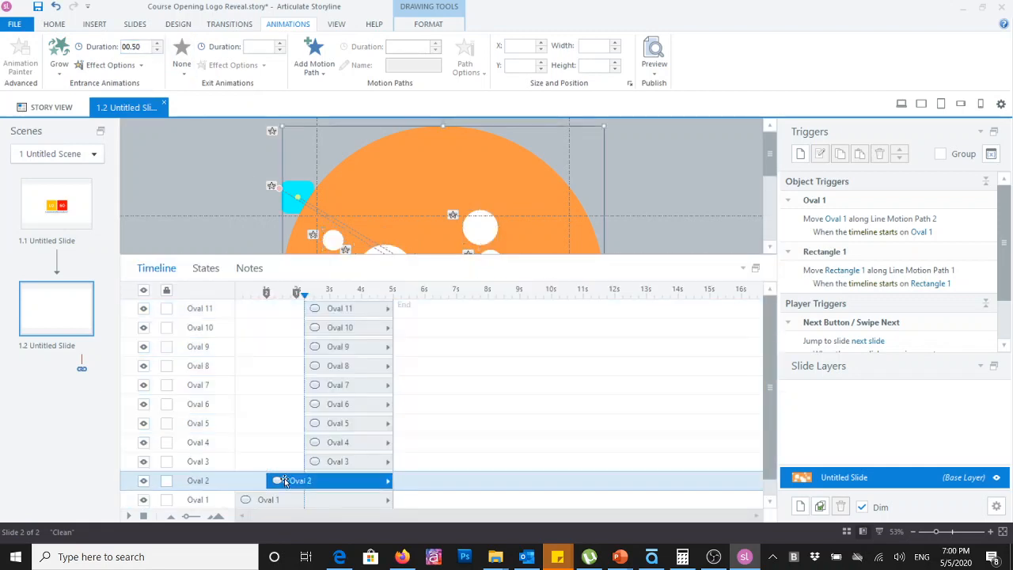
drag(307, 441, 330, 388)
click(313, 426)
click(306, 404)
click(312, 385)
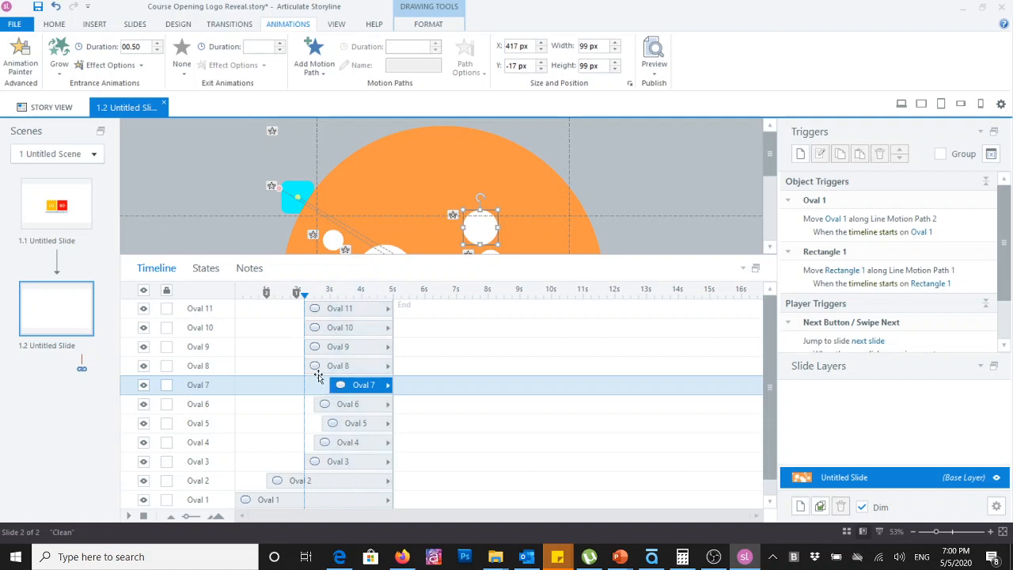
Stagger the timeline starts of Ovals 8, 9, 10 and 11 at about 2.75, 2.5, 3 and 3.25 s.
click(313, 366)
drag(307, 364, 321, 365)
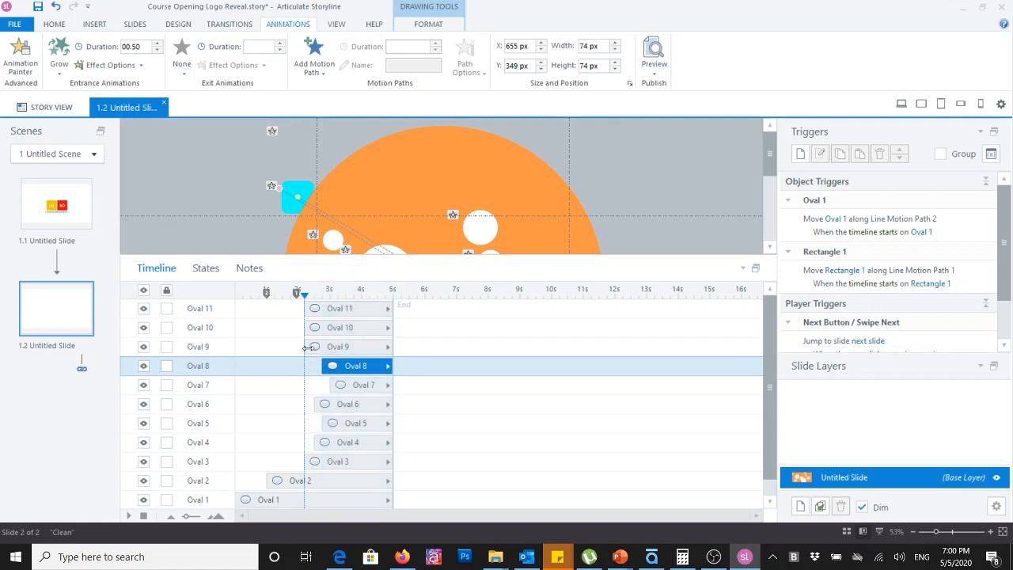
click(309, 347)
drag(309, 346, 334, 310)
click(309, 327)
click(305, 308)
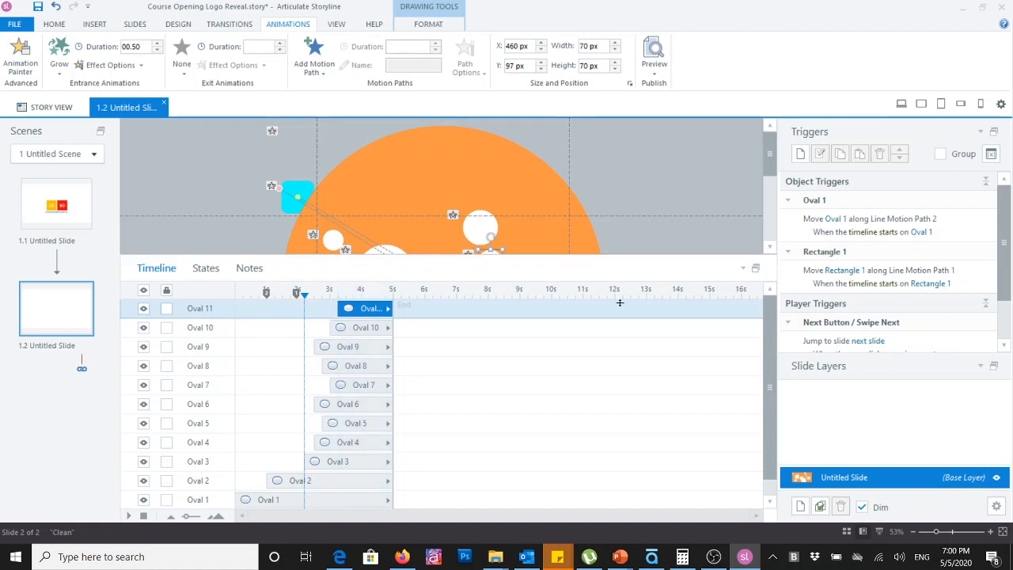
Preview the current slide to check the staggered circle animations, and return to editing.
drag(619, 302, 617, 426)
click(654, 70)
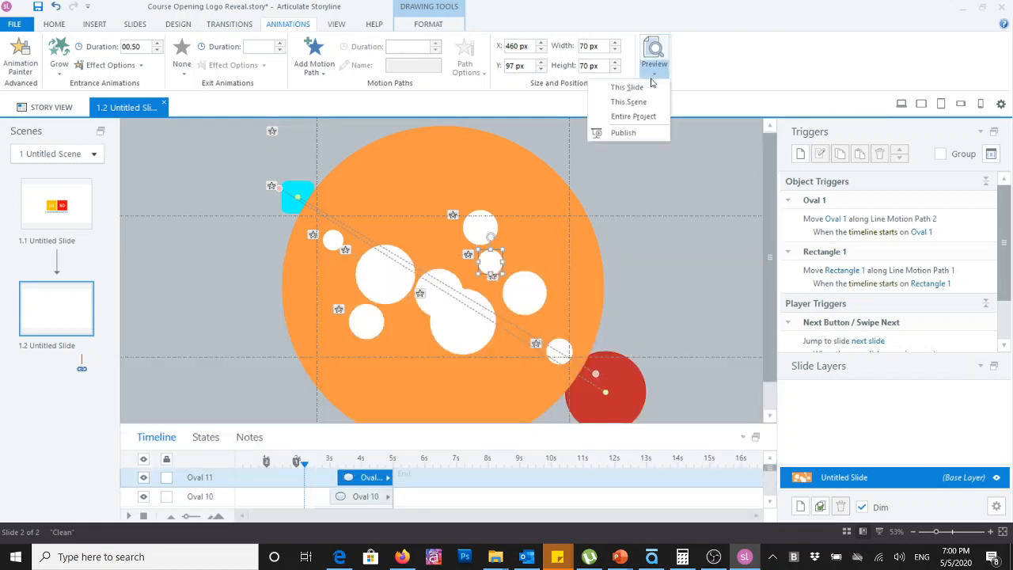
click(634, 87)
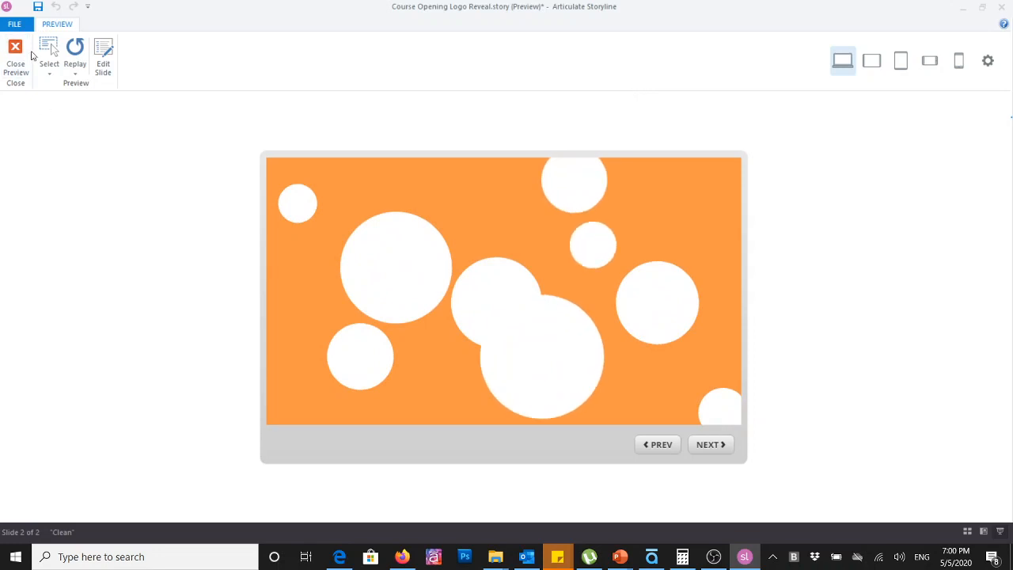
click(24, 57)
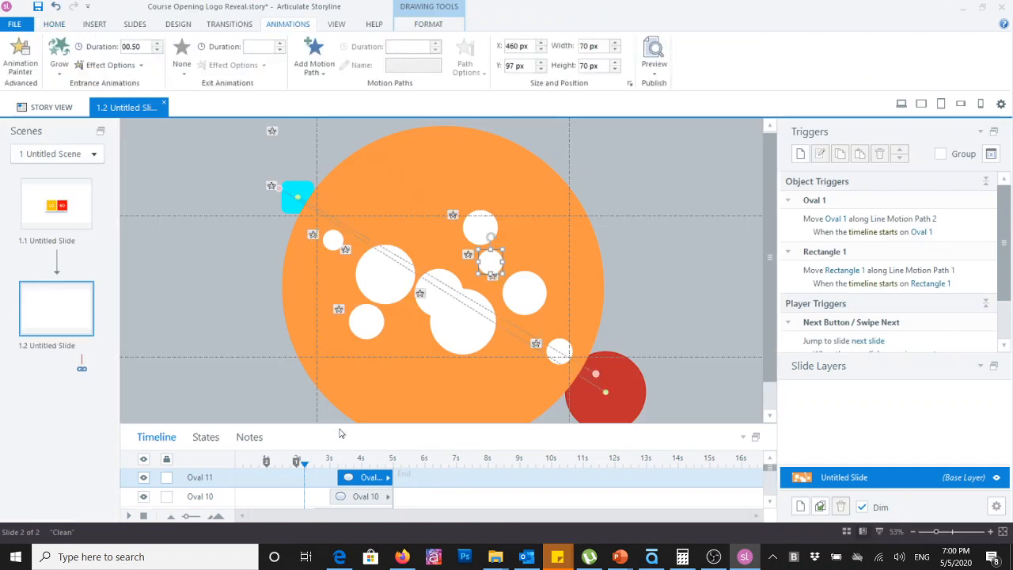
Set the Grow entrance duration of Ovals 3 to 11 to 0.75 s.
drag(340, 425, 356, 308)
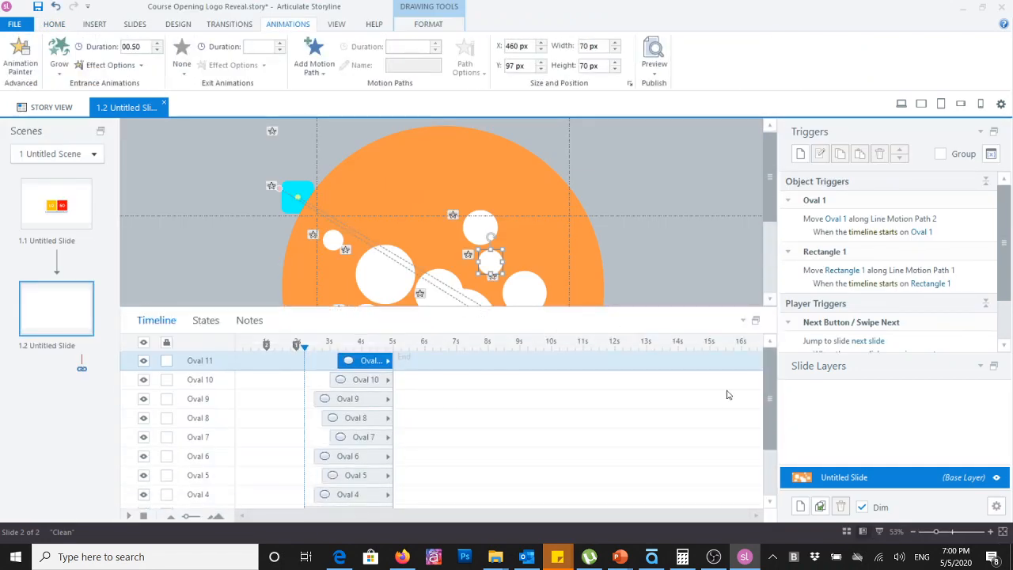
drag(769, 392, 769, 421)
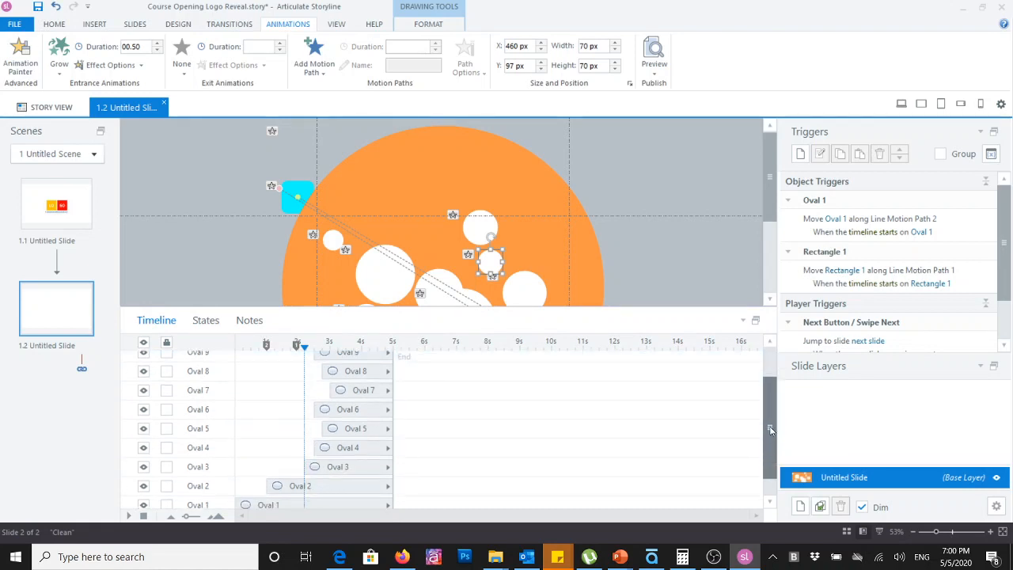
shift+click(336, 467)
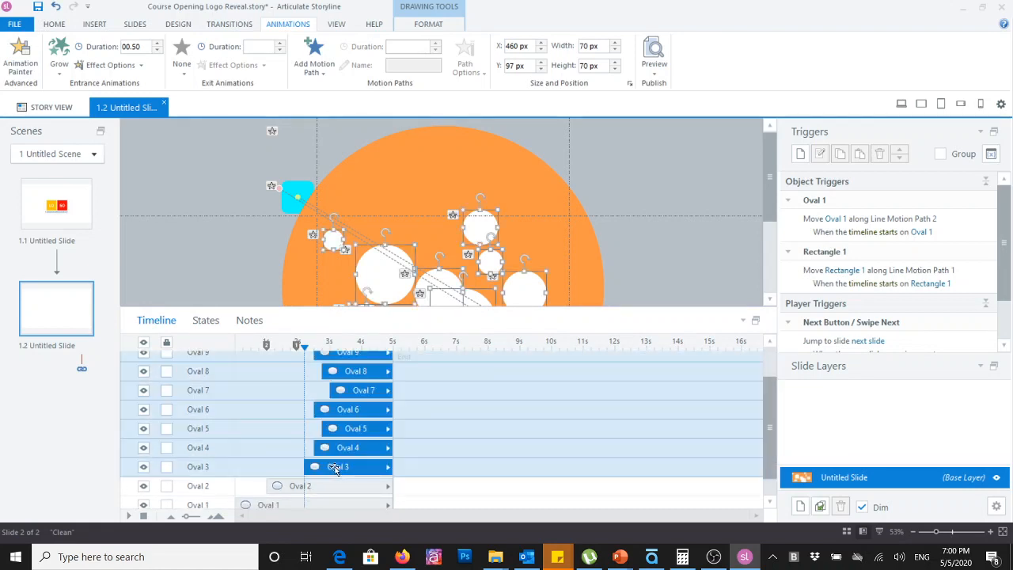
click(158, 43)
Preview the slide to check the pace of the slower circle growth, and close the preview.
click(654, 68)
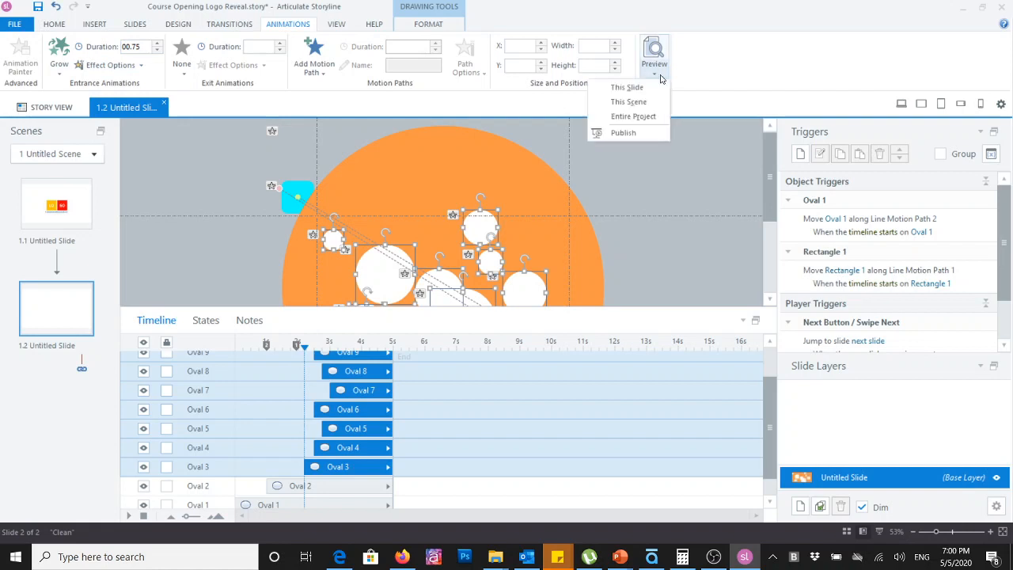
click(606, 89)
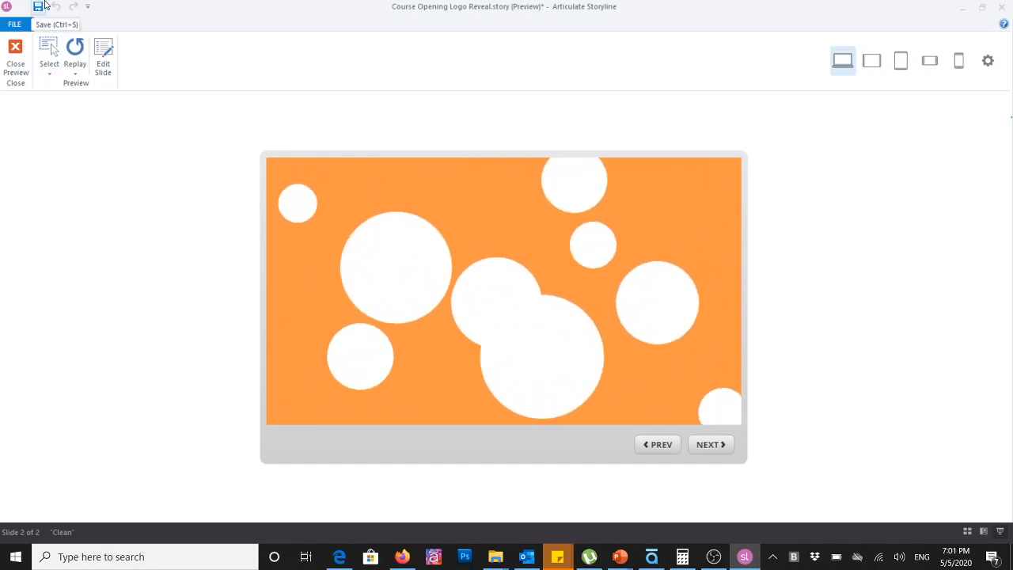
click(15, 57)
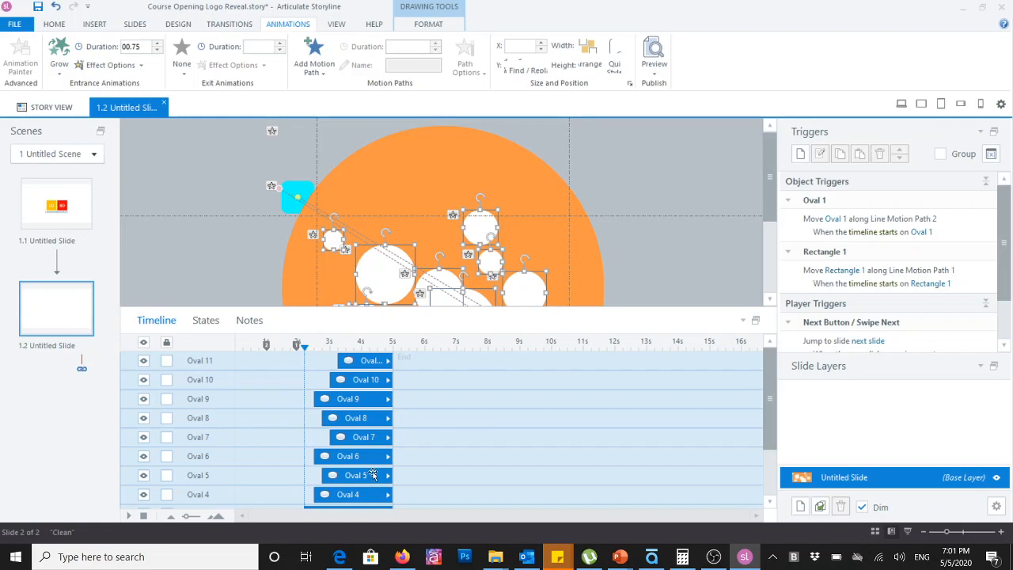
Delay the timeline starts of Ovals 4, 6 and 9 to about 2.75 s.
scroll(618, 475, down, 3)
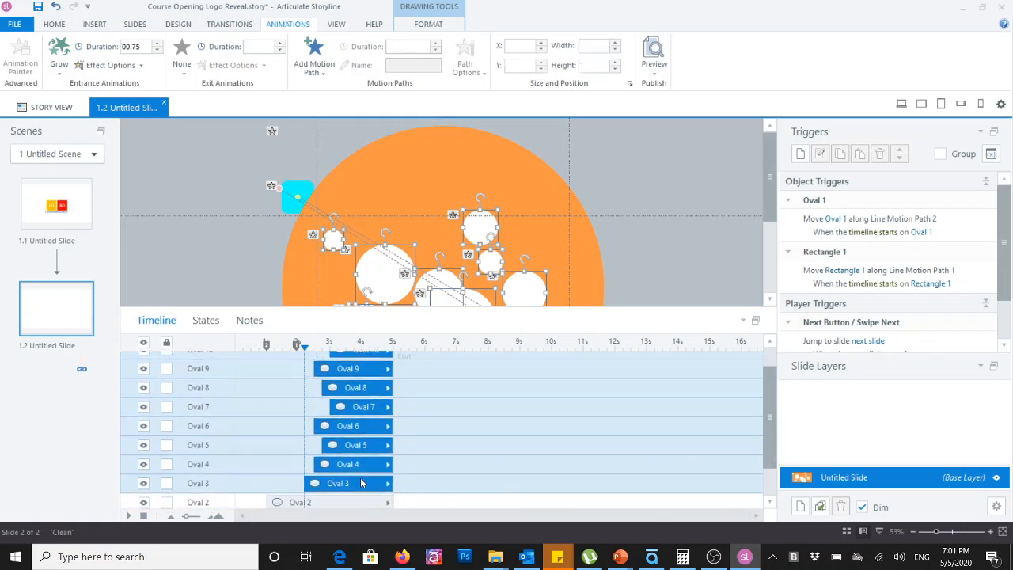
click(279, 467)
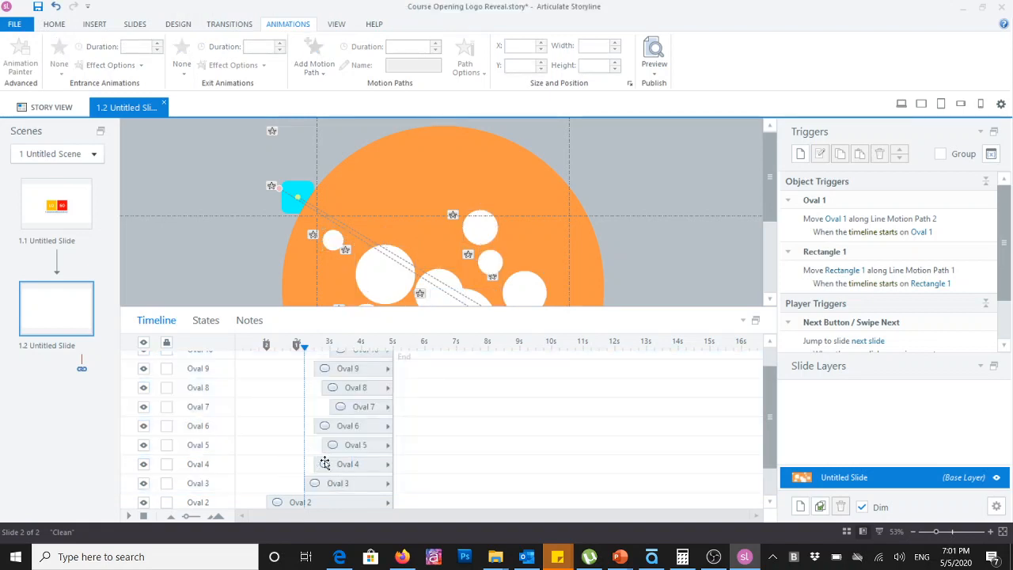
click(325, 463)
click(328, 369)
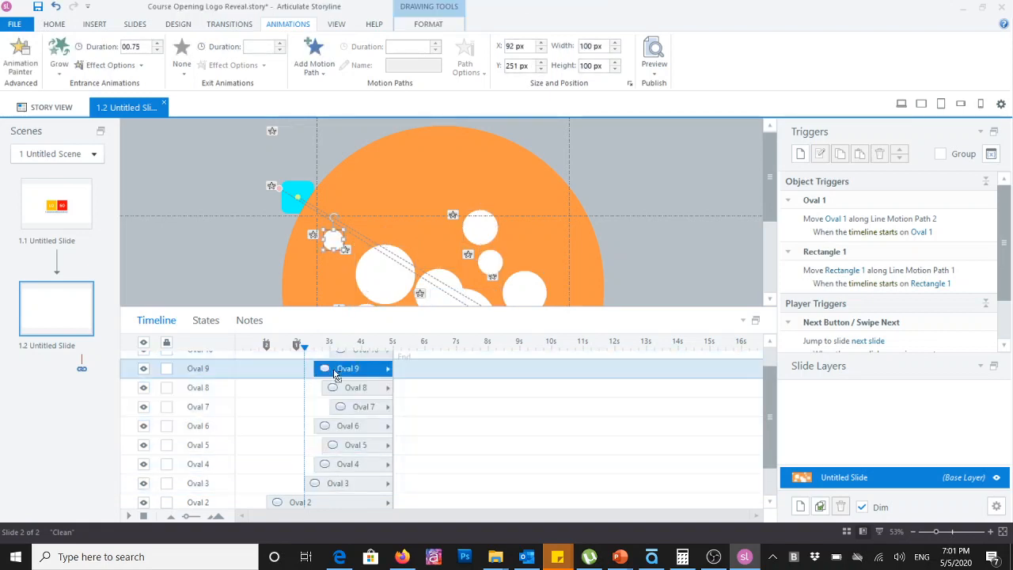
ctrl+click(333, 428)
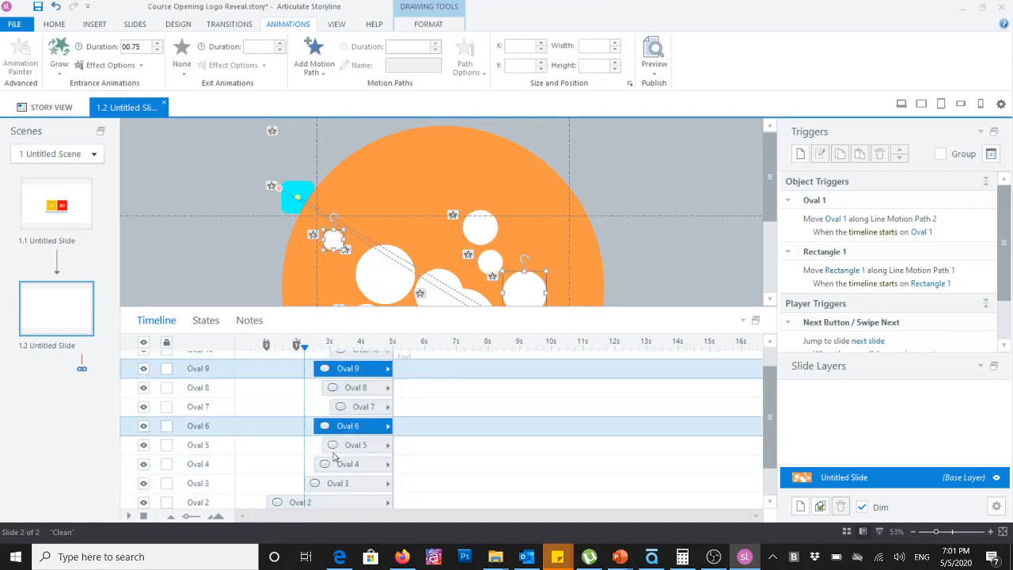
ctrl+click(328, 465)
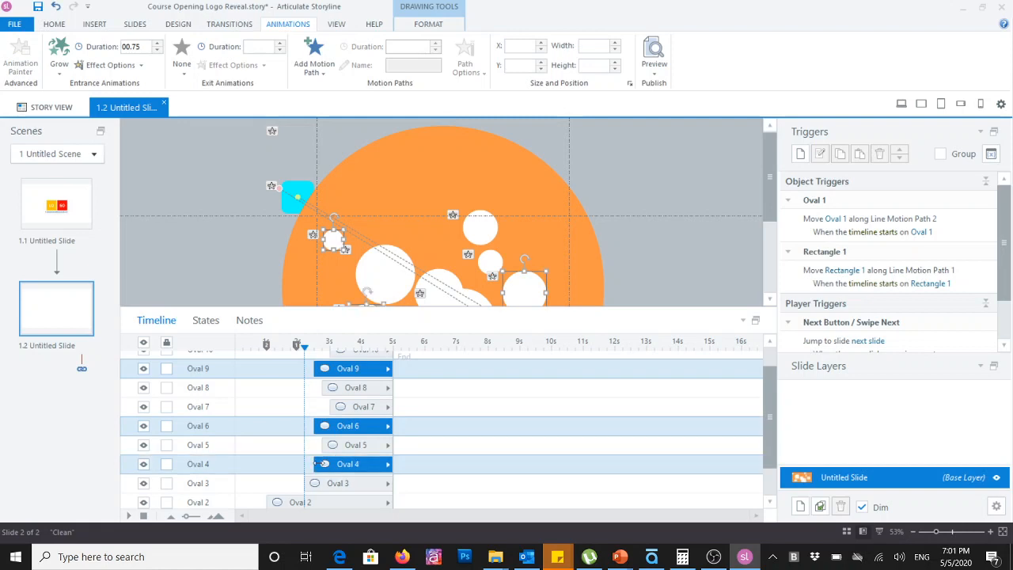
Delay the timeline starts of Ovals 5 and 6 to about 3.25 s.
click(339, 447)
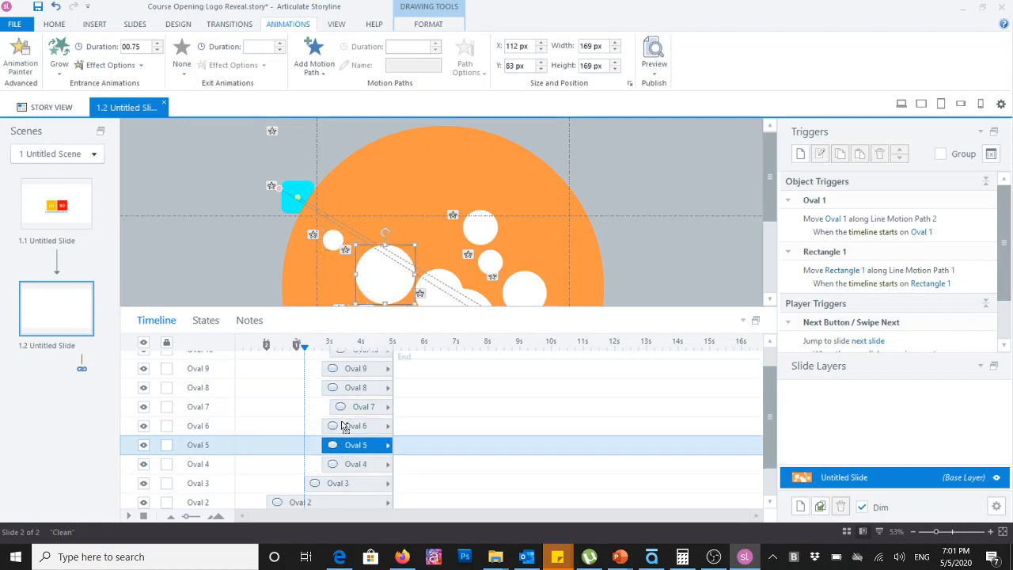
ctrl+click(342, 427)
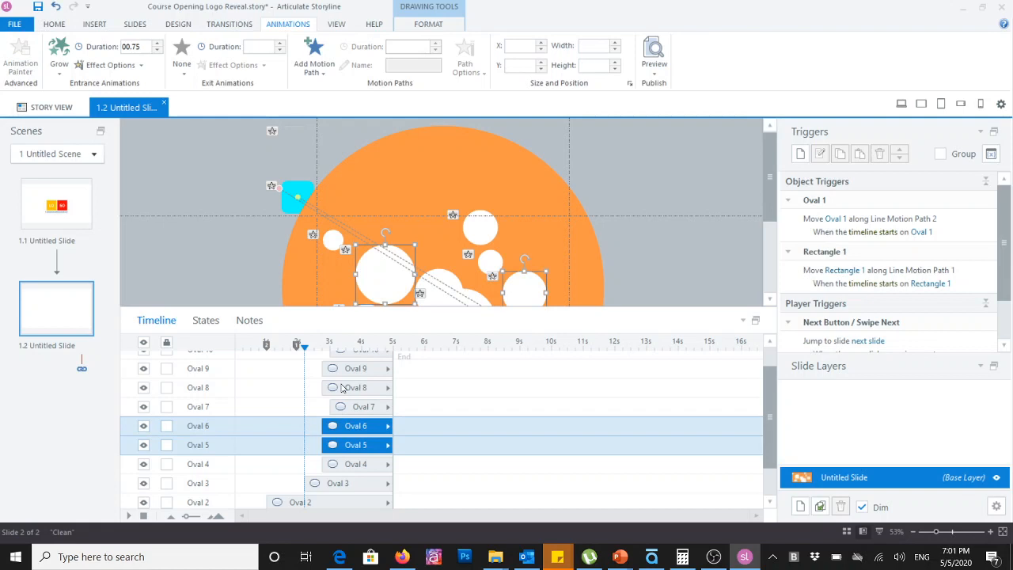
drag(323, 427, 334, 428)
Delay the timeline starts of Ovals 7 and 10 to about 3.5 s.
click(338, 407)
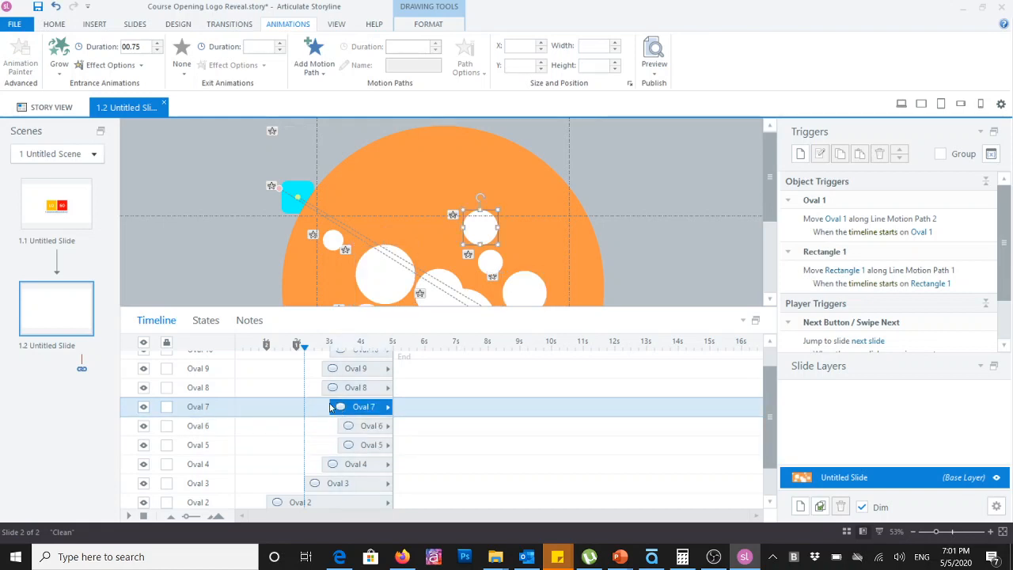
scroll(347, 401, up, 1)
scroll(346, 401, up, 1)
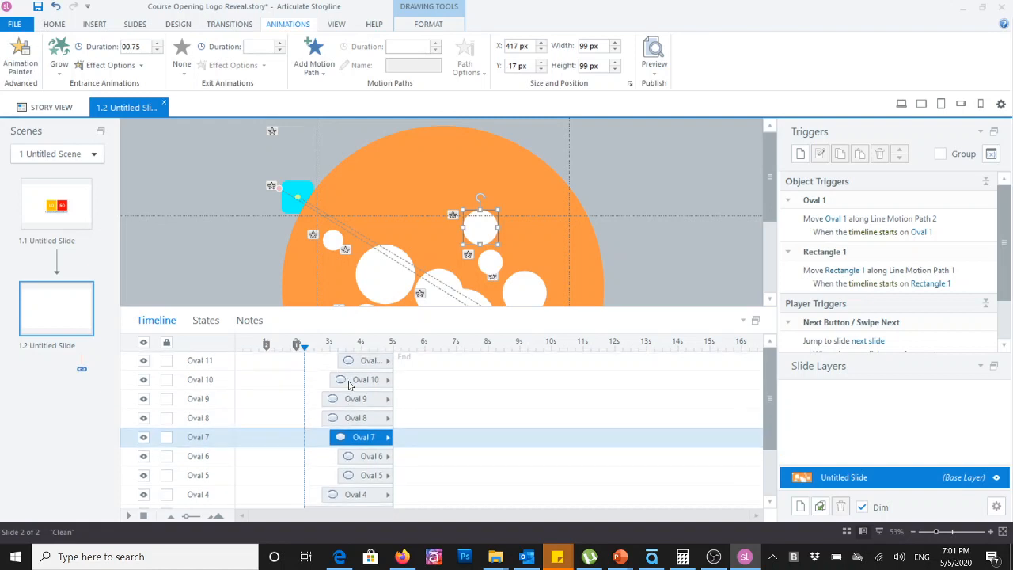
ctrl+click(340, 379)
drag(326, 379, 345, 383)
Preview the slide to check the revised circle timing, and close the preview.
click(654, 69)
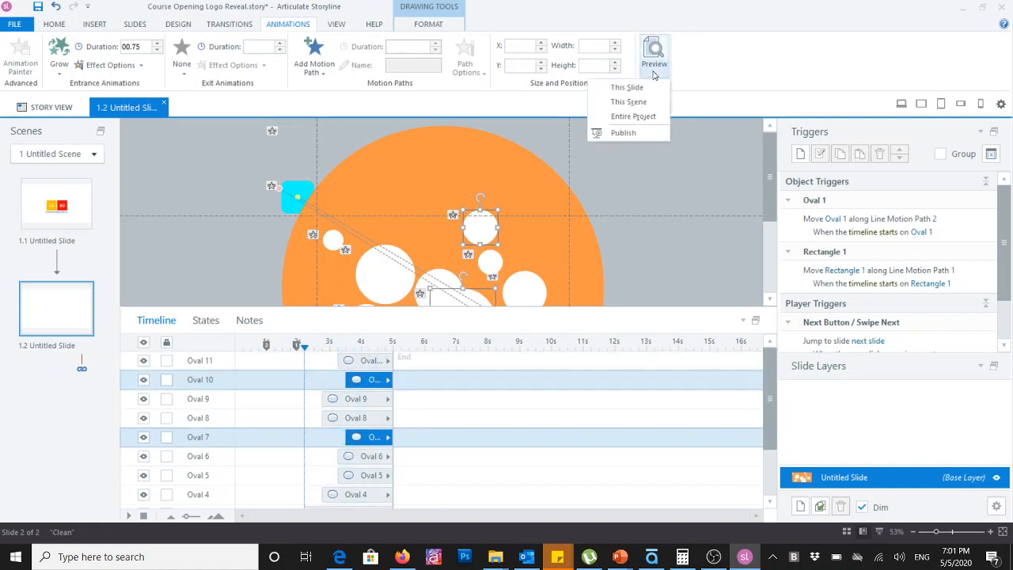
click(625, 87)
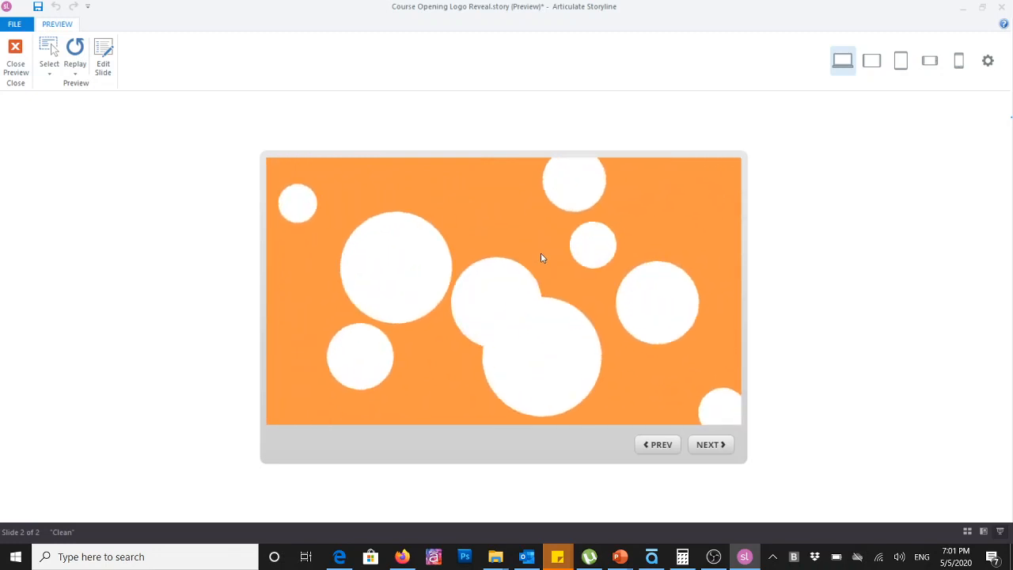
click(19, 59)
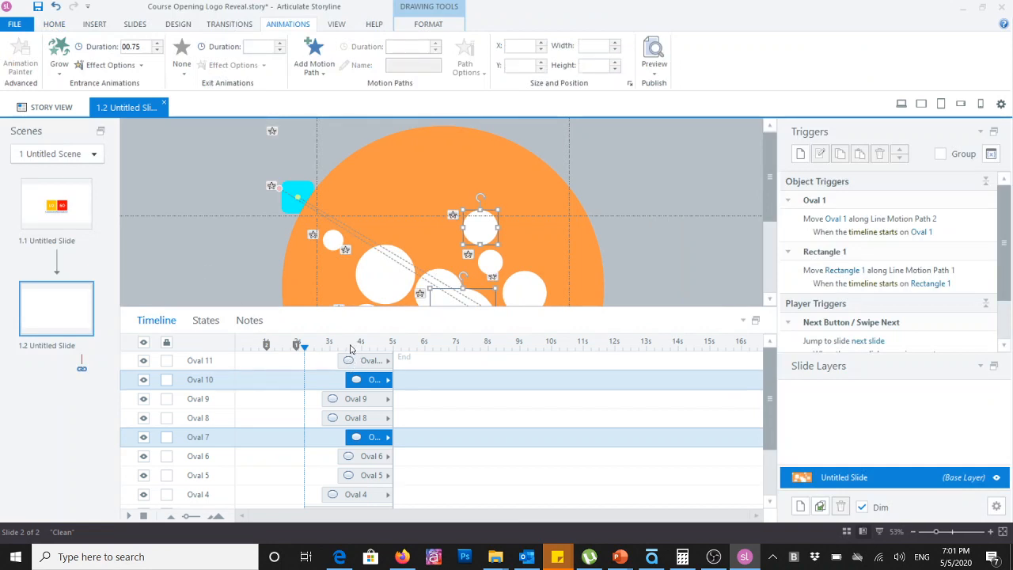
Place the playhead at about 4.25 s and duplicate the large orange circle.
click(346, 343)
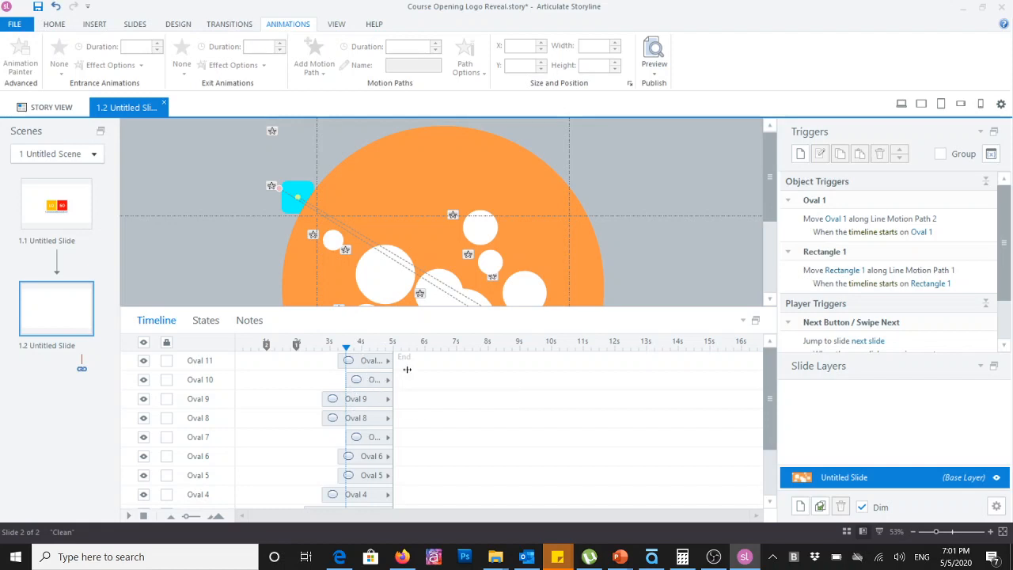
click(370, 342)
click(574, 238)
key(ctrl+d)
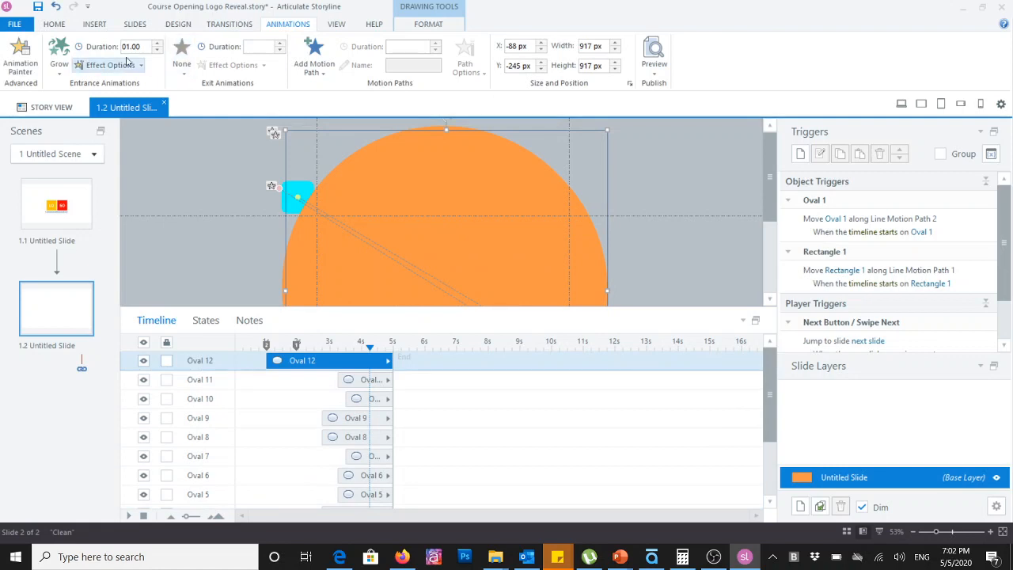
Fill the duplicated large circle white and move its timeline start to about 4.25 s.
click(431, 25)
click(528, 42)
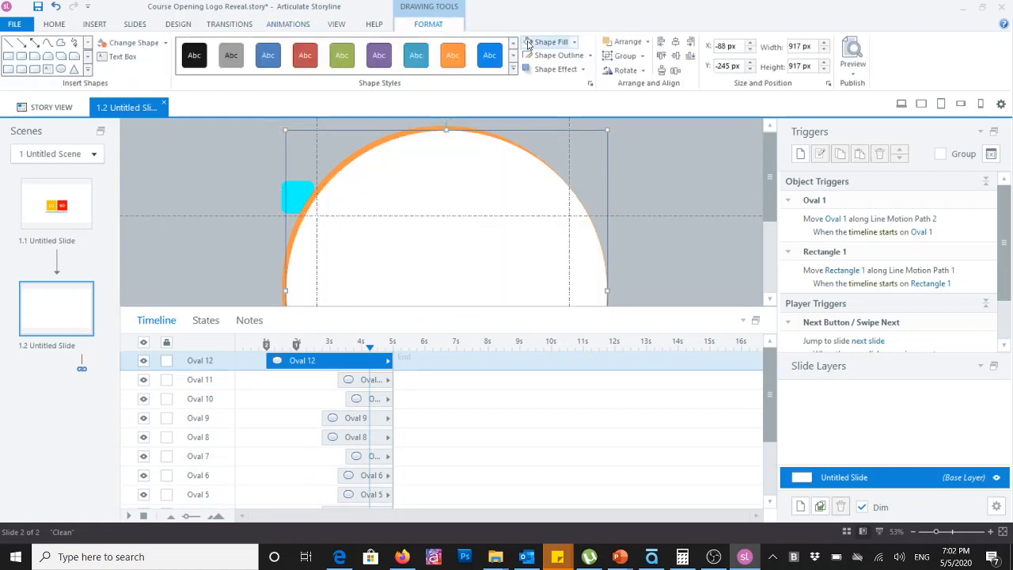
drag(266, 362, 366, 361)
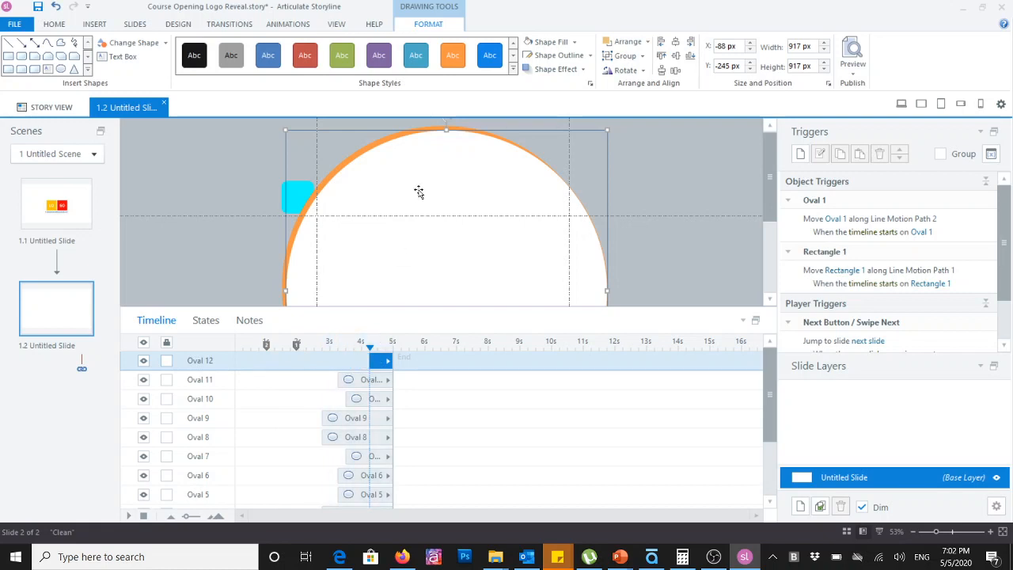
Align the large white circle over the orange one at X -100, Y -256 px and give it a white outline.
drag(445, 190, 444, 186)
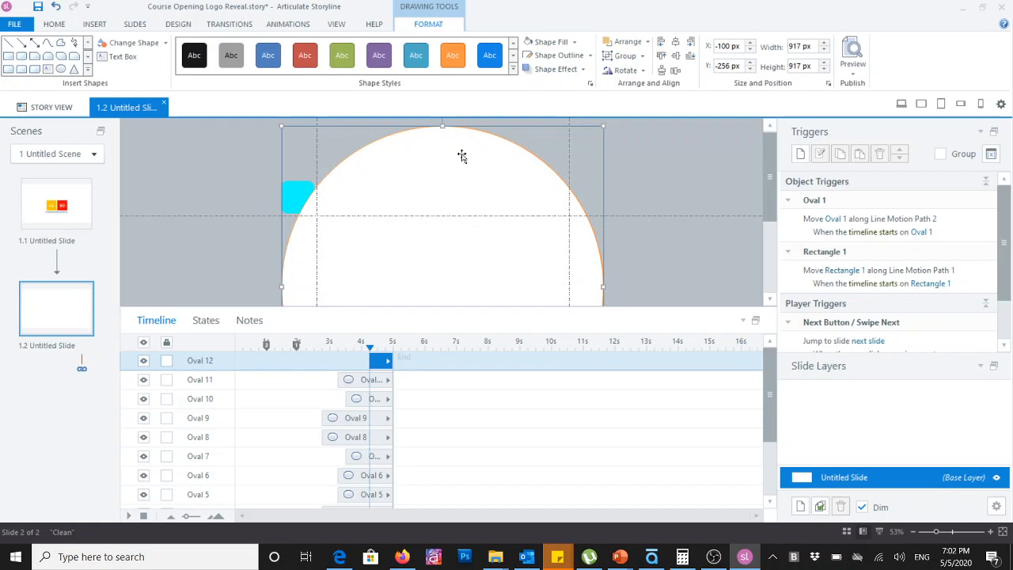
click(590, 56)
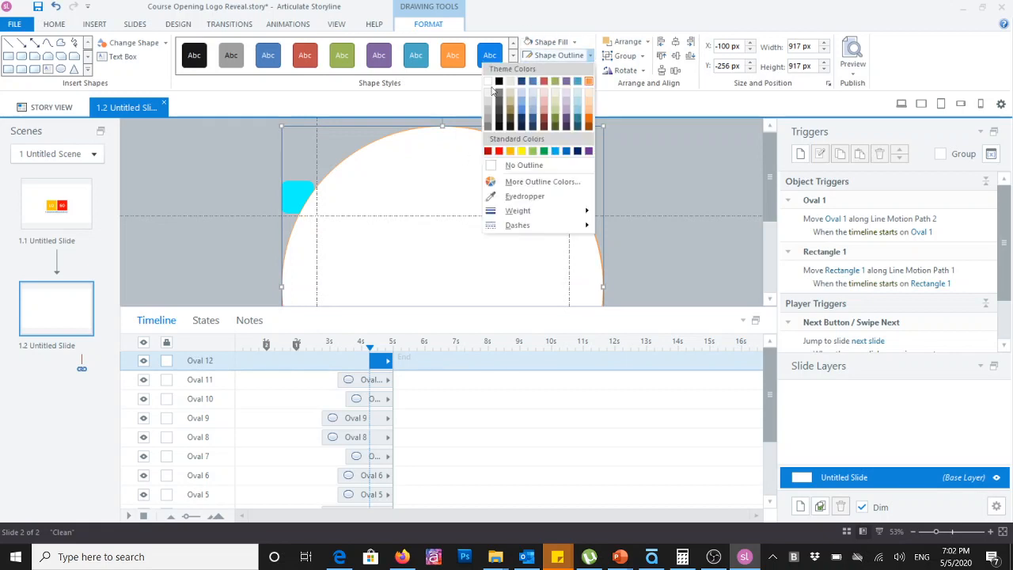
click(489, 84)
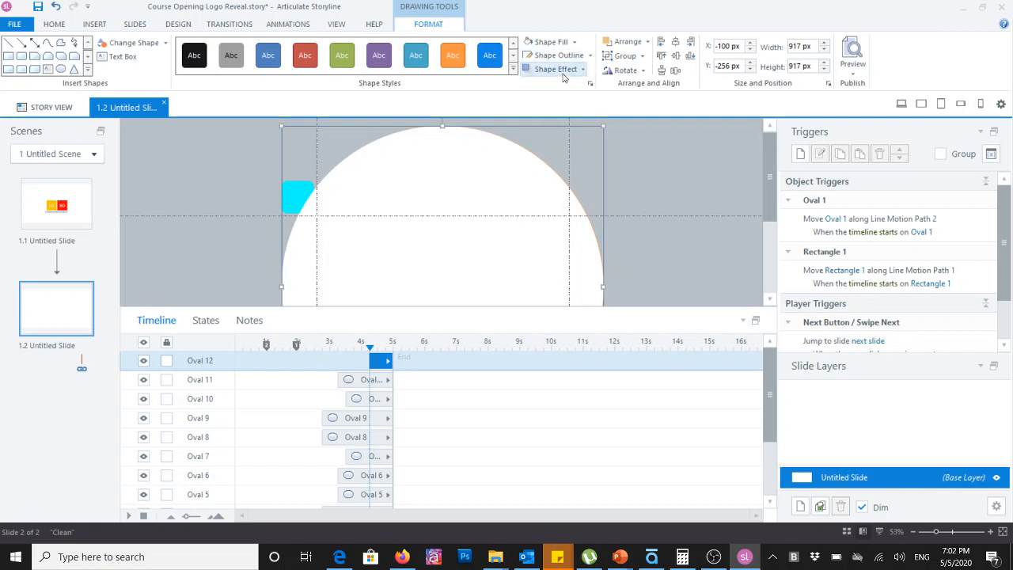
Preview the slide to check the large white circle growing over everything, and close the preview.
click(852, 73)
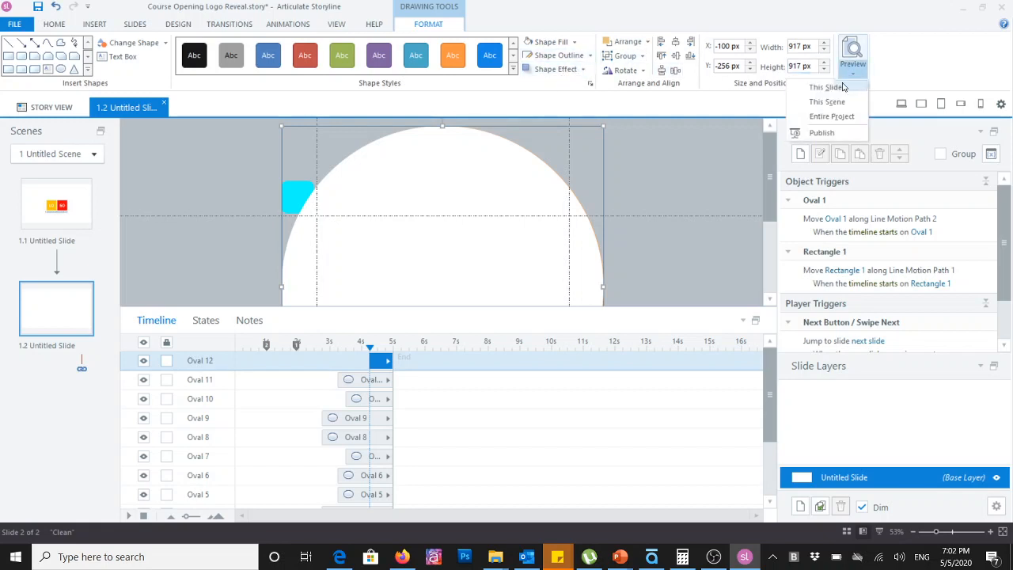
click(840, 87)
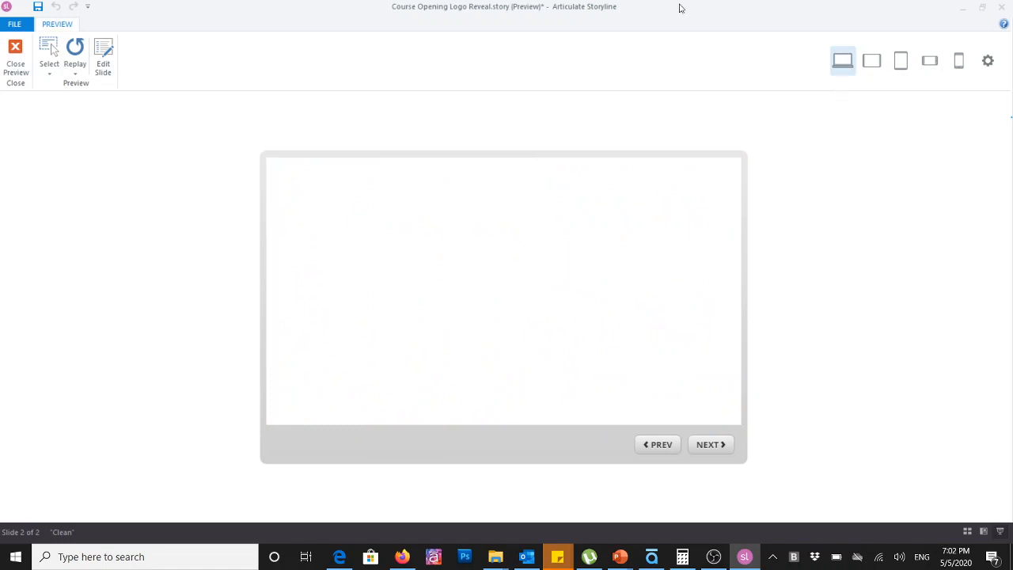
click(15, 54)
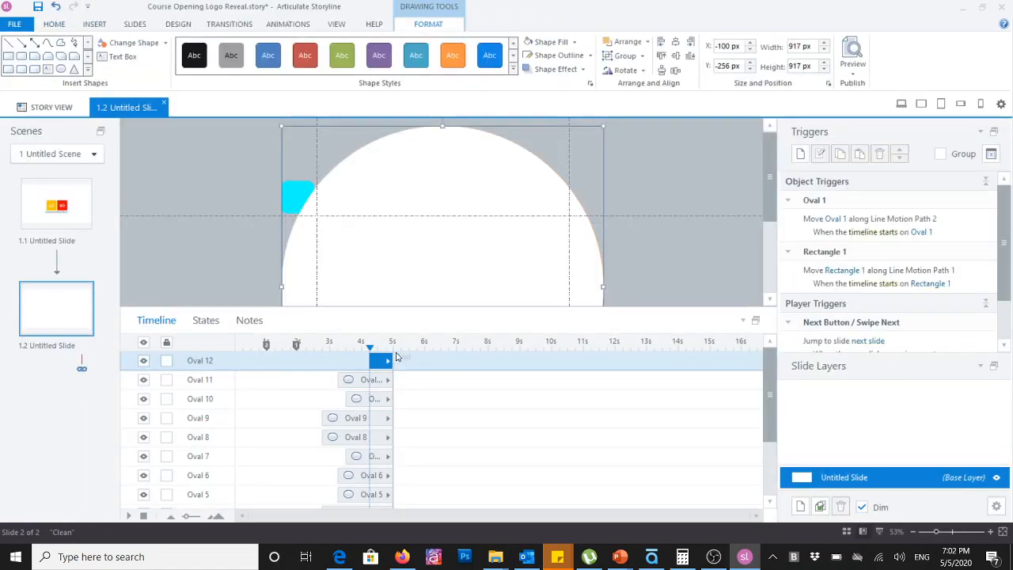
Extend the slide timeline to about 6.75 s and set the Grow duration of Oval 12 to 1.25 s.
drag(393, 353, 447, 352)
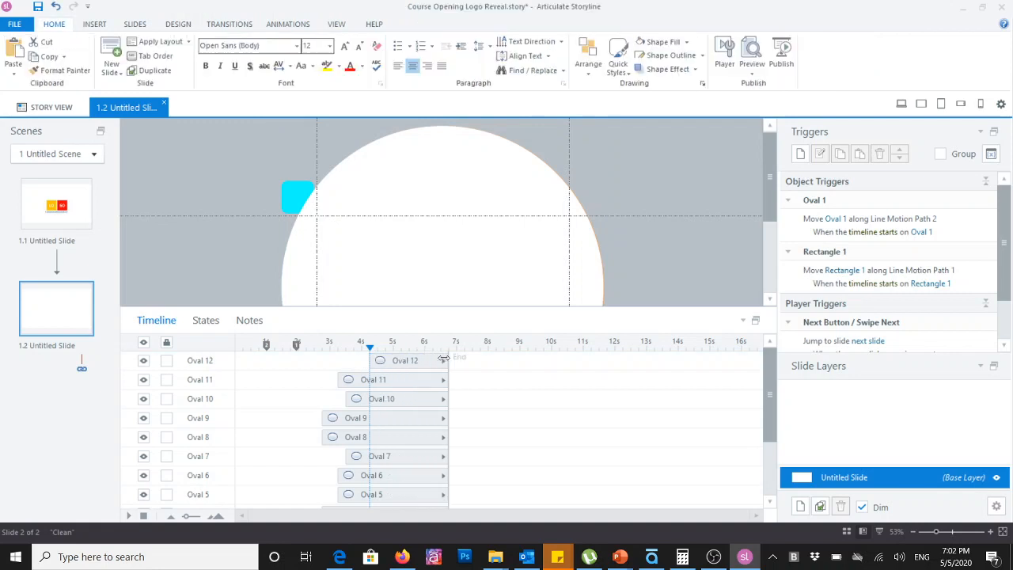
click(400, 361)
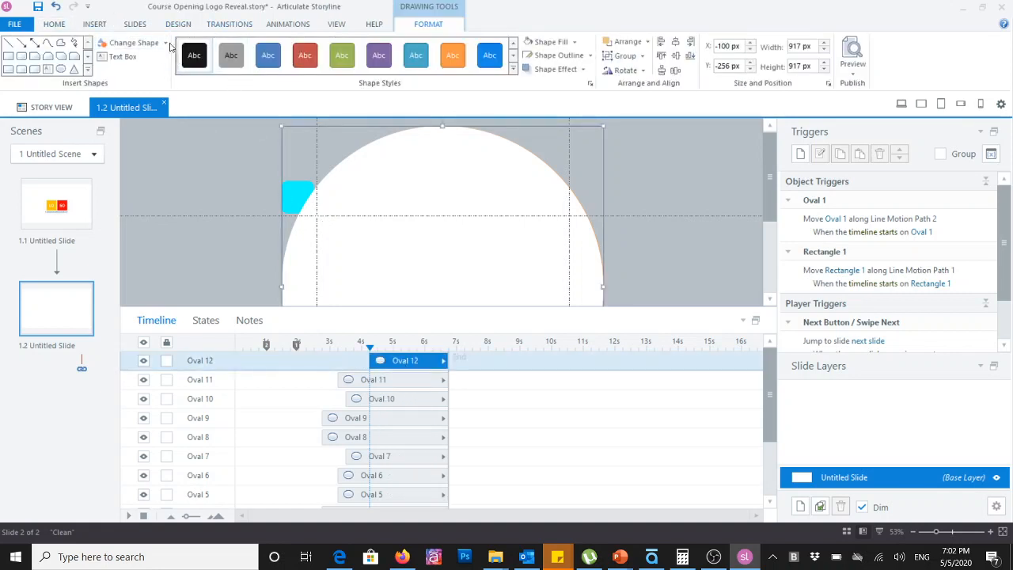
click(305, 23)
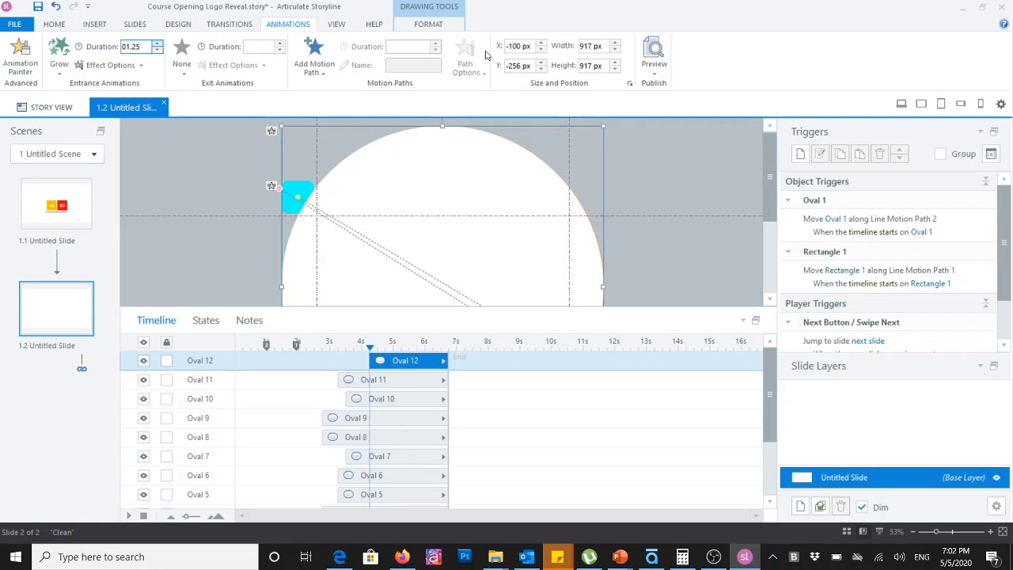
Preview the slide to check the extended timeline and the large white circle's slower growth.
click(653, 71)
click(641, 87)
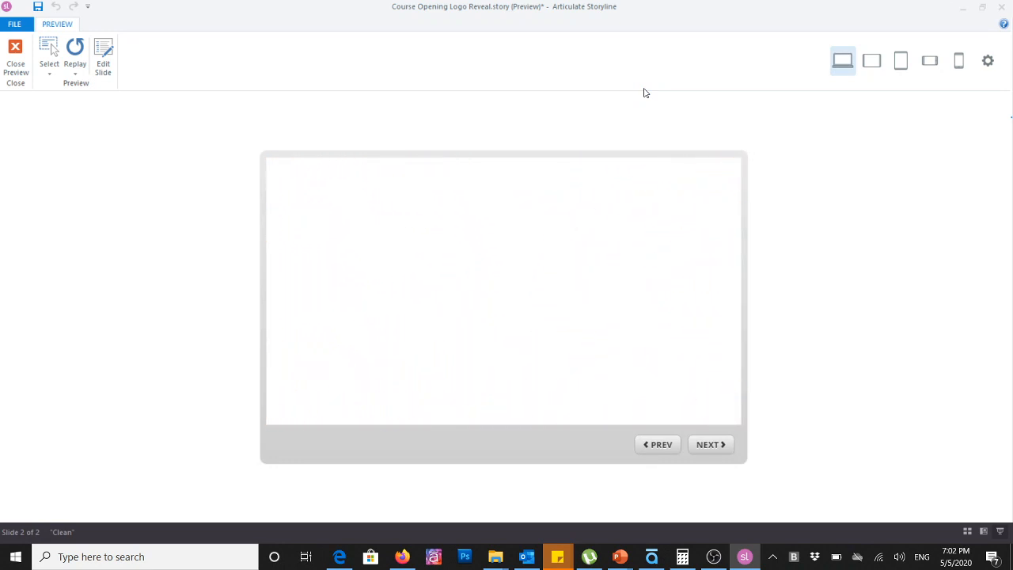
Close the preview and set the Grow duration of Oval 3 through Oval 11 to 0.50 s.
click(15, 55)
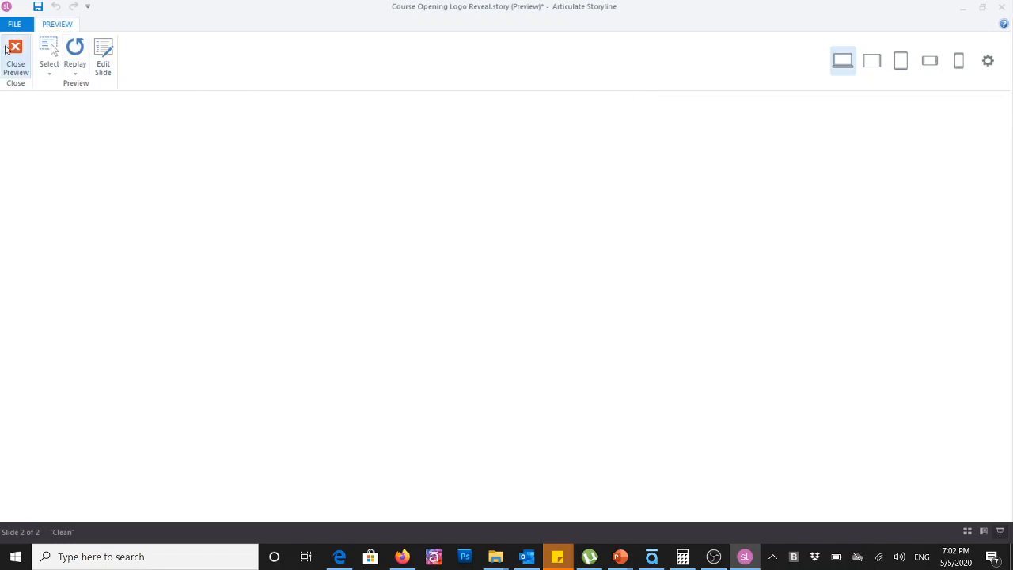
click(375, 374)
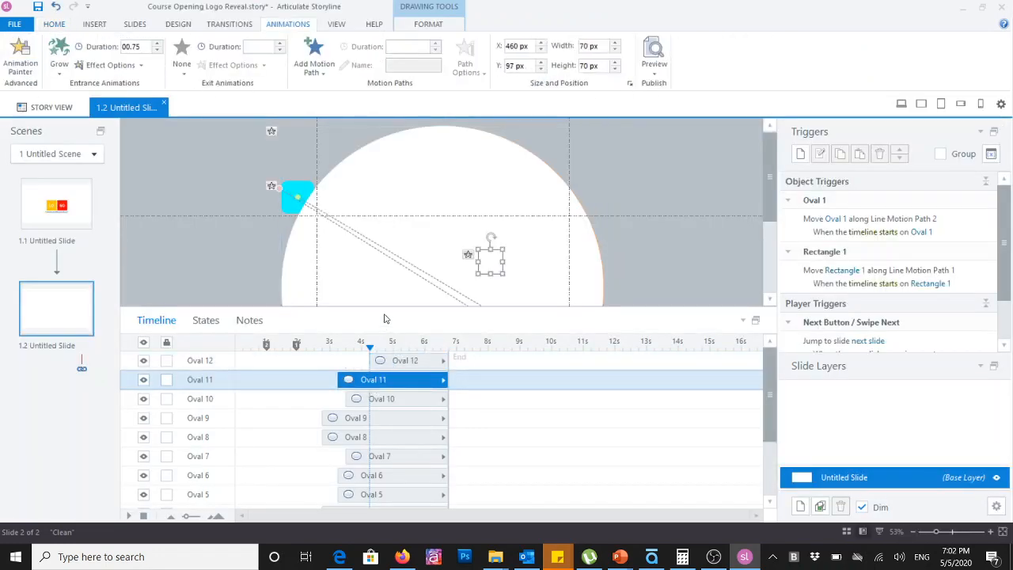
drag(384, 310, 387, 223)
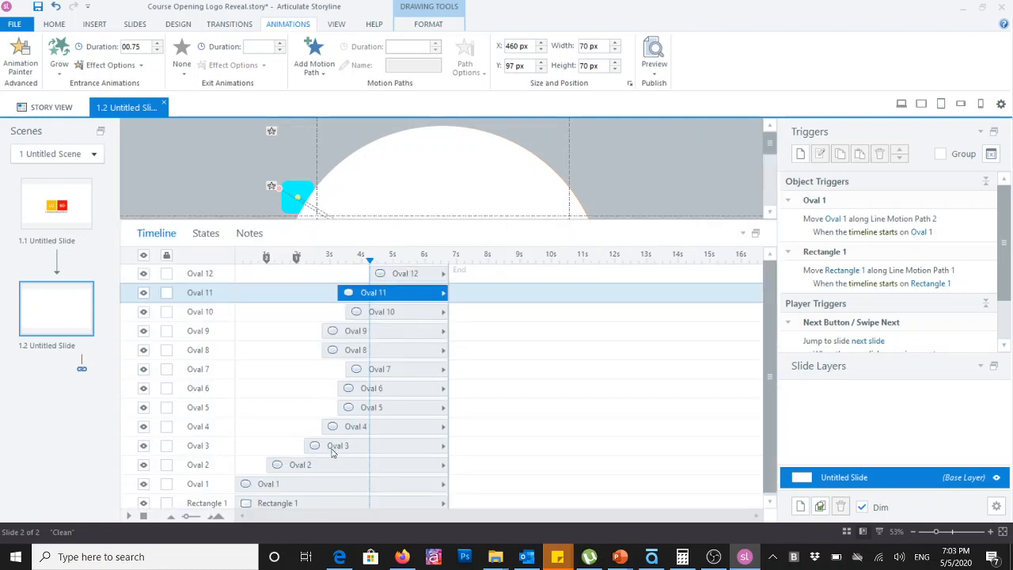
shift+click(332, 447)
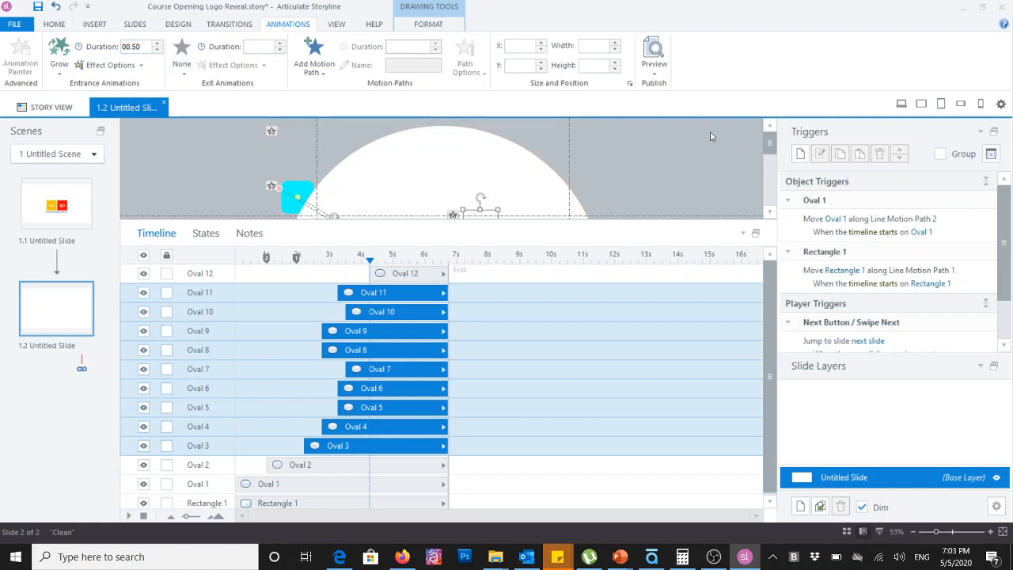
Preview the slide to check the faster growth of the small white circles, and close the preview.
click(651, 70)
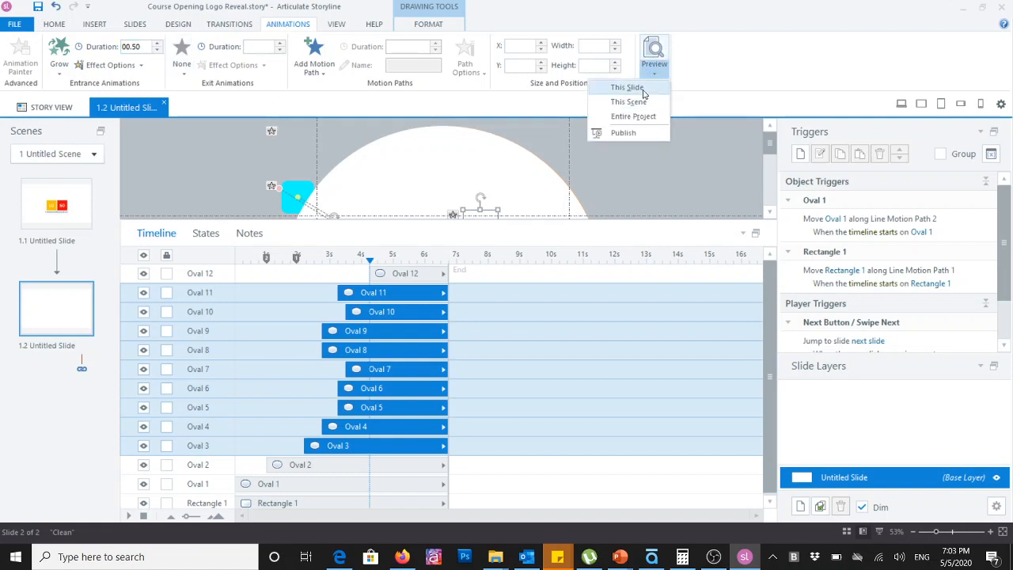
click(633, 88)
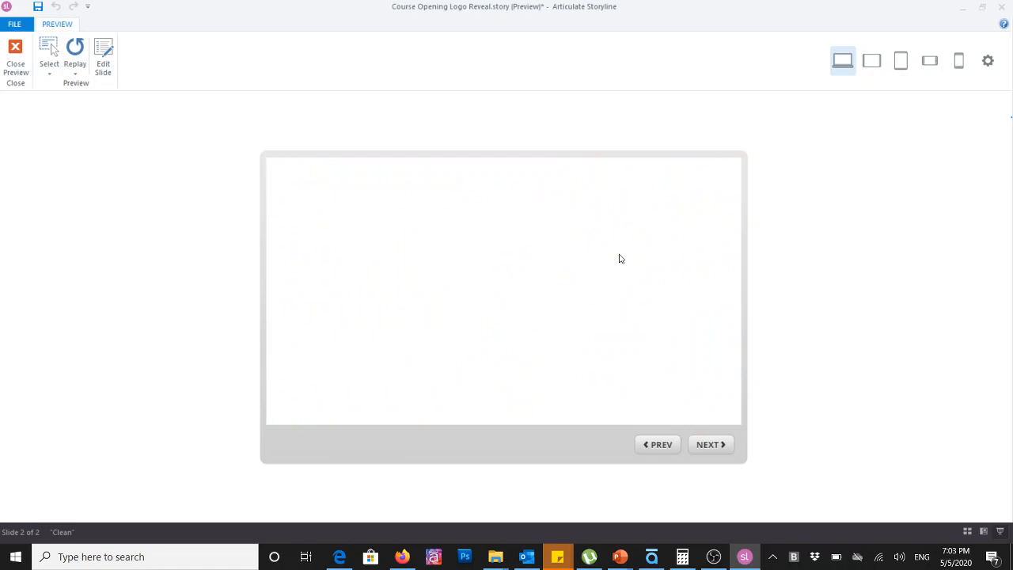
click(15, 54)
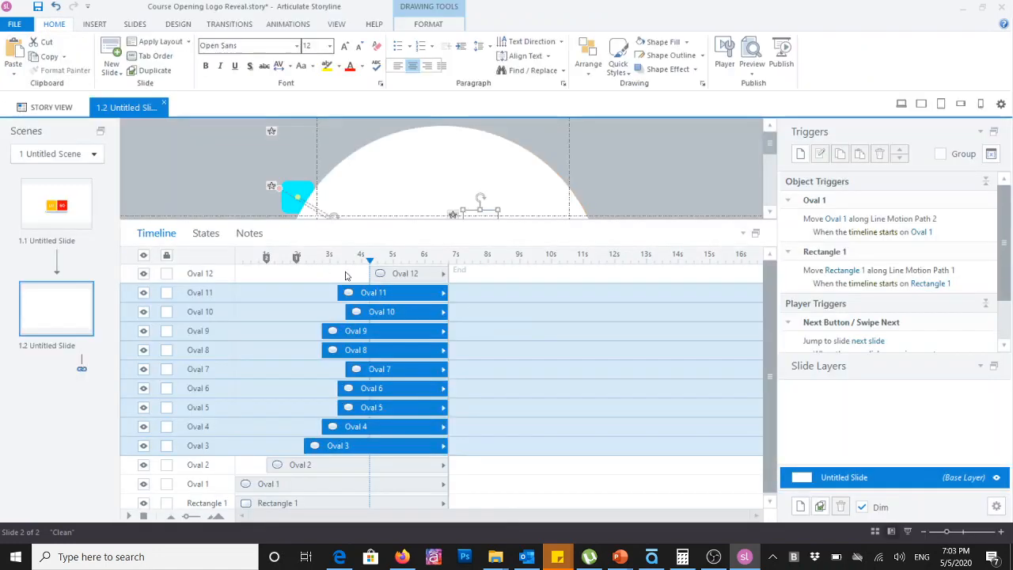
Move the start of Oval 12 to about 4 s on the timeline and check the timing in a slide preview.
drag(372, 275, 363, 273)
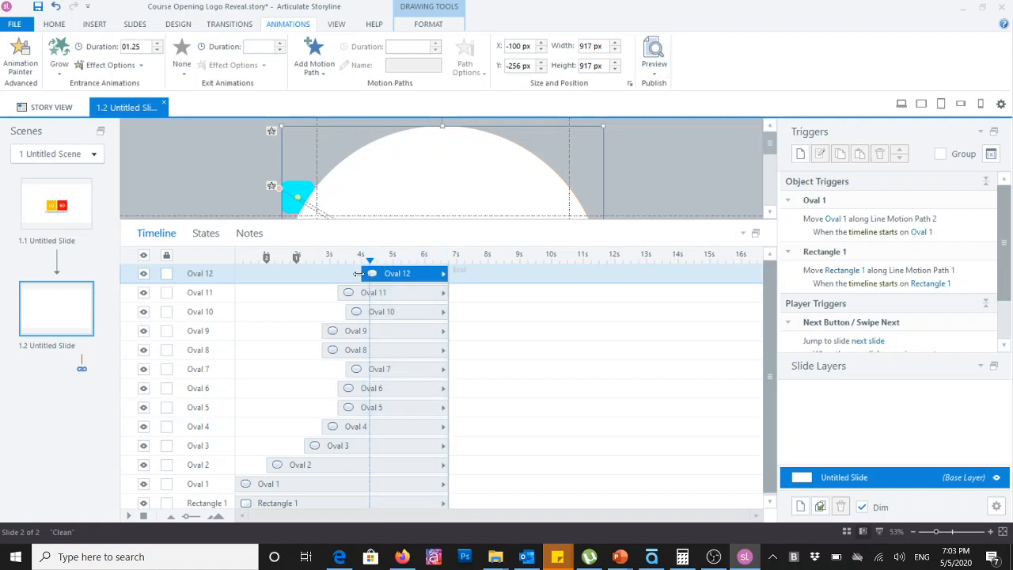
click(655, 73)
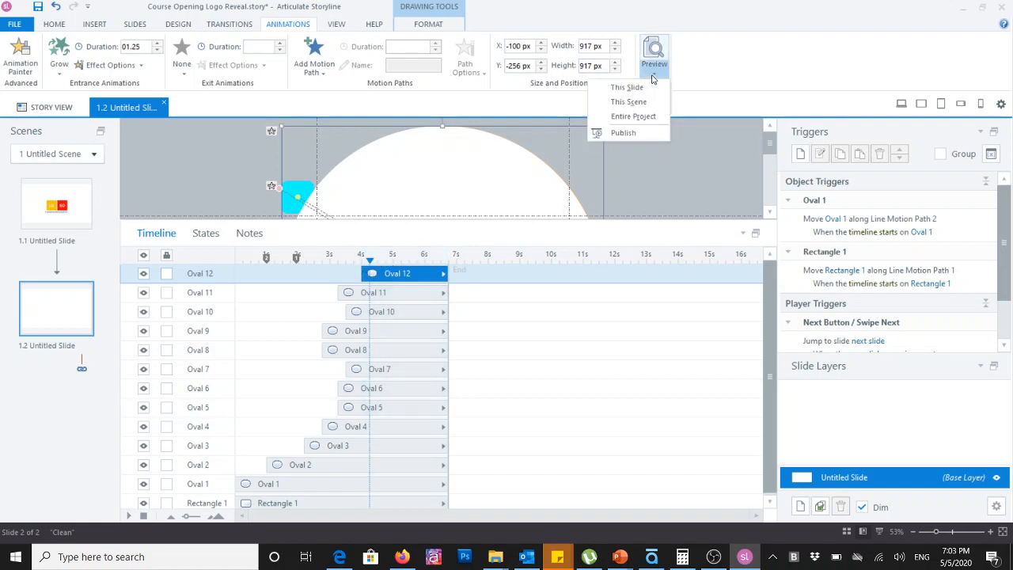
click(639, 90)
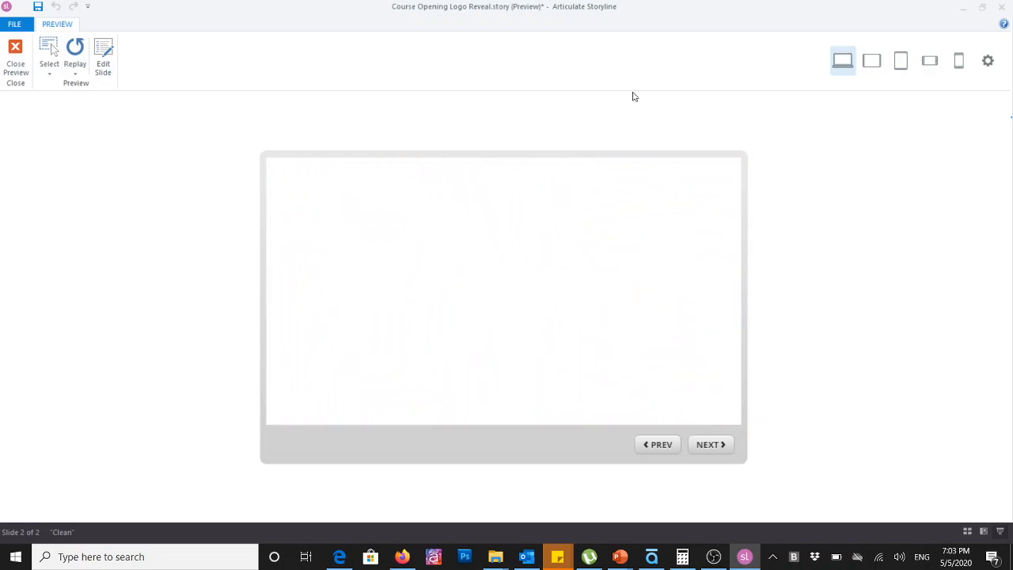
click(15, 65)
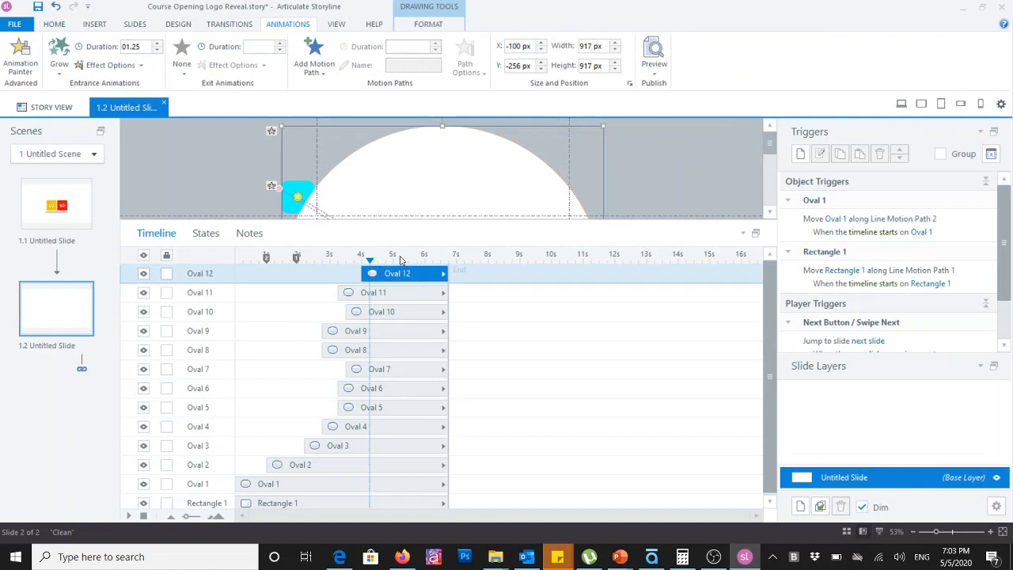
Shorten all timeline objects, from Rectangle 1 to Oval 12, so they end together at about 5.5 s.
click(401, 258)
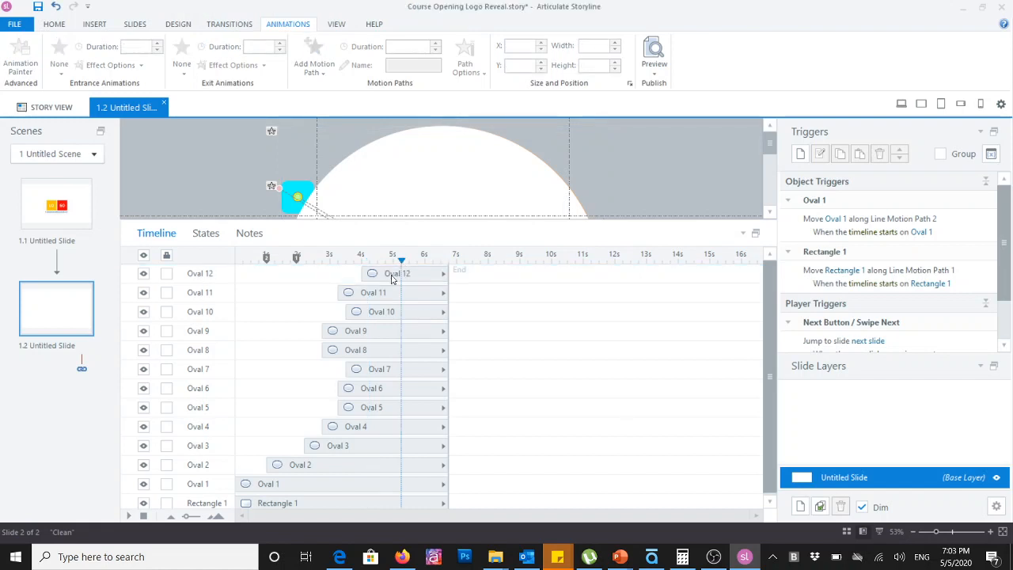
click(391, 277)
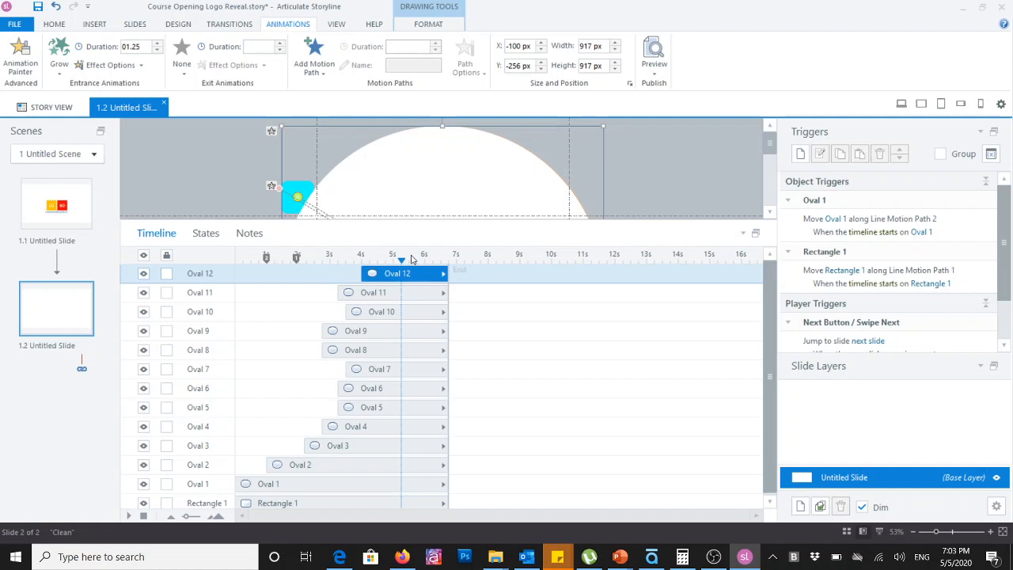
click(411, 258)
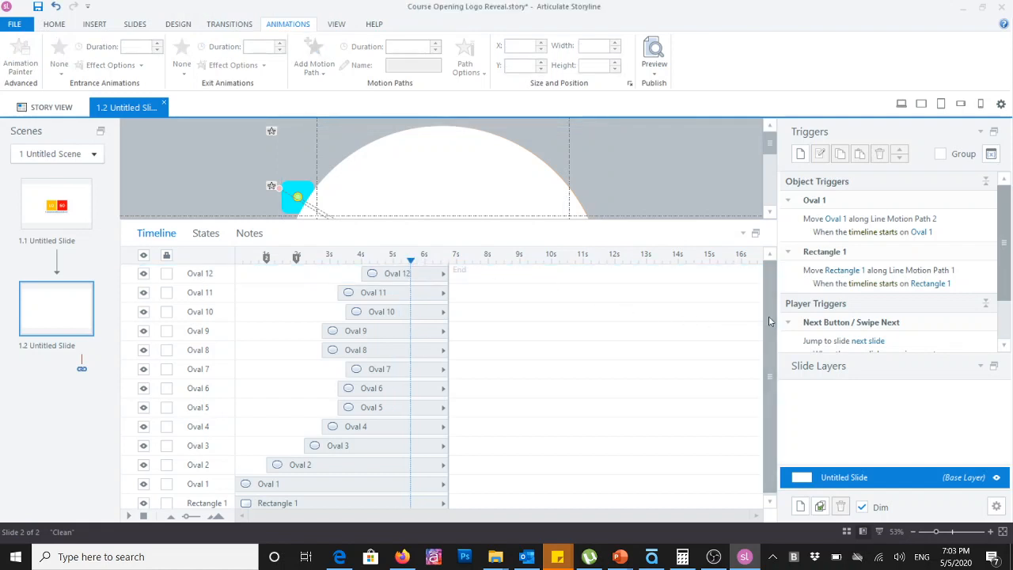
drag(769, 316, 767, 335)
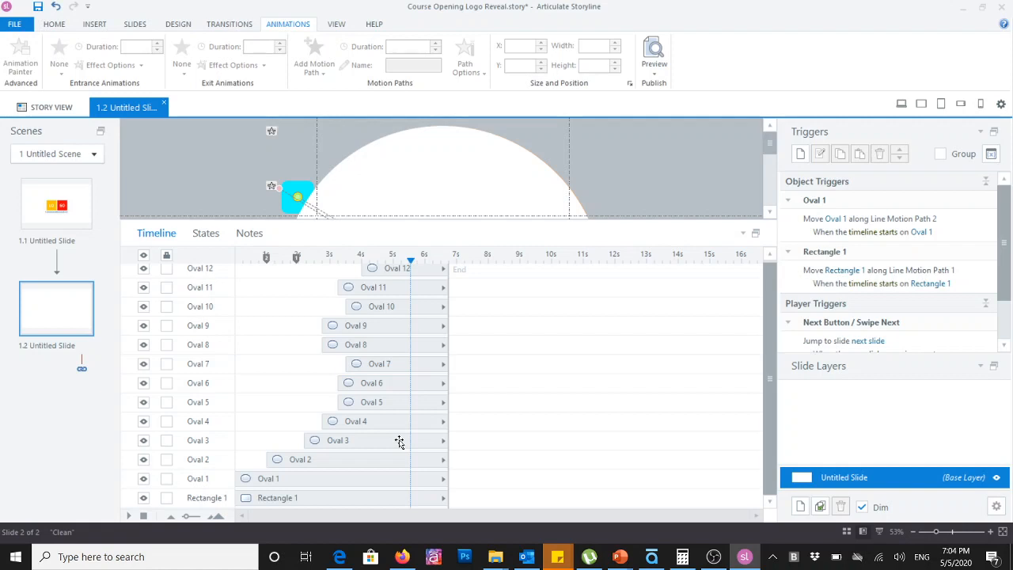
click(422, 499)
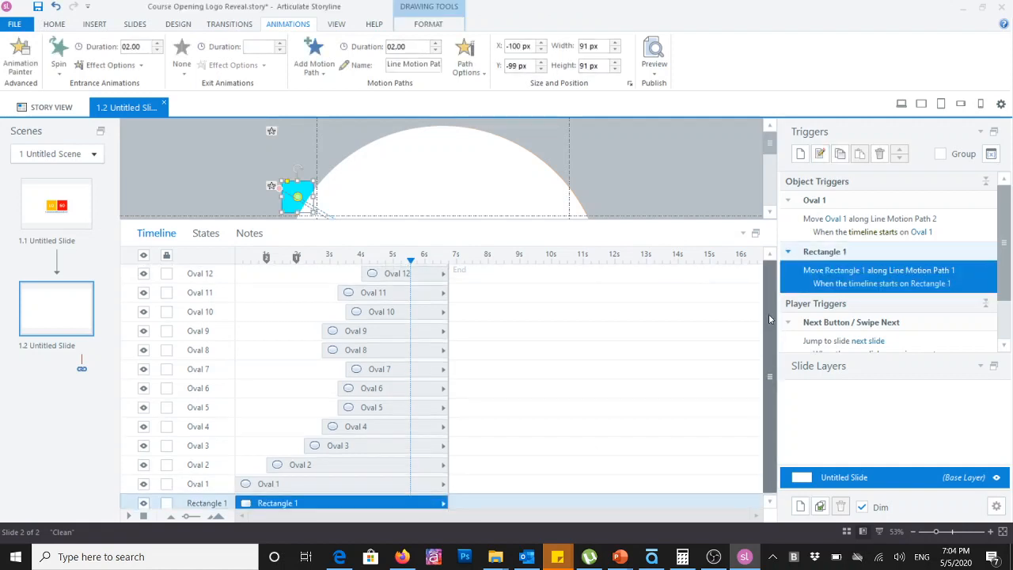
shift+click(437, 269)
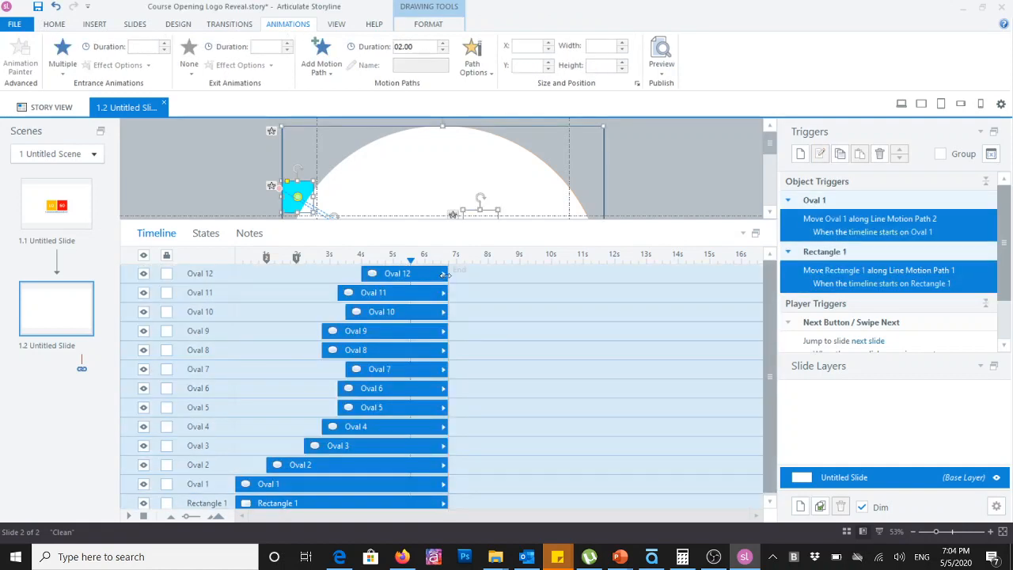
drag(446, 274, 413, 275)
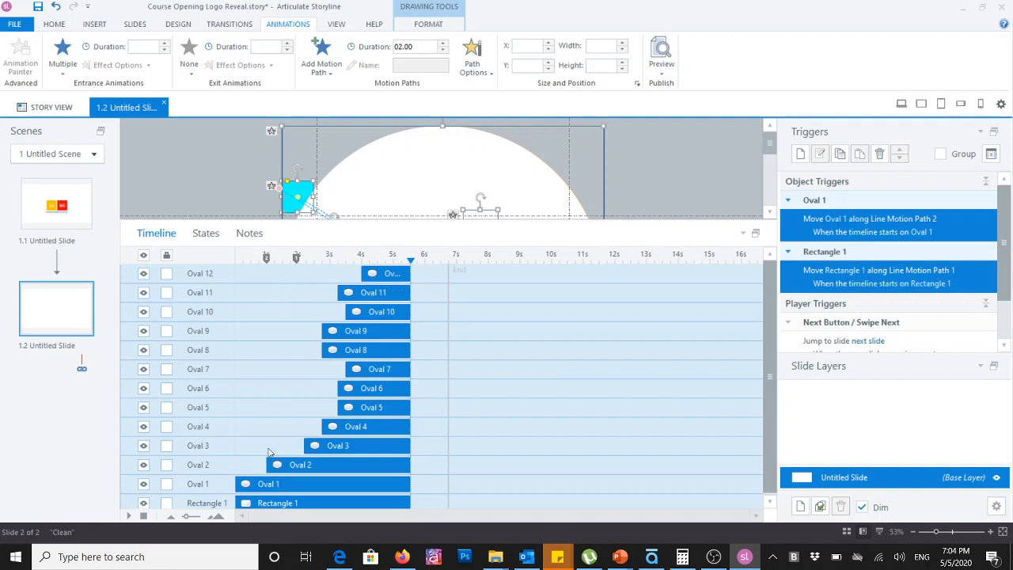
Return the playhead to the timeline's start and preview the slide to check the objects' shortened ending.
click(143, 516)
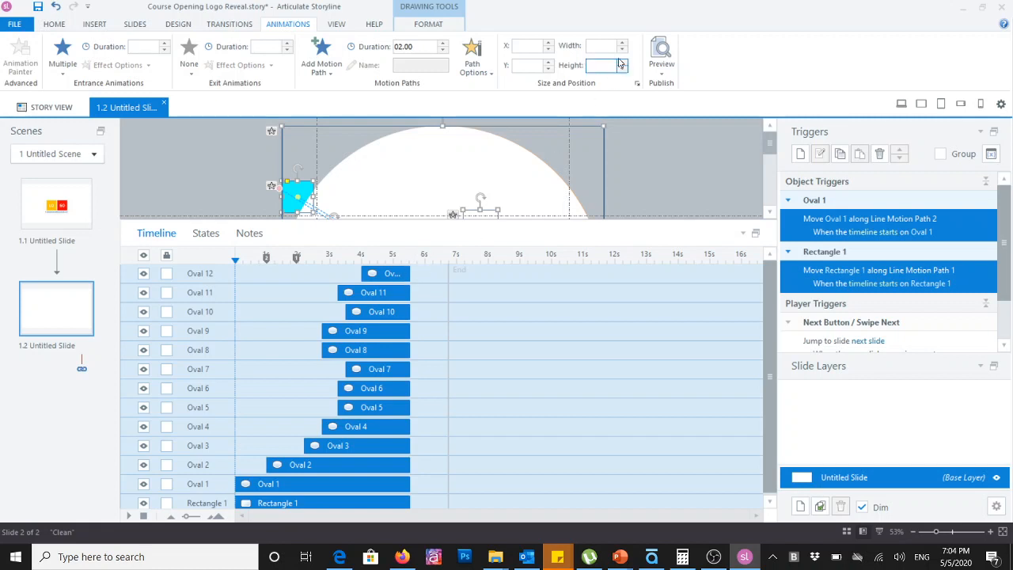
click(660, 70)
click(649, 84)
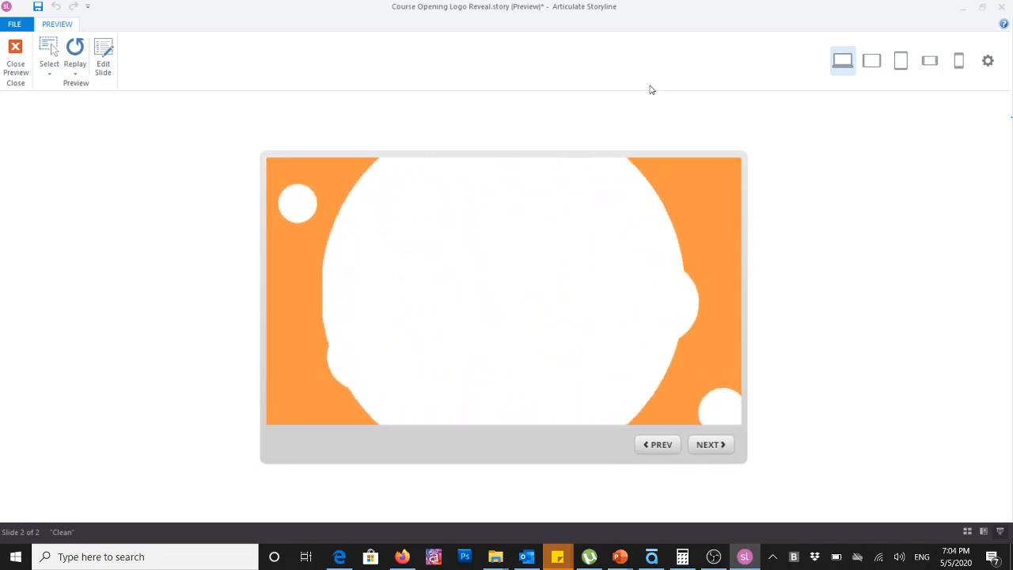
click(16, 48)
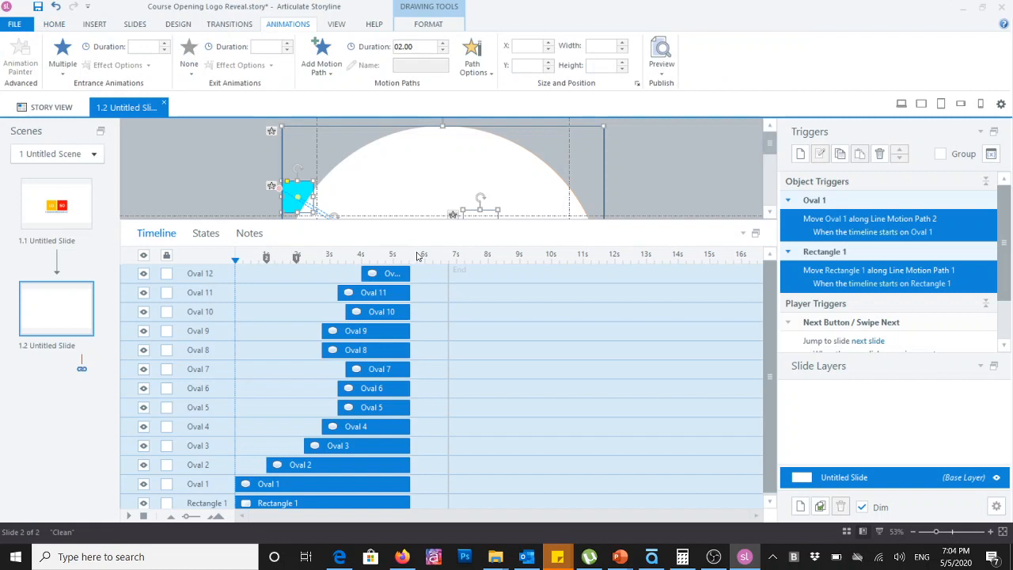
Insert two side-by-side squares of about 117 px over the large white circle, starting at about 5.75 s, and group them.
click(417, 255)
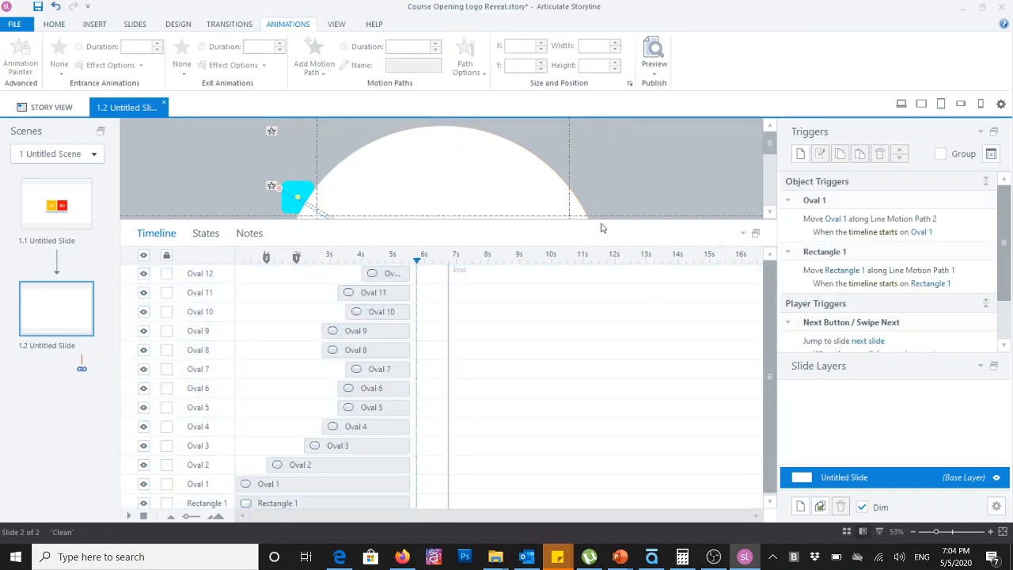
drag(522, 222, 521, 383)
click(93, 24)
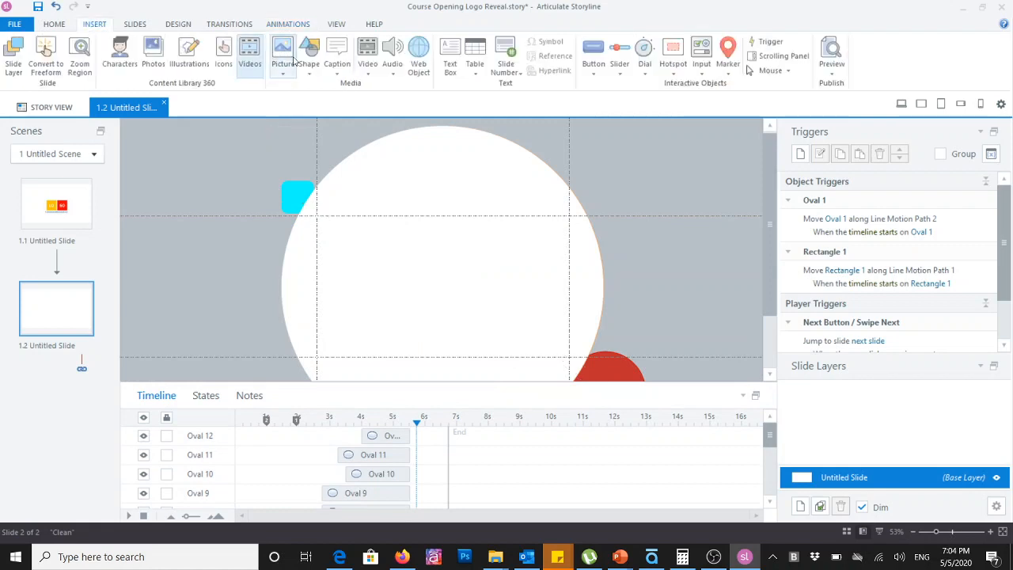
click(310, 69)
click(163, 125)
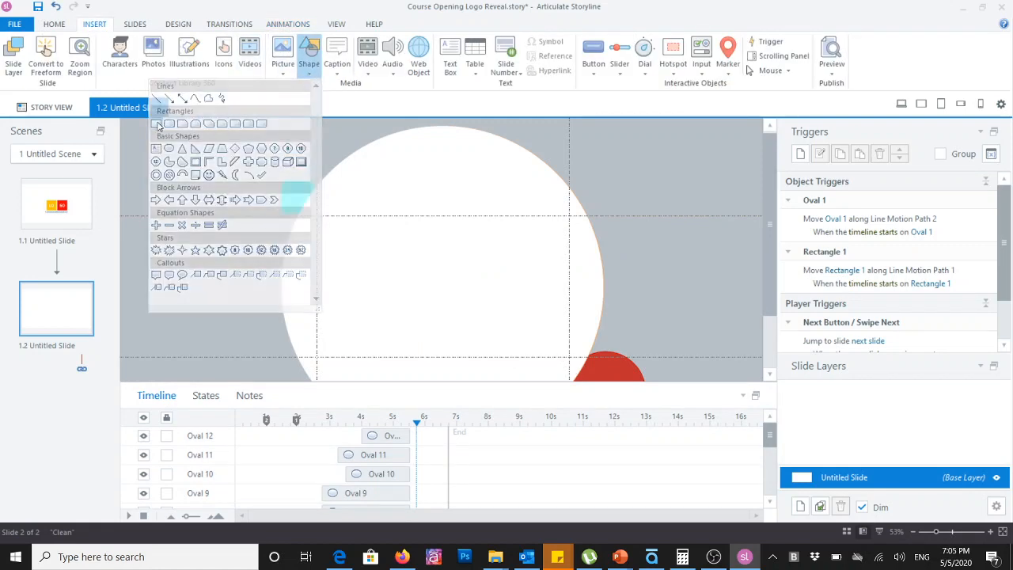
mouse_move(385, 264)
mouse_down()
mouse_move(445, 309)
mouse_move(436, 315)
mouse_move(421, 290)
mouse_move(465, 289)
mouse_up()
shift+click(416, 286)
key(ctrl+g)
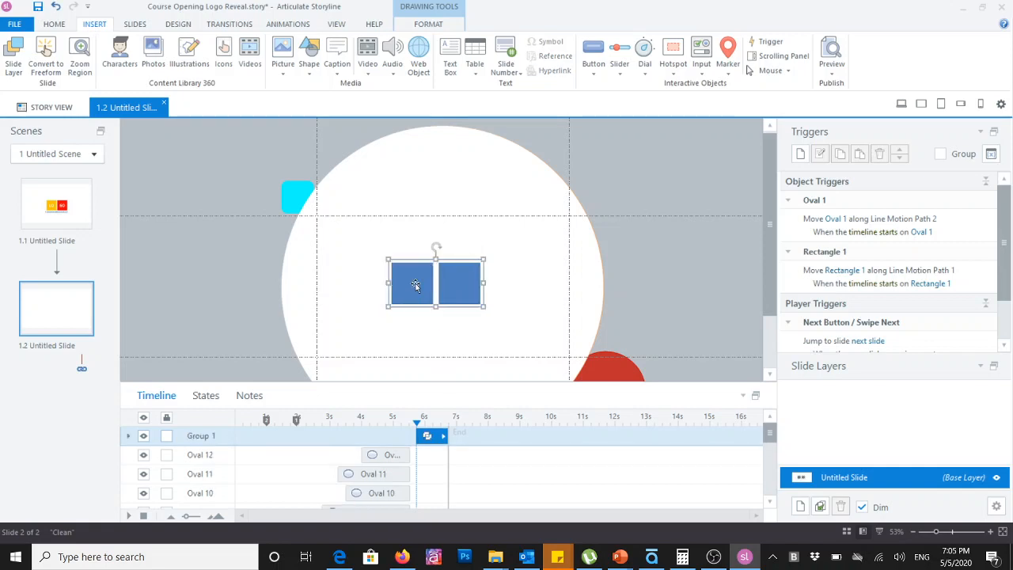
Center the grouped squares horizontally and vertically on the slide, and ungroup them.
click(436, 26)
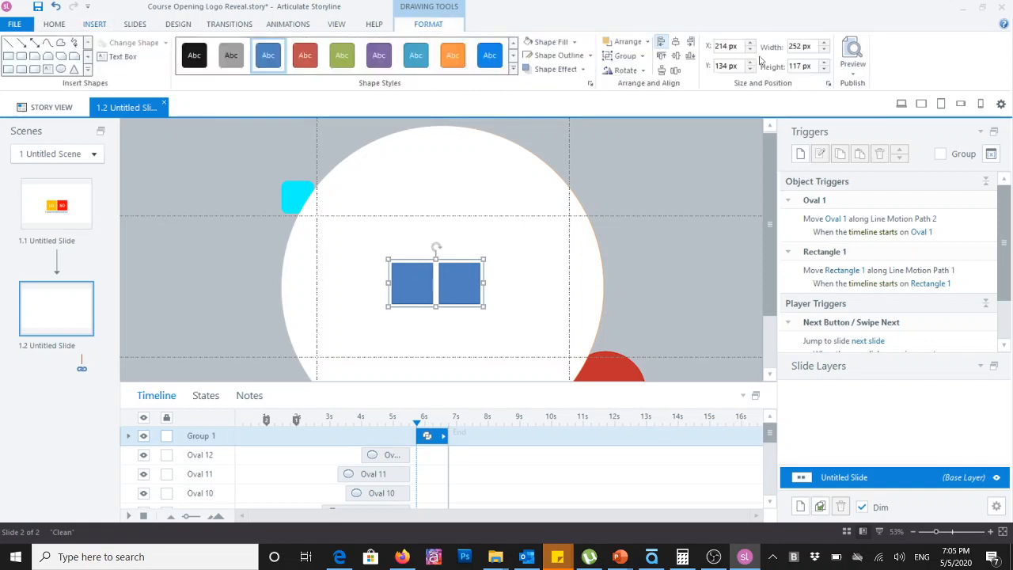
click(676, 44)
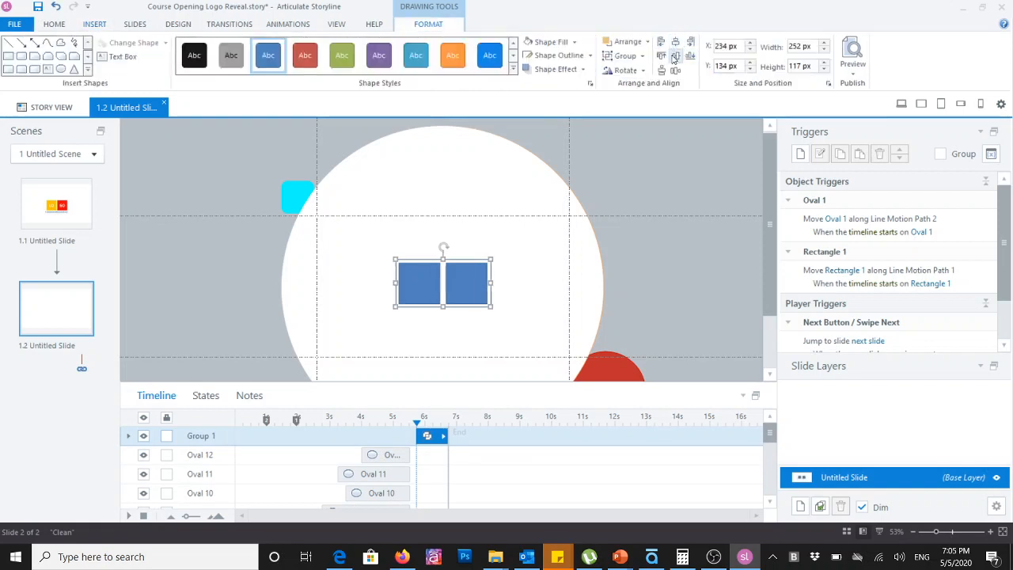
click(675, 58)
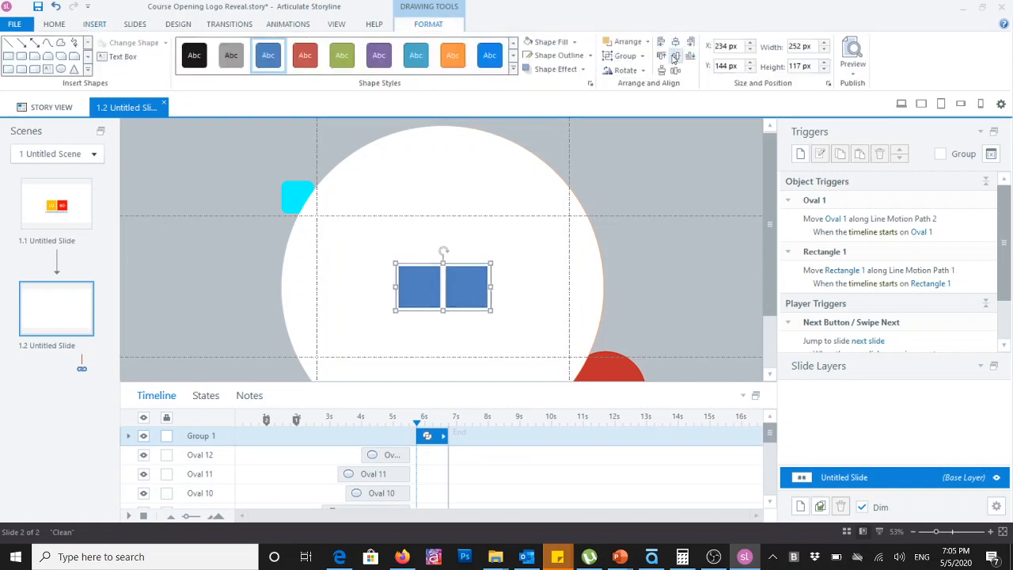
right_click(451, 281)
mouse_move(379, 360)
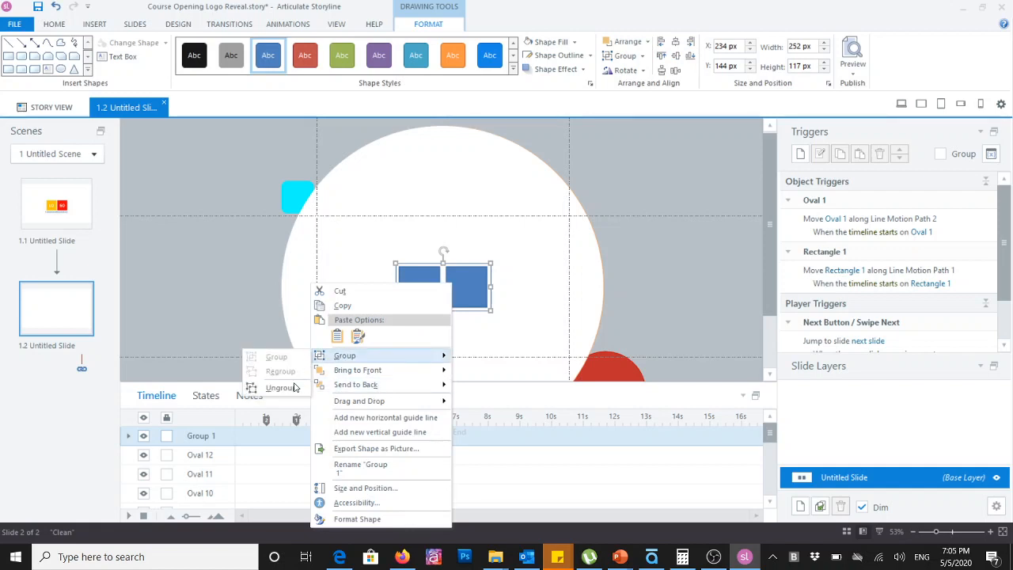
click(291, 387)
Give both blue squares a Float In entrance animation with the Float Down direction.
click(288, 24)
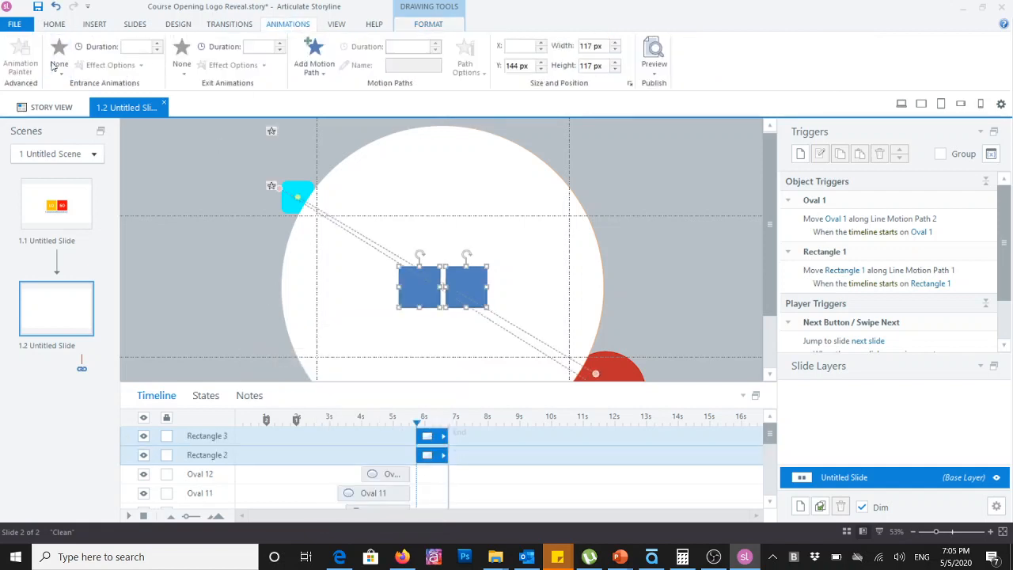
click(55, 62)
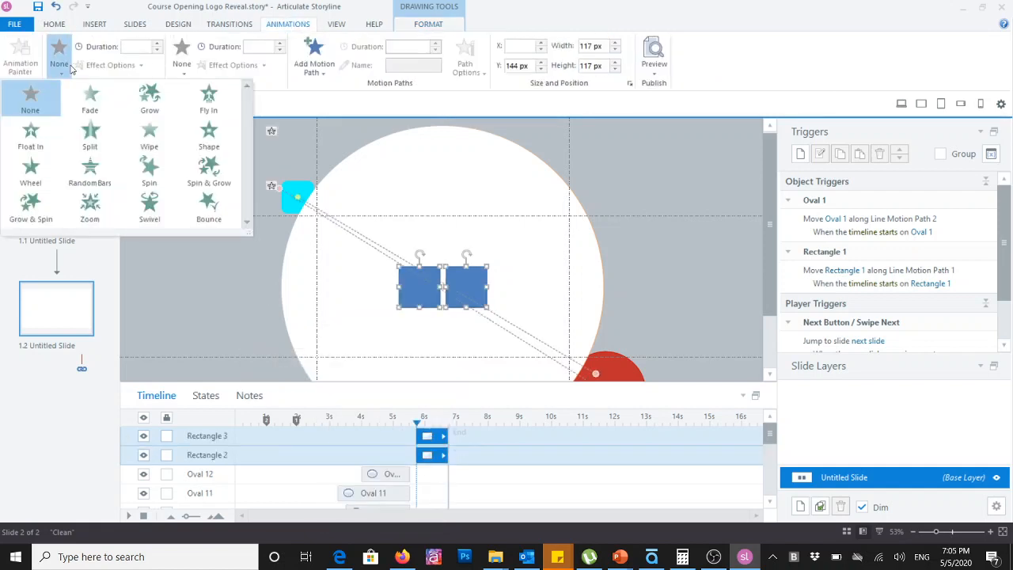
click(30, 136)
click(117, 65)
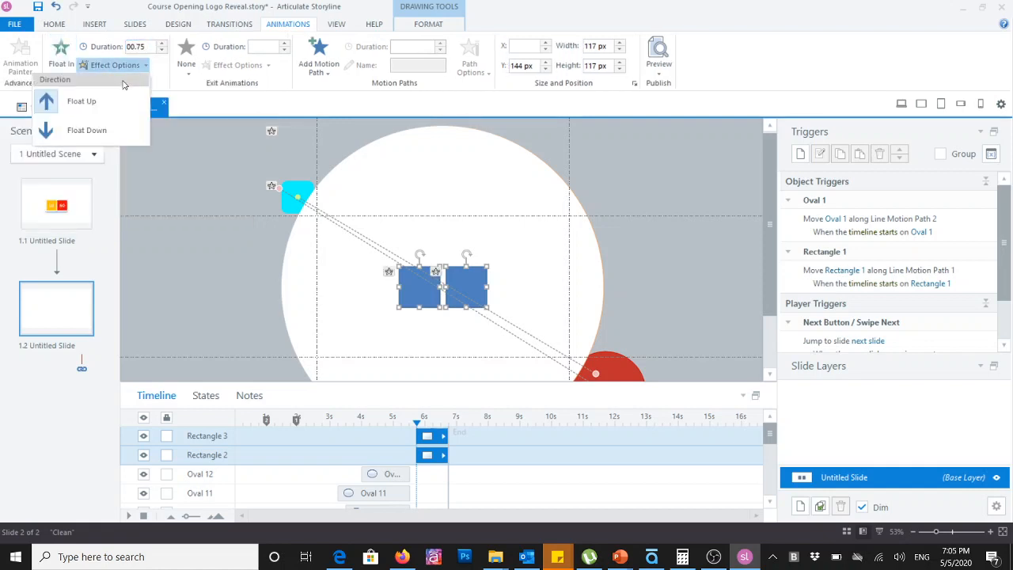
click(97, 130)
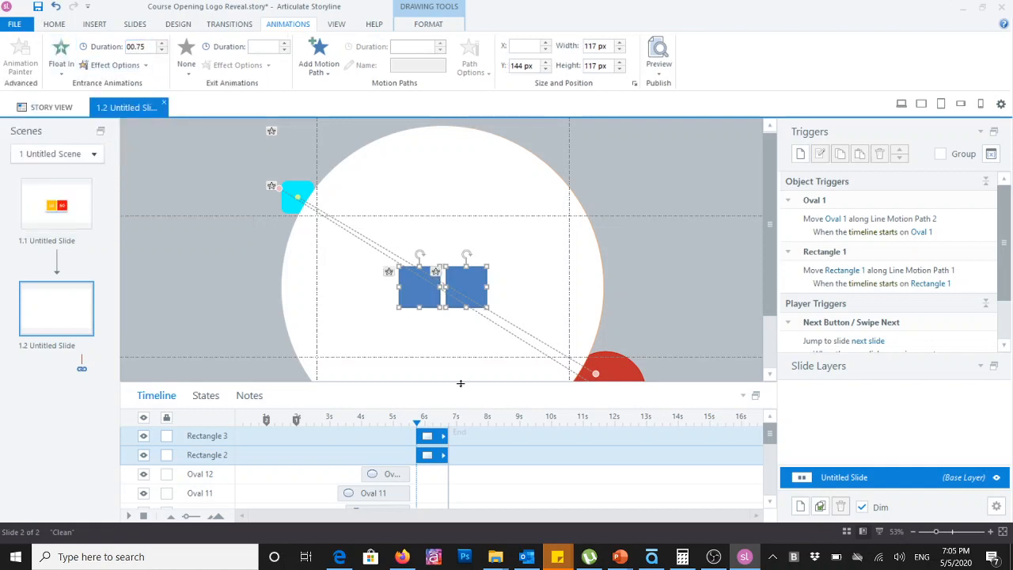
click(729, 299)
Delay the right square's start on the timeline to about 6.25 s and preview the slide.
click(426, 437)
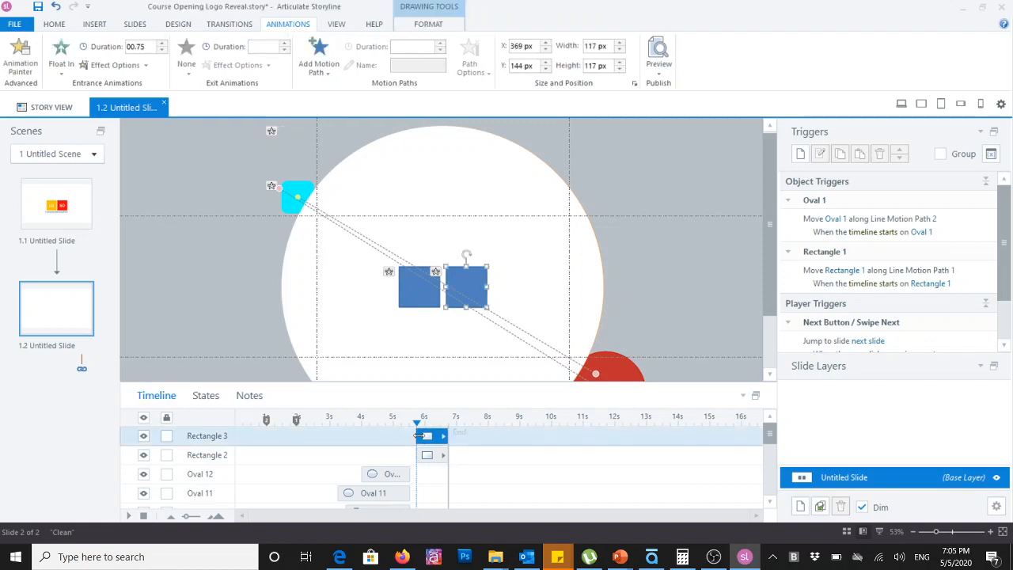
drag(418, 436, 425, 438)
click(662, 70)
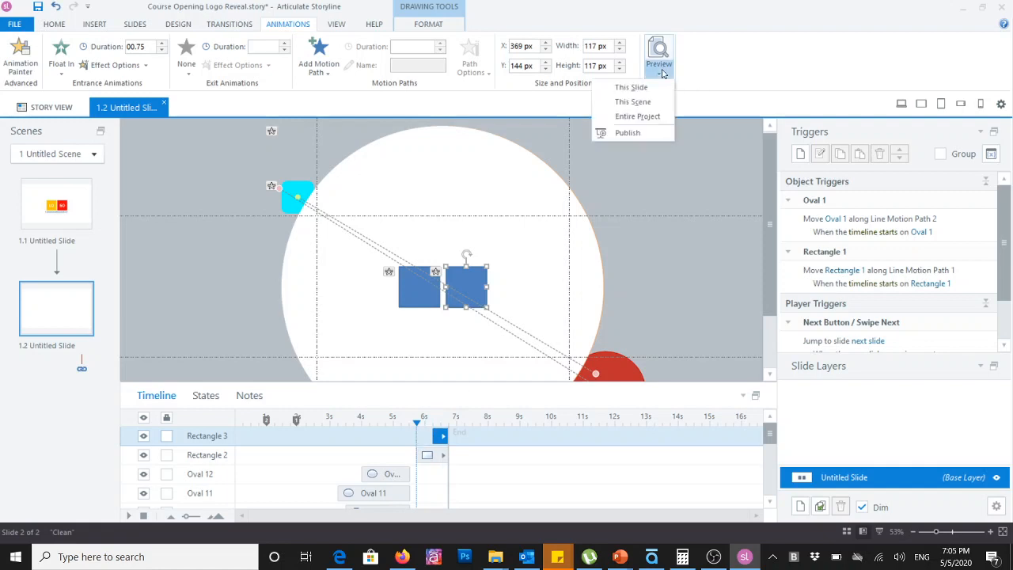
click(650, 85)
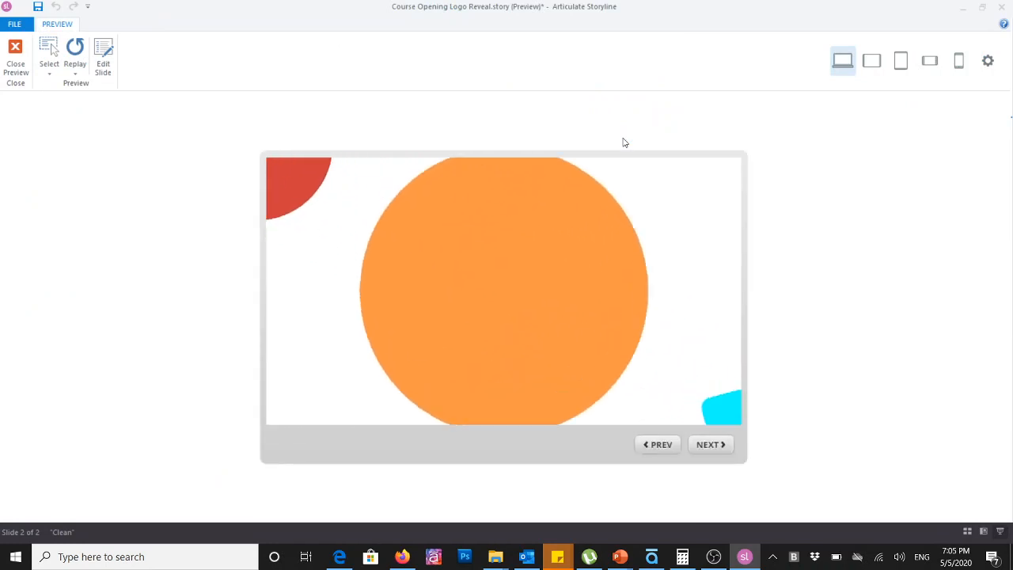
click(15, 54)
Set the right square's start on the timeline to about 6 s and preview the slide to check the staggered entrance.
click(427, 455)
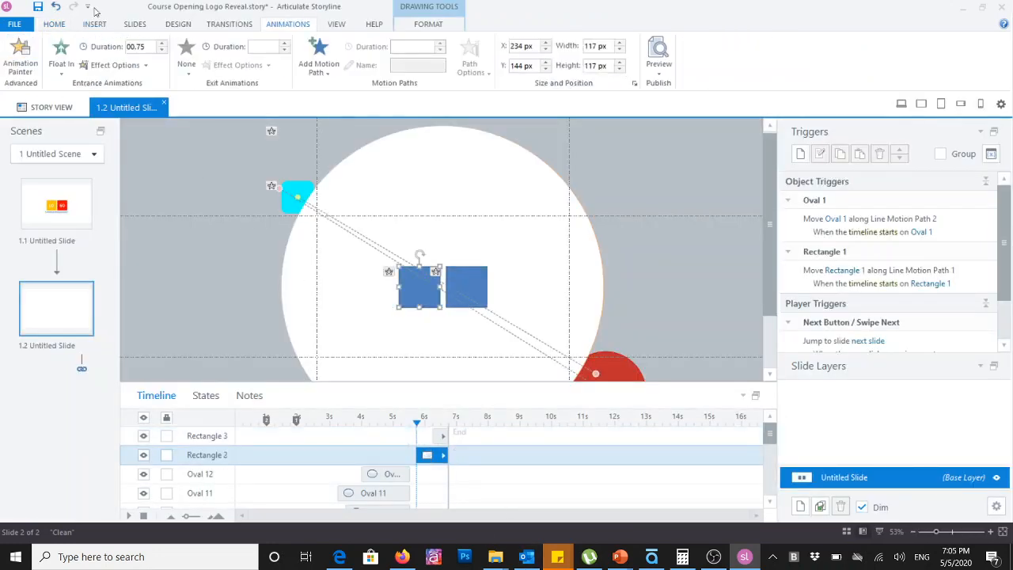
click(440, 441)
drag(438, 438, 424, 438)
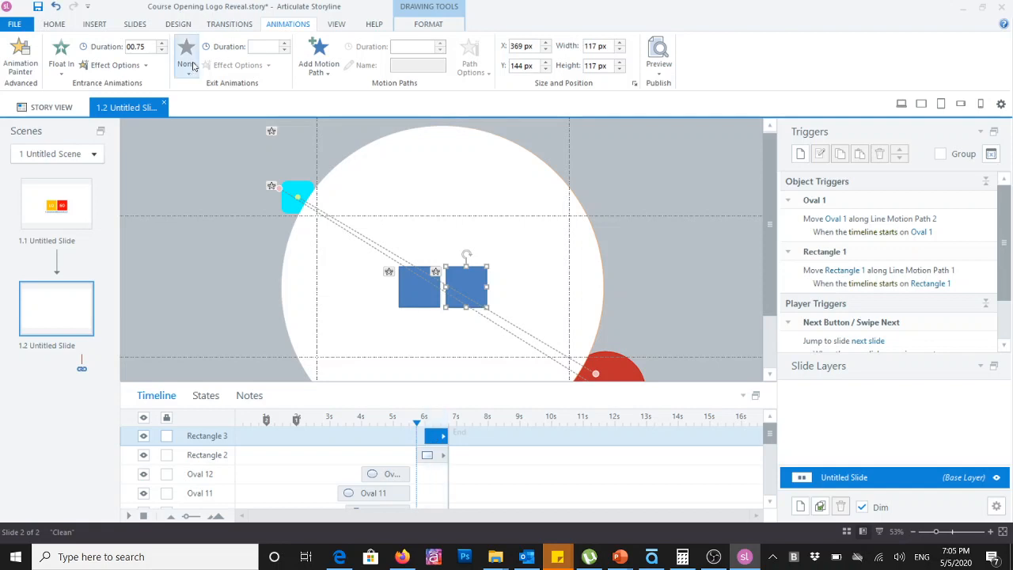
click(653, 74)
click(649, 86)
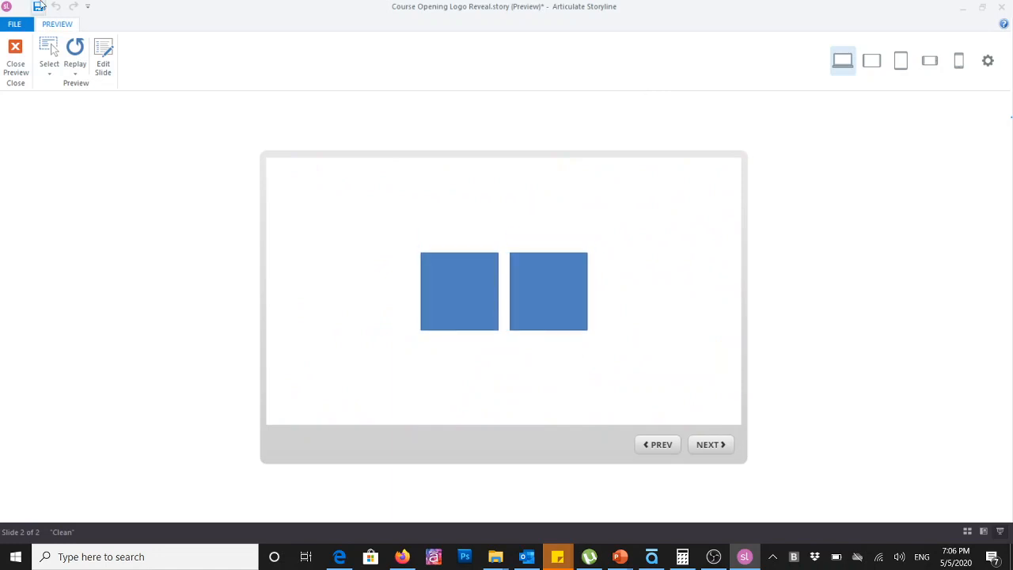
click(15, 55)
Apply the bright blue shape style to the left square and the orange shape style to the right square.
click(416, 295)
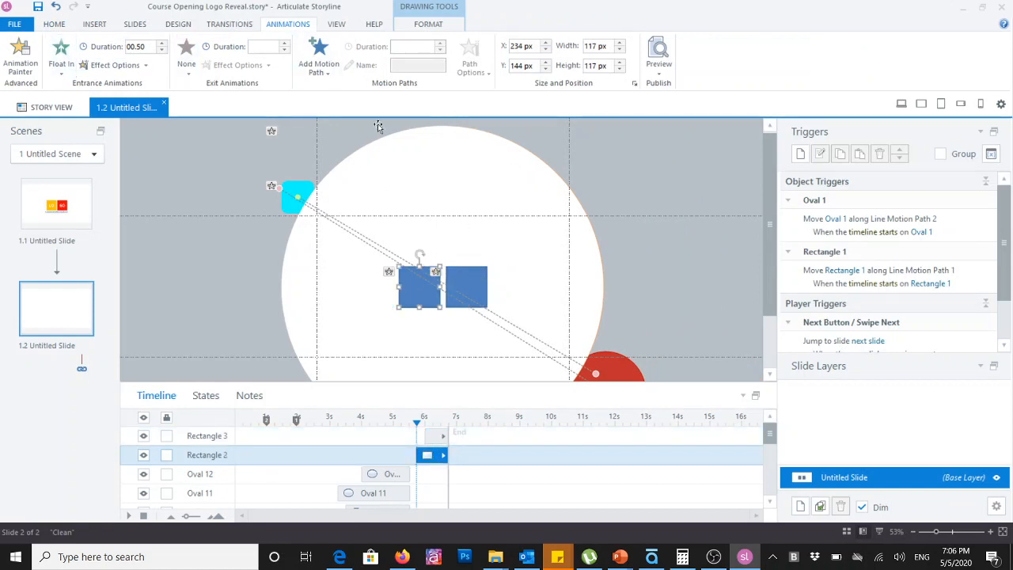
click(443, 27)
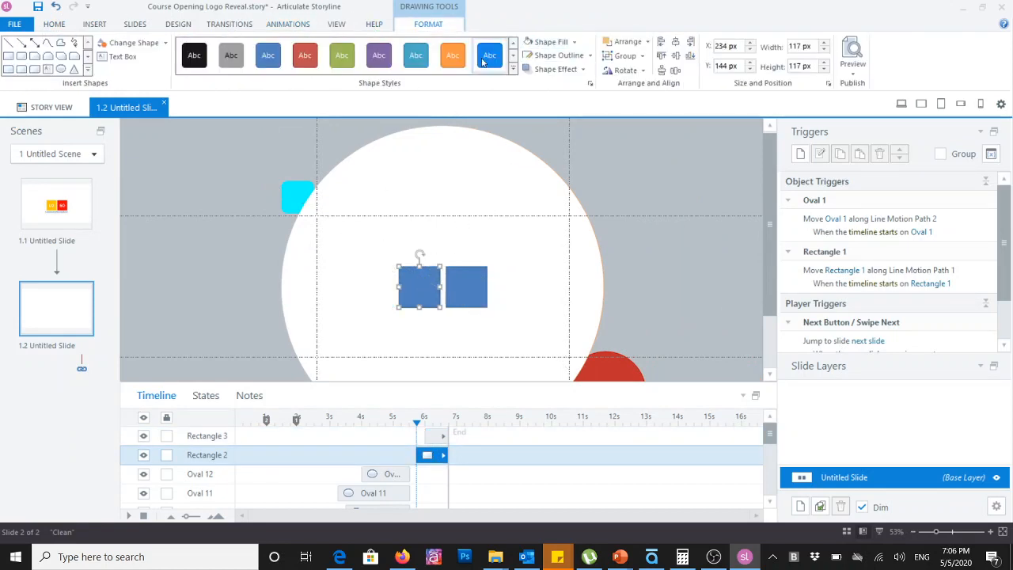
click(558, 42)
click(486, 57)
click(459, 285)
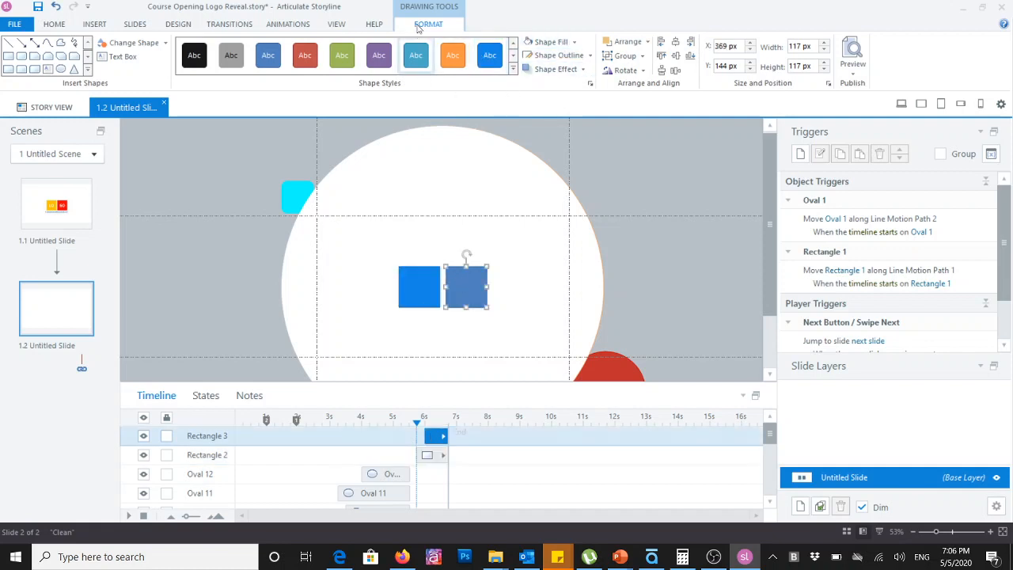
click(453, 54)
click(615, 280)
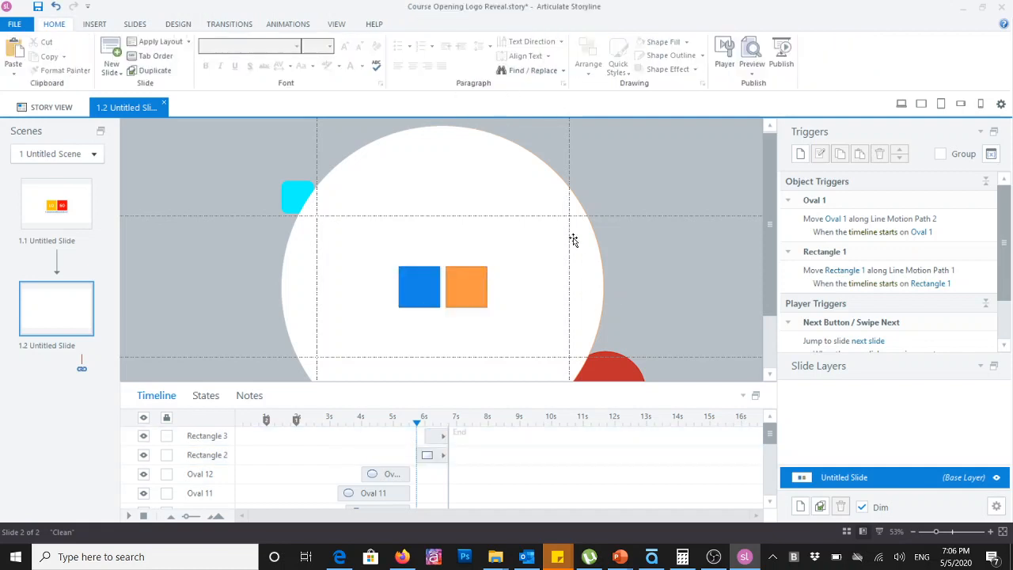
Preview the slide to check the recoloured squares in the logo reveal.
click(752, 70)
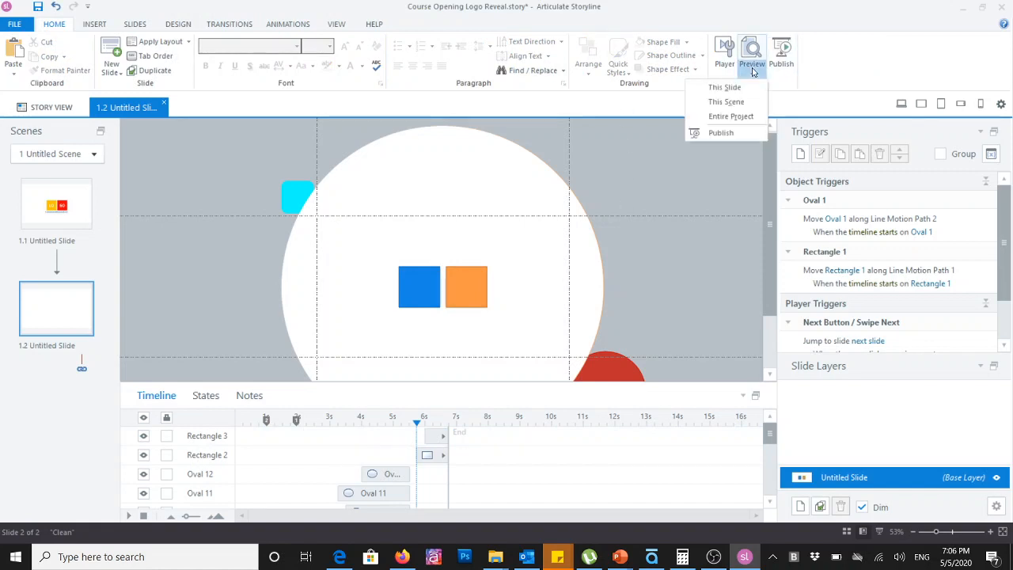
click(725, 88)
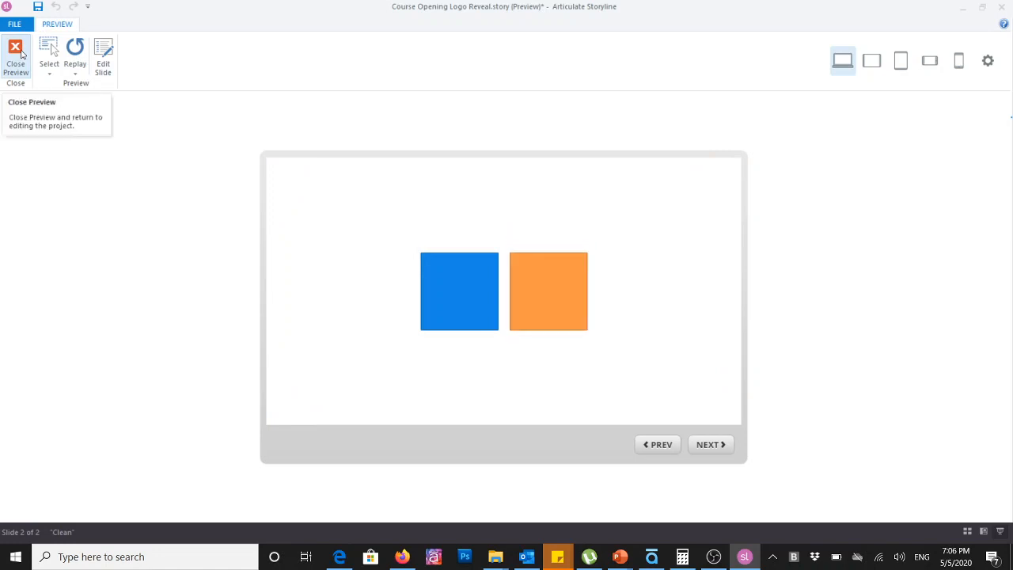
click(22, 54)
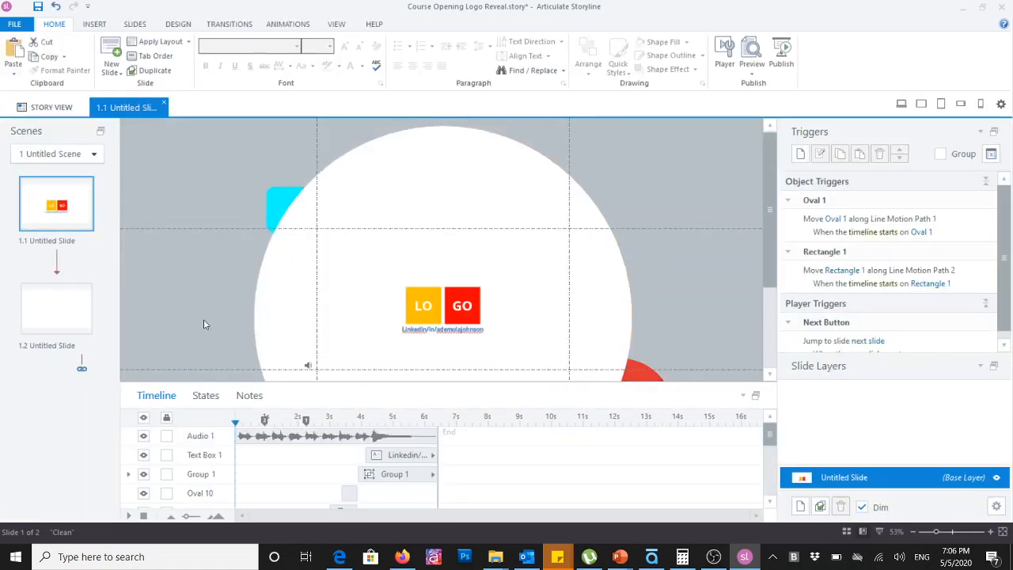
Copy the audio track from slide 1.1 and paste it into slide 1.2.
click(331, 437)
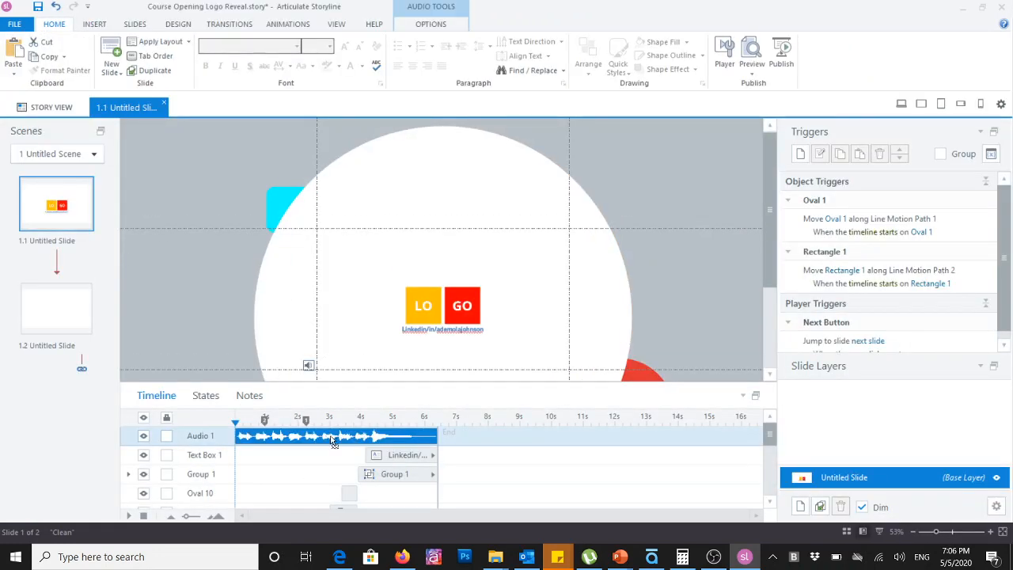
click(52, 322)
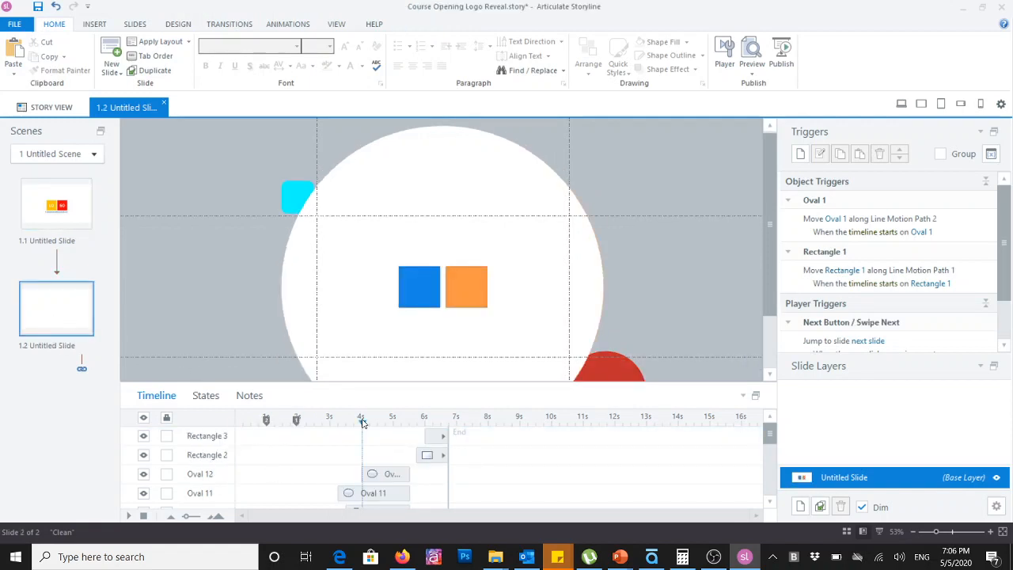
key(ctrl+v)
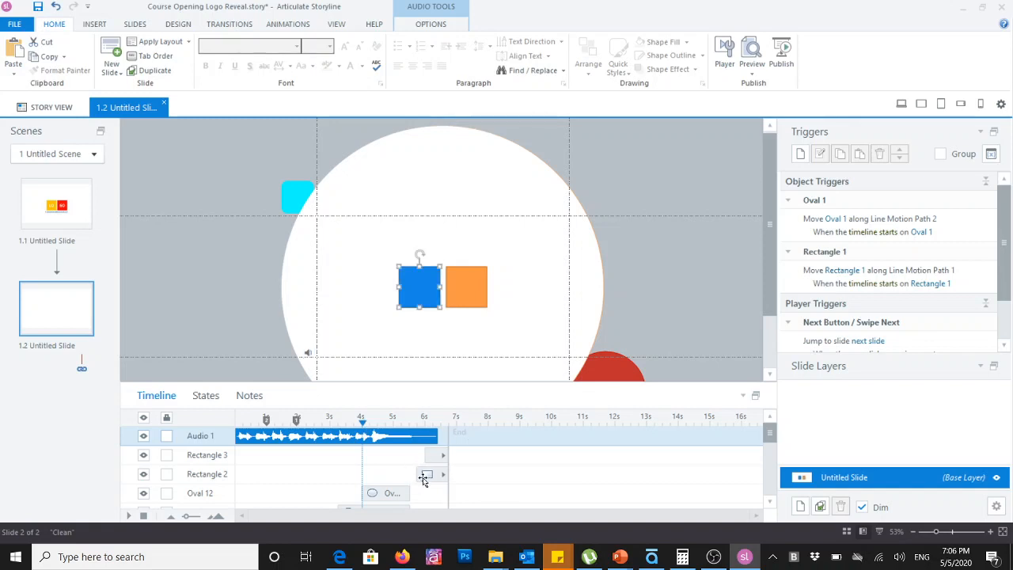
Examine the stacked timeline objects and preview the slide to check the animation together with its audio.
click(423, 477)
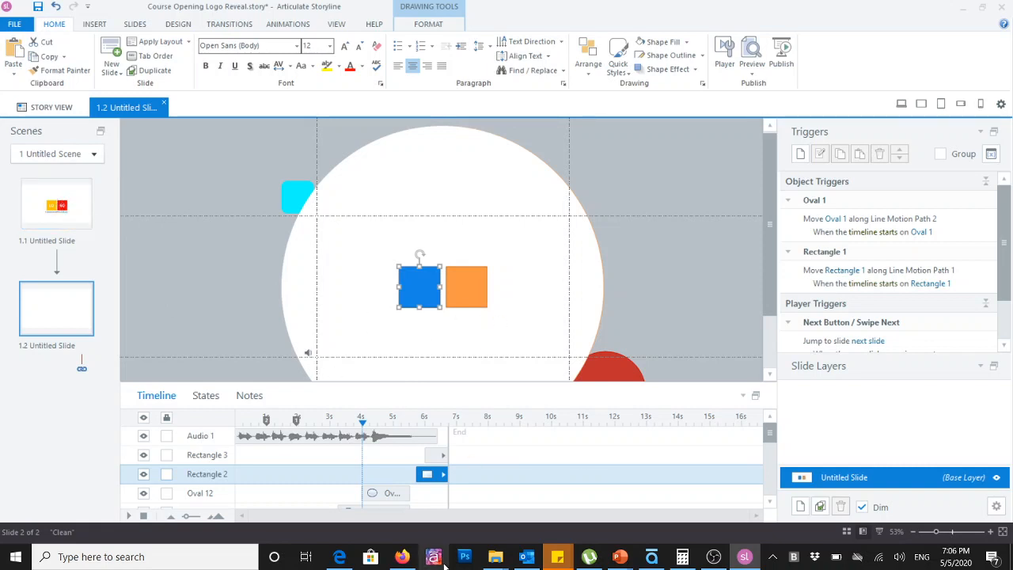
drag(650, 383, 650, 281)
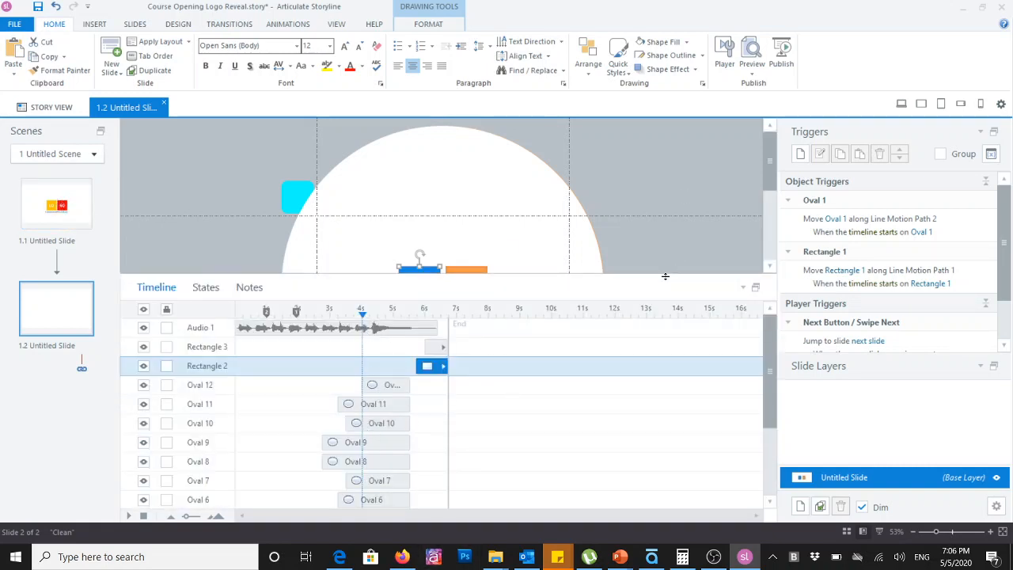
drag(670, 322, 670, 381)
click(752, 71)
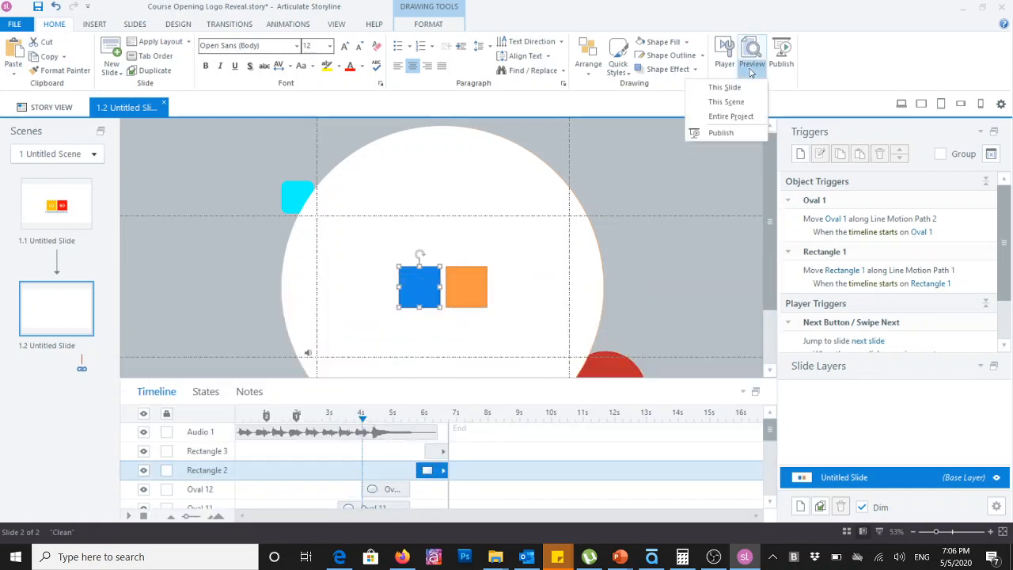
click(724, 88)
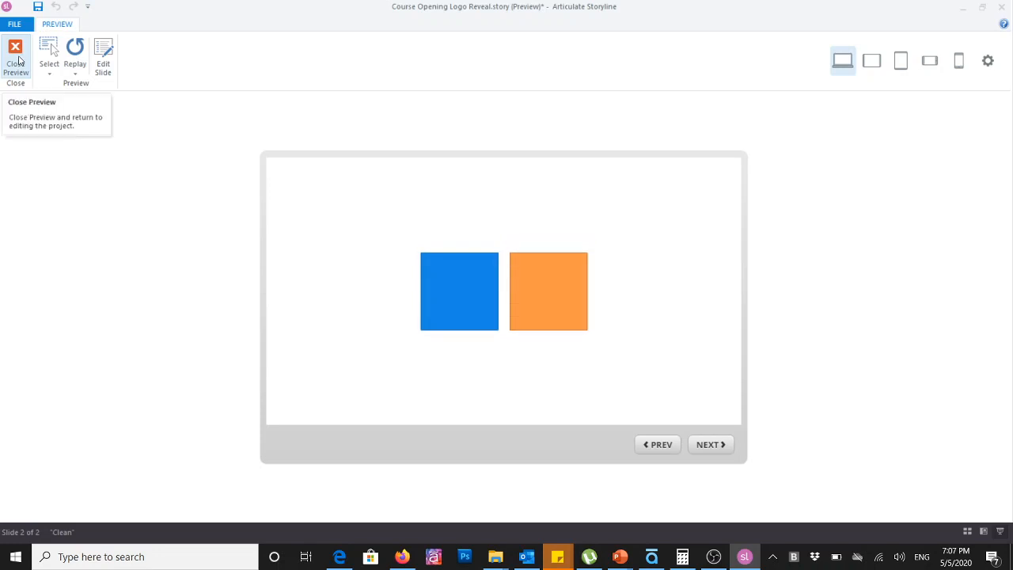
click(15, 57)
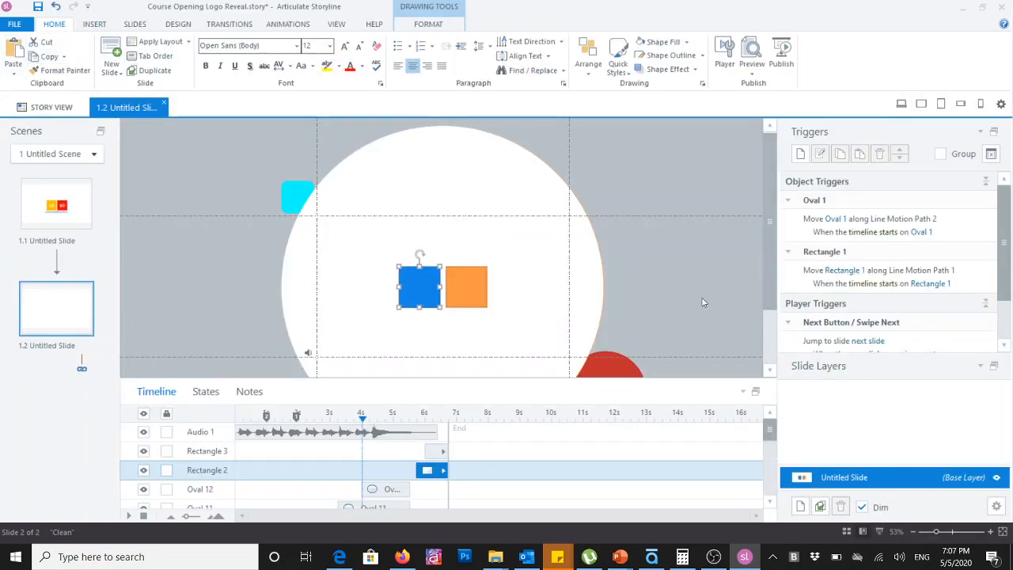
click(714, 557)
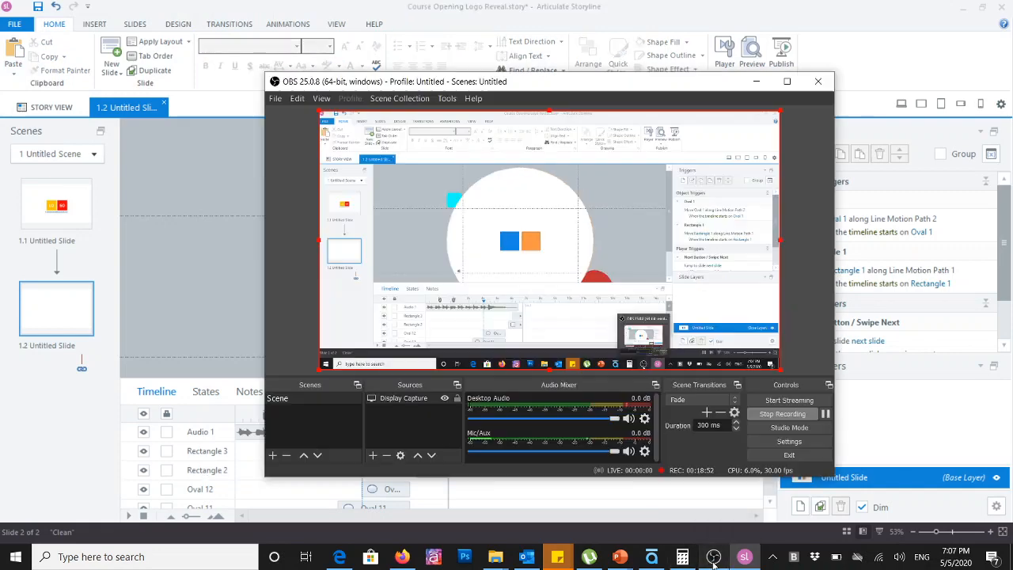